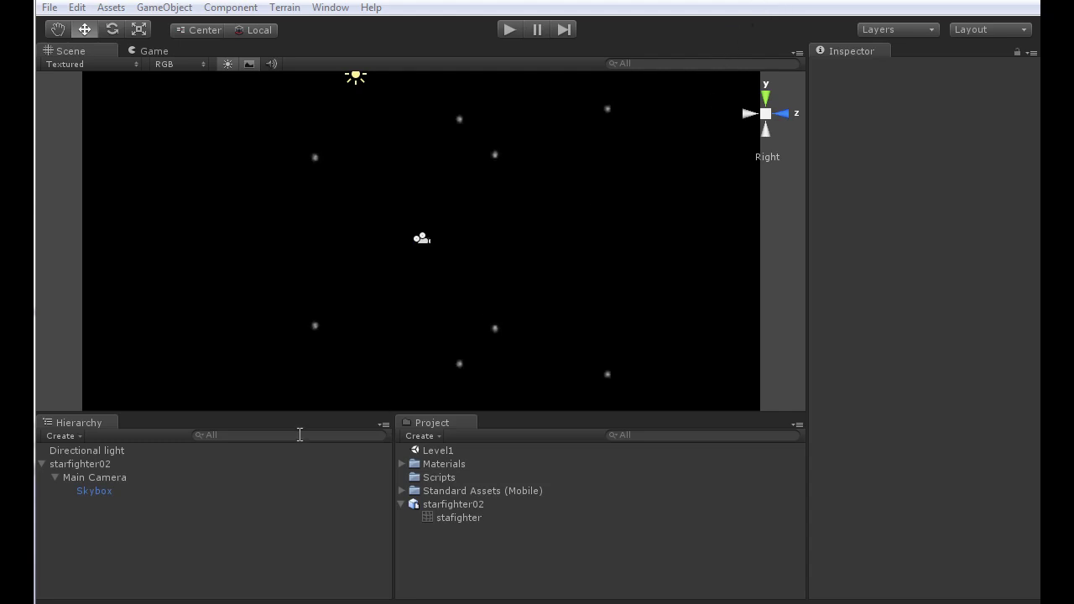
Step: Select starfighter02 in the Hierarchy to view its components in the Inspector
click(90, 465)
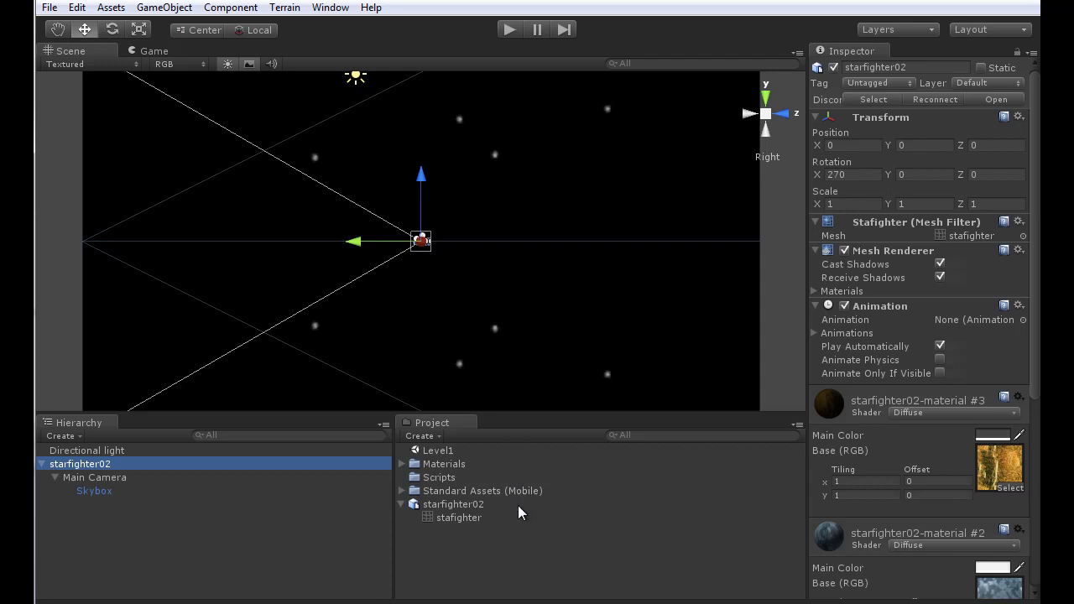
click(327, 8)
click(389, 225)
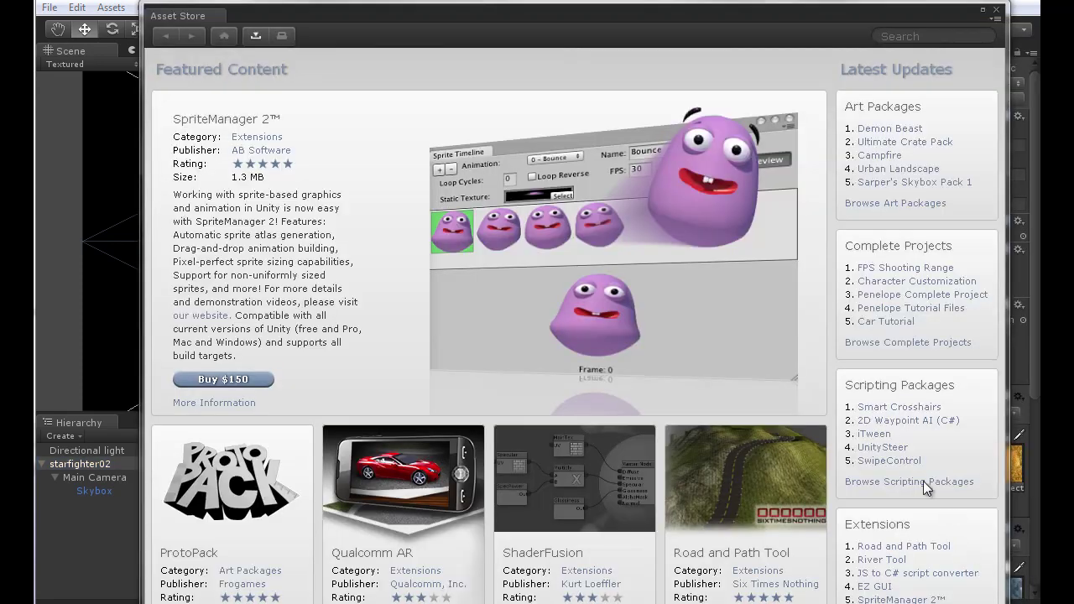
click(869, 205)
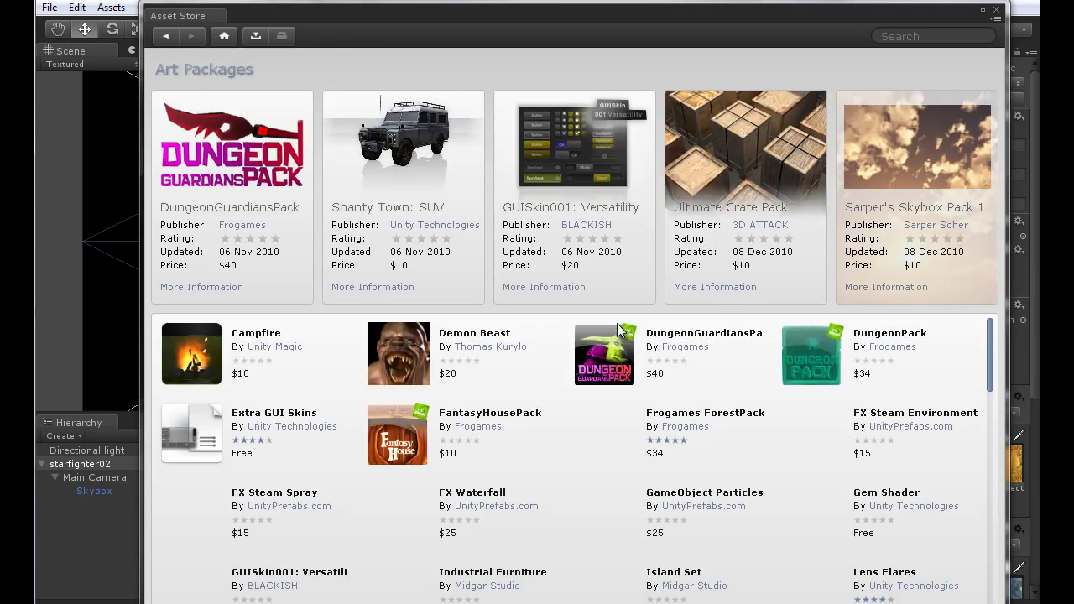
scroll(616, 331, down, 10)
scroll(617, 329, down, 5)
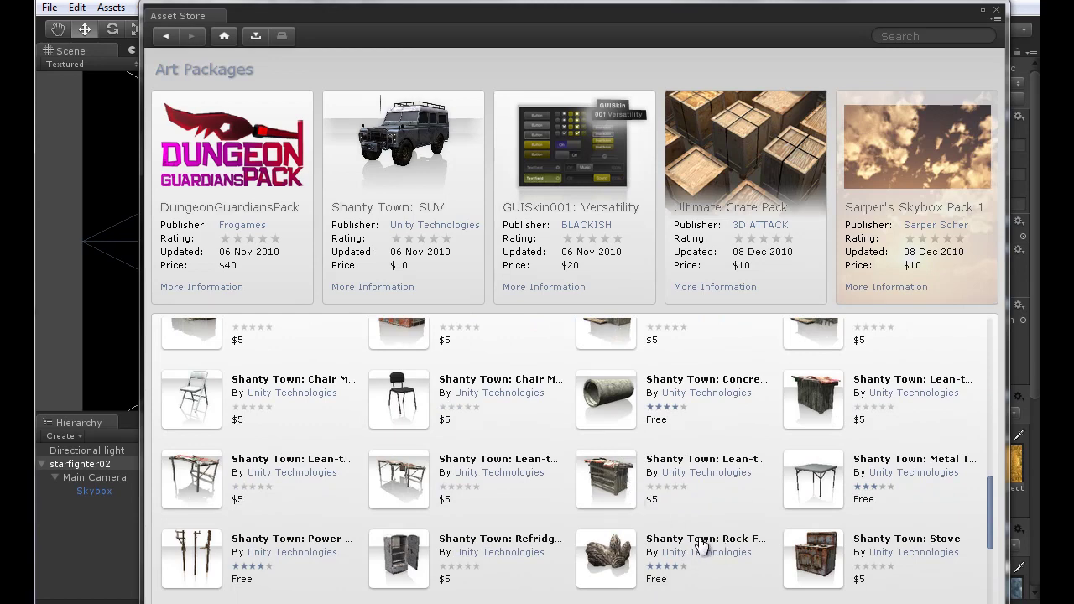
click(702, 545)
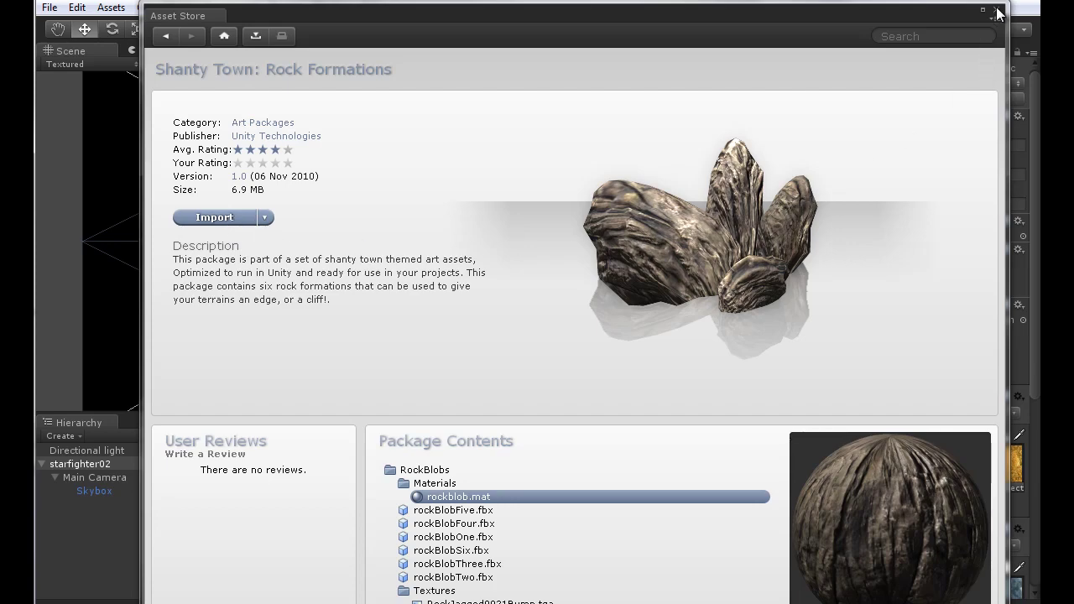
click(996, 10)
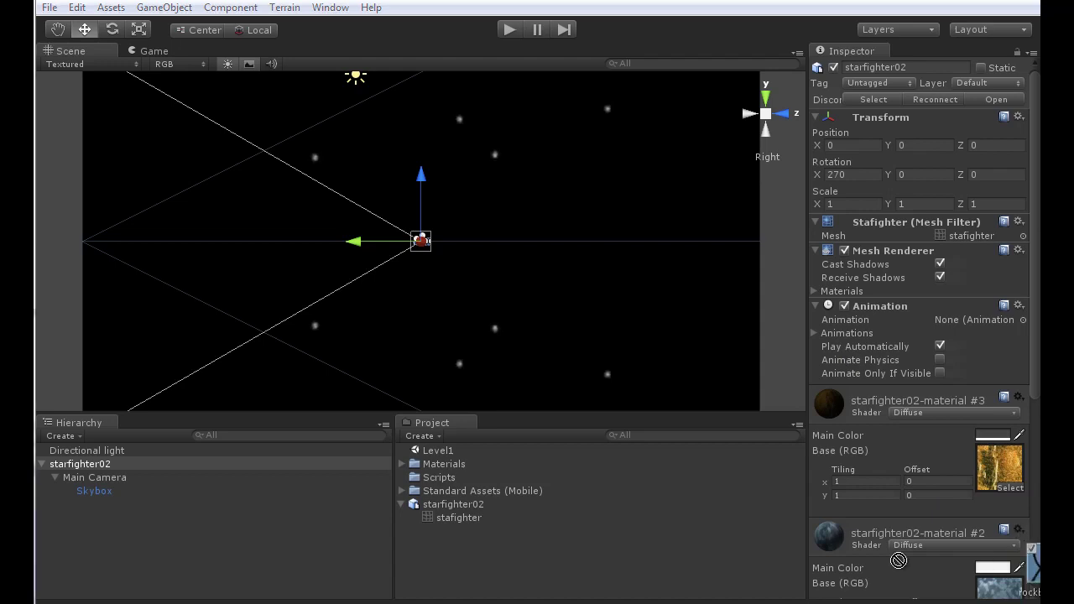
Step: Import the rock model and Textures folder, and place rockblob4 in the scene
drag(827, 559, 578, 548)
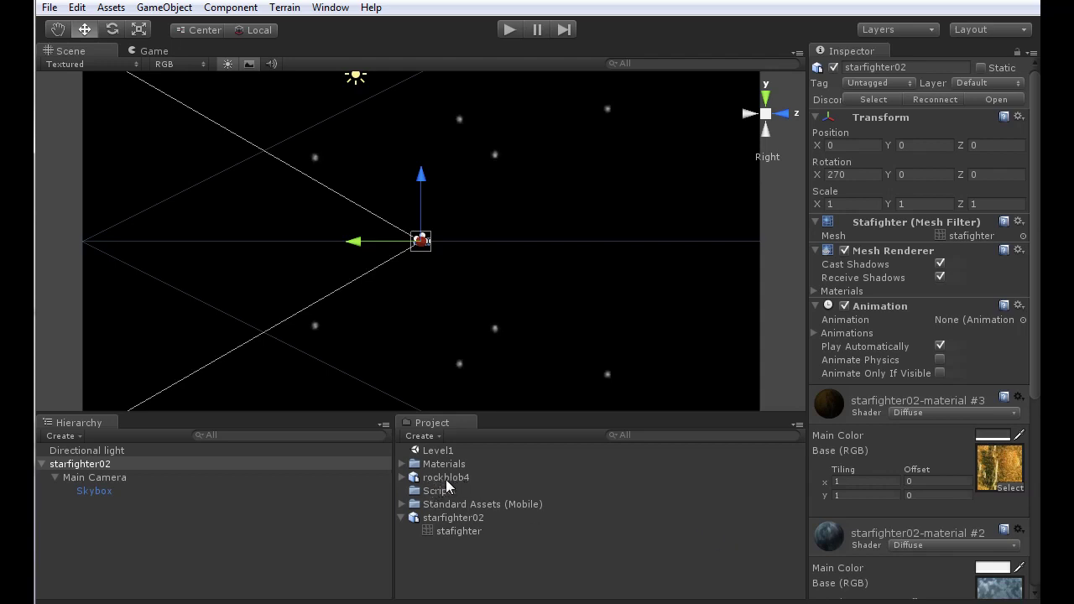
drag(442, 479, 201, 532)
drag(100, 532, 120, 540)
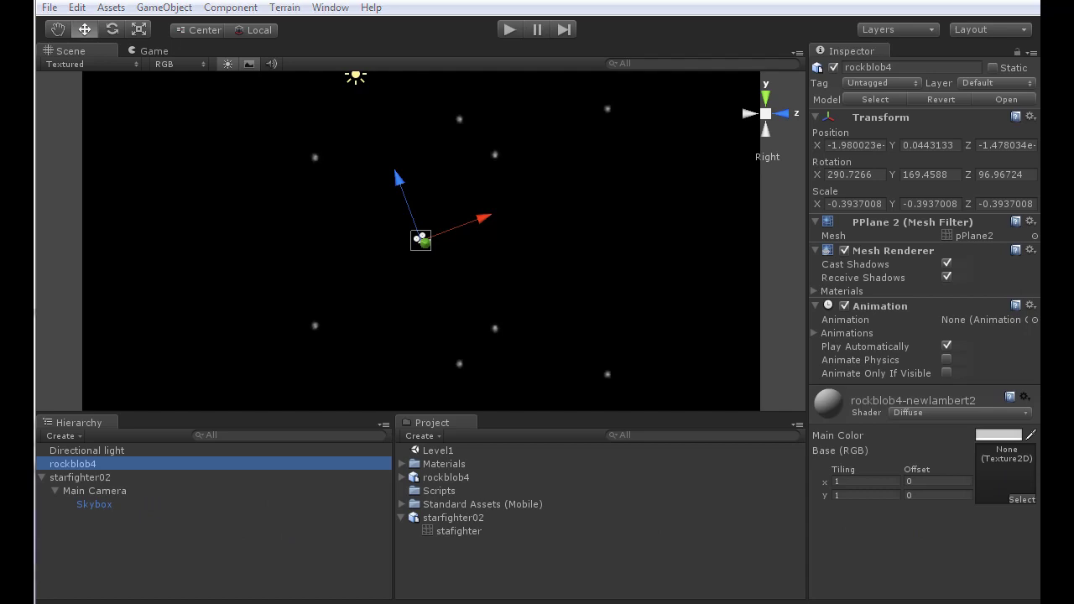
drag(37, 503, 518, 553)
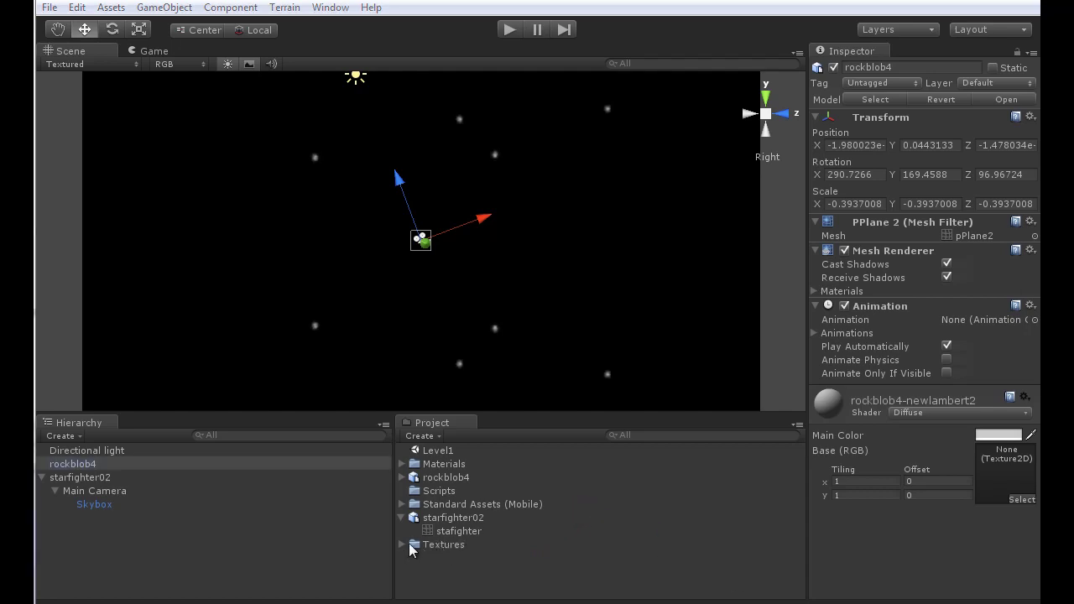
Step: Apply RockJagged0021Diffuse to rockblob4's material and set its scale to 1 on all axes
click(402, 543)
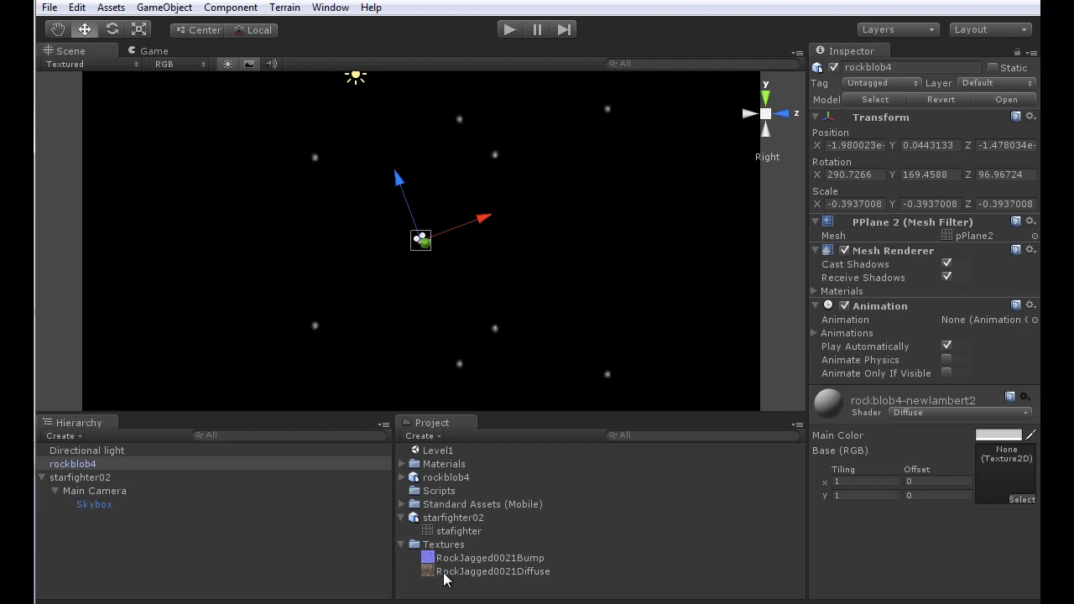
drag(438, 572, 1000, 471)
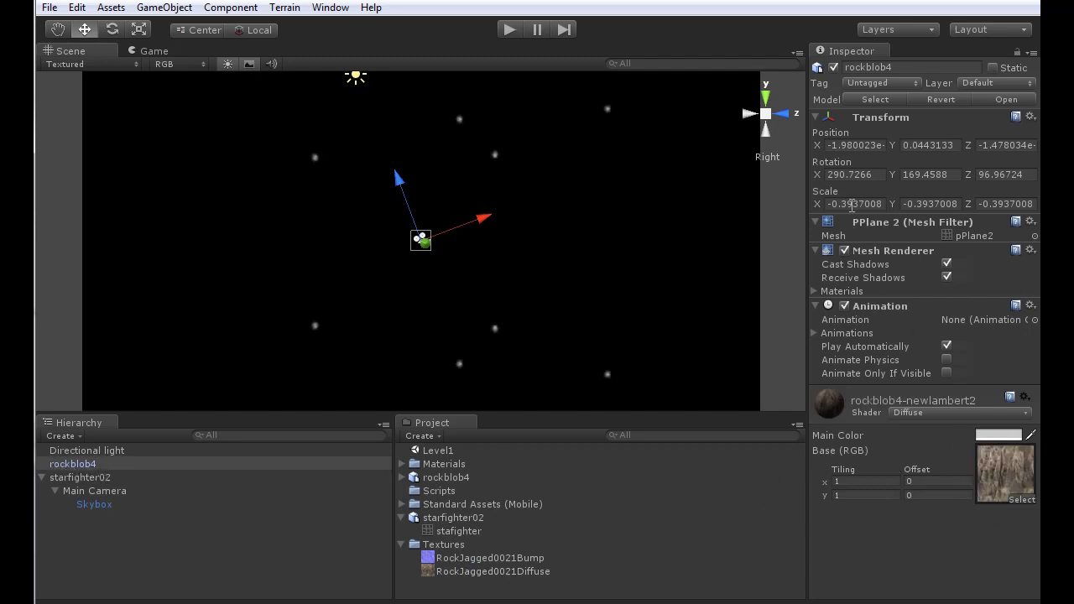
text(1)
click(928, 204)
text(1)
key(Tab)
text(1)
key(Tab)
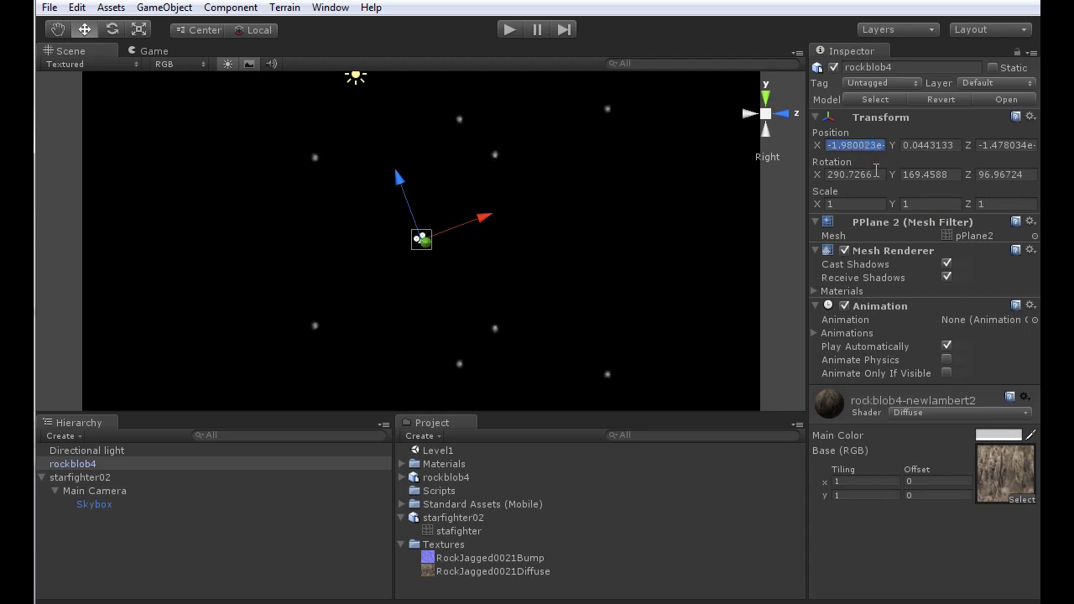
Step: Move rockblob4 to position 10, 10, 10
text(10)
key(Tab)
text(10)
click(992, 147)
text(10)
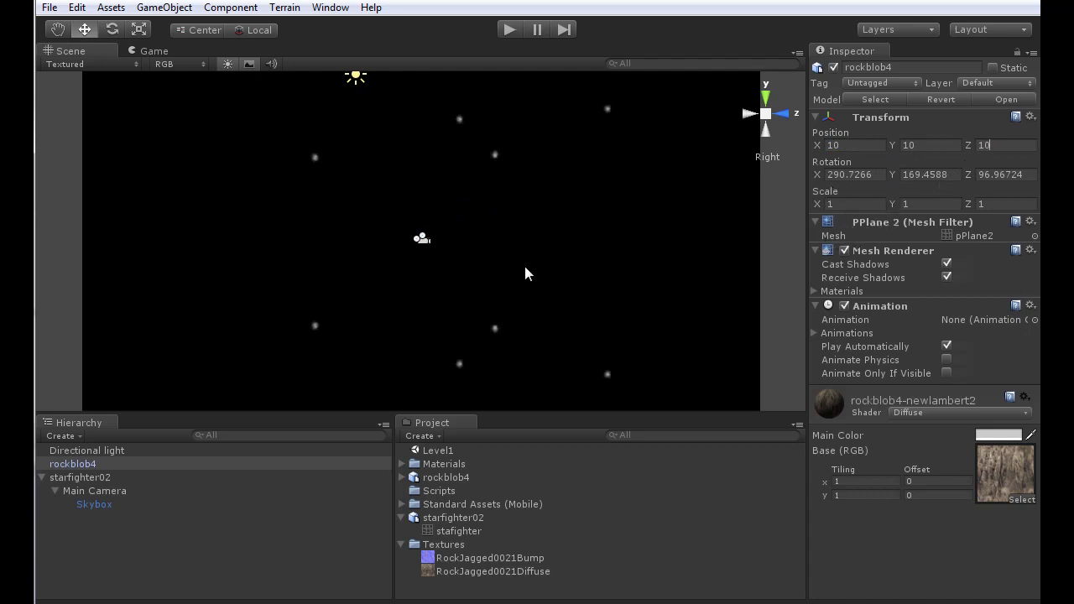
text(f)
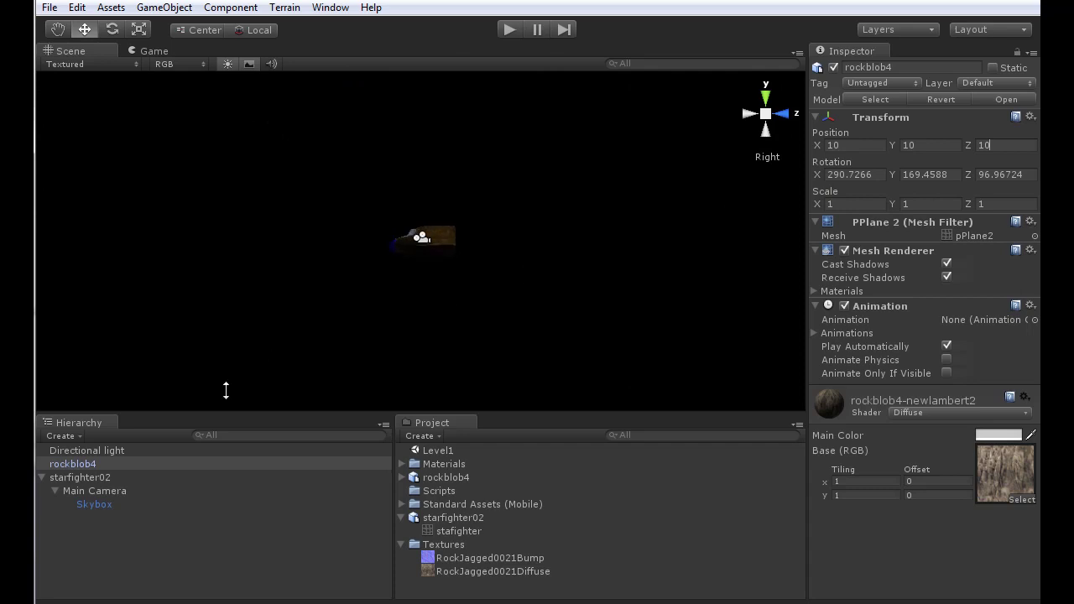
Step: Select rockblob4 and the Skybox to check them in the scene
click(72, 465)
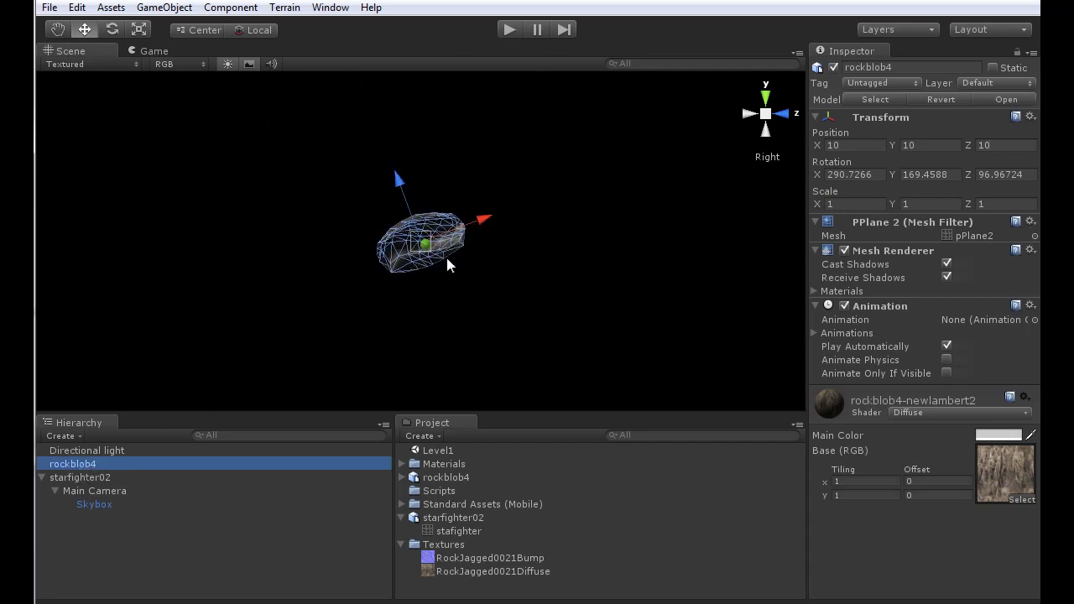
scroll(465, 289, down, 6)
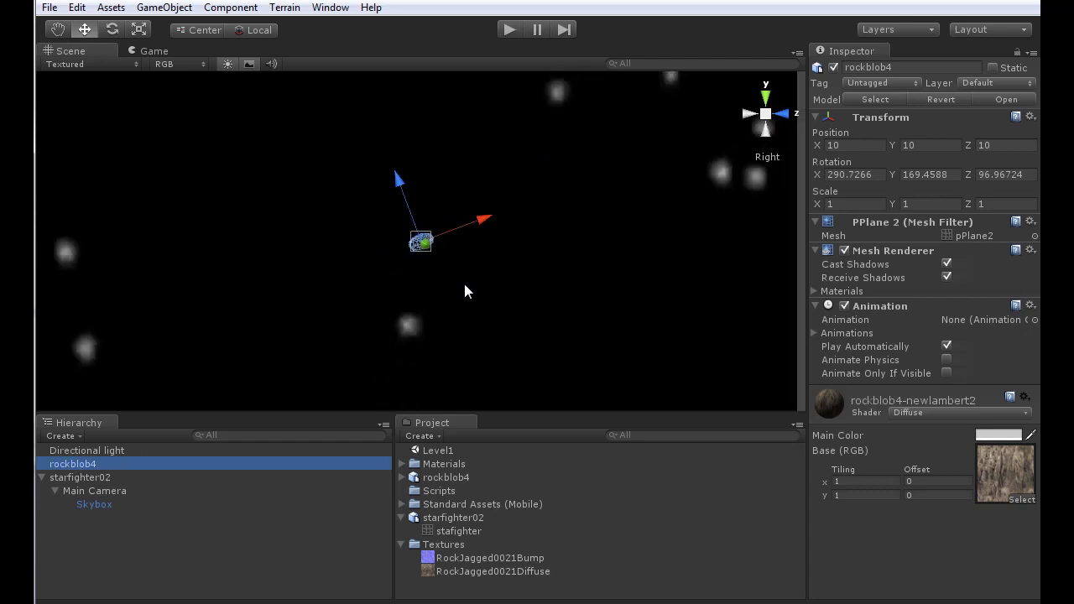
scroll(466, 291, up, 3)
click(465, 286)
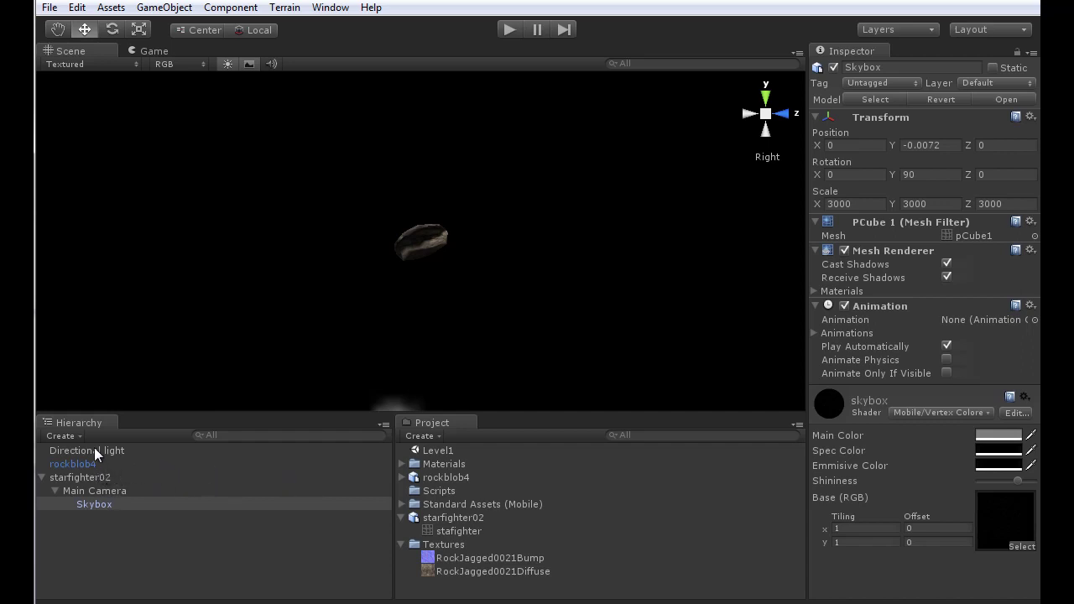
Step: Create a new project folder named Prefab
click(436, 435)
click(440, 440)
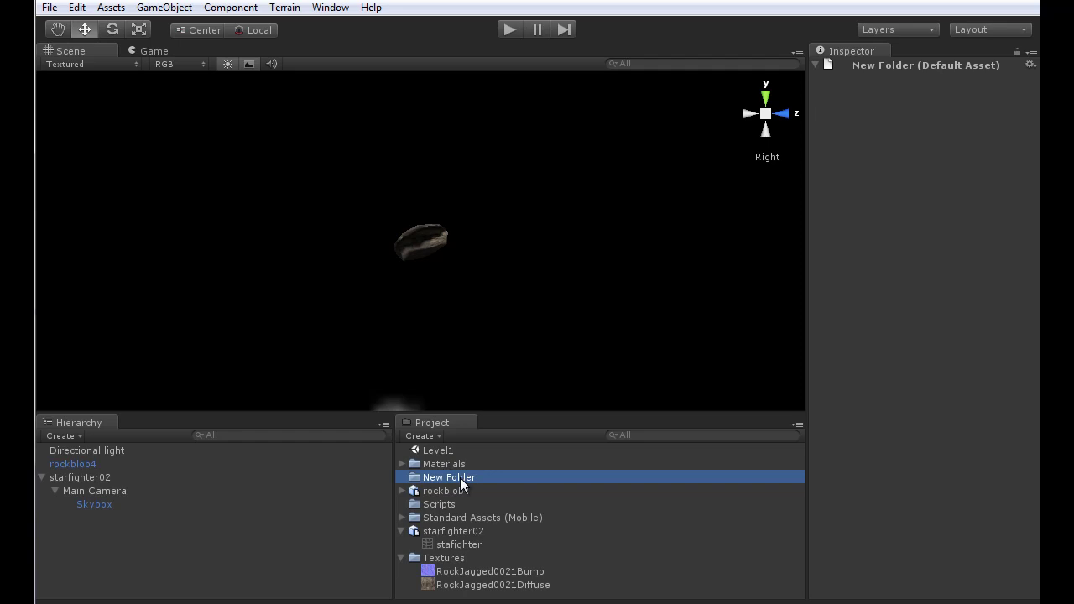
click(473, 476)
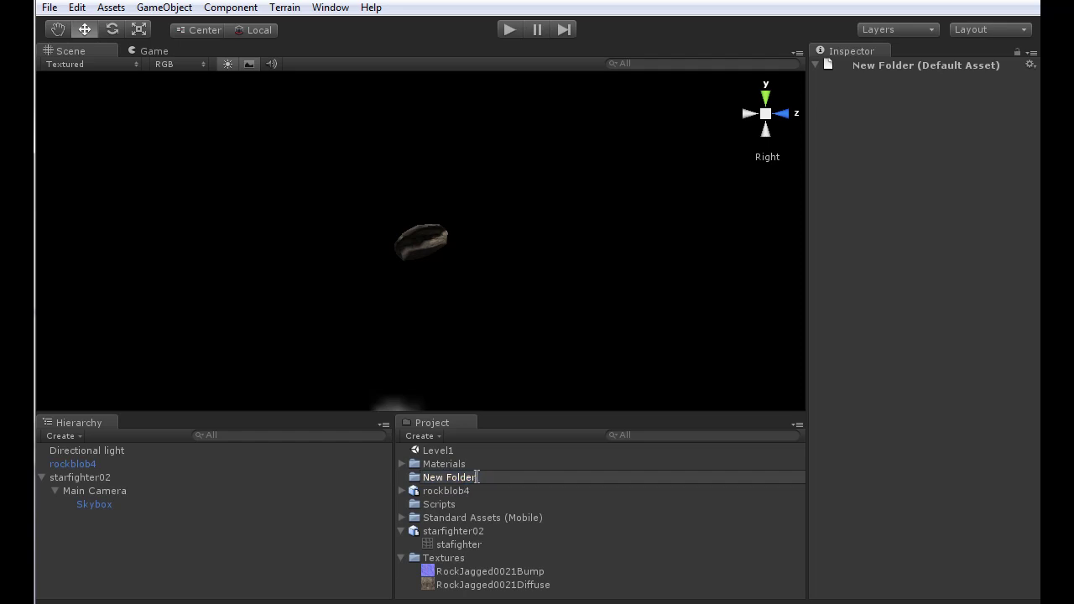
text(Prefab)
key(Return)
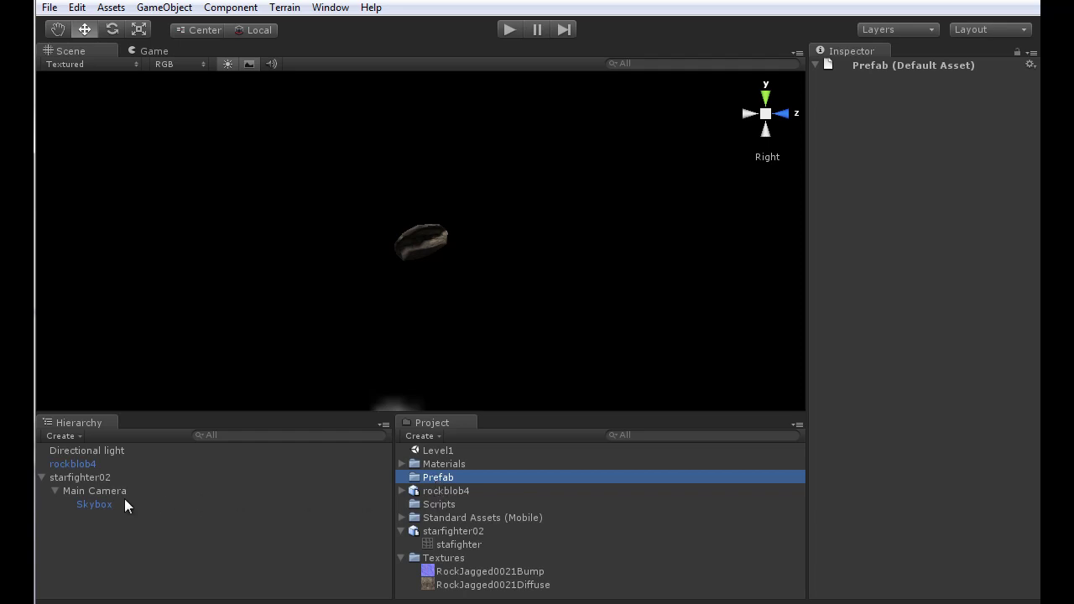
Step: Create an empty prefab named asteroid inside the Prefab folder
click(419, 436)
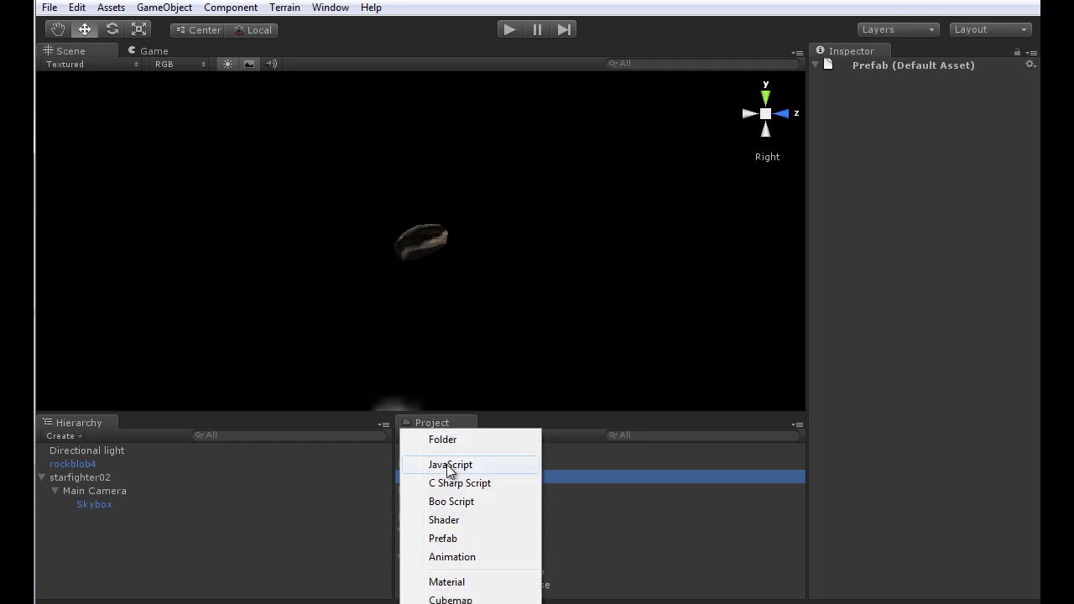
click(453, 538)
click(490, 491)
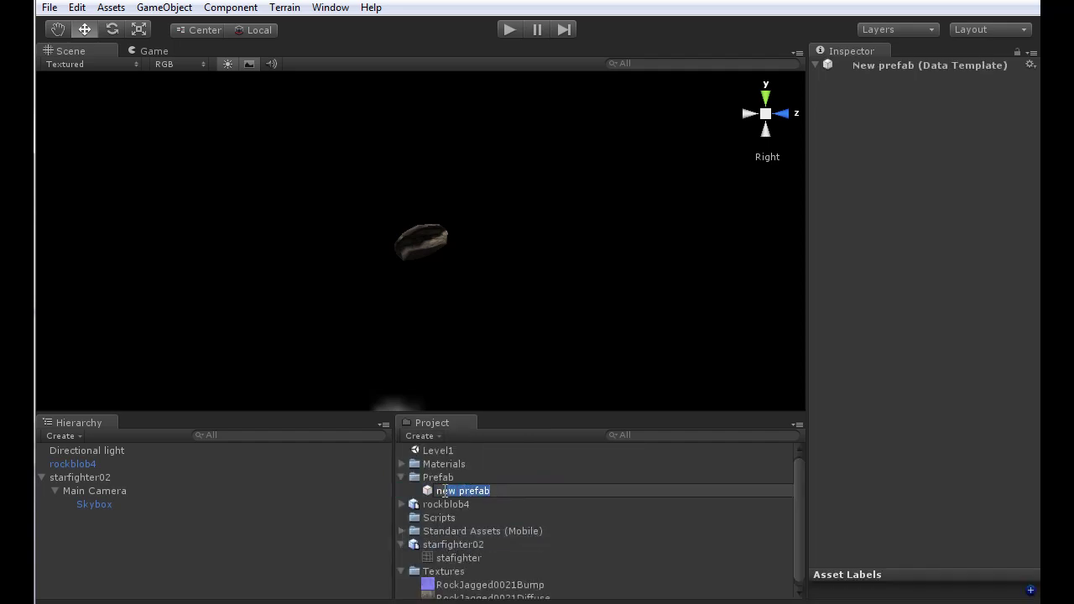
text(asteroid)
key(Return)
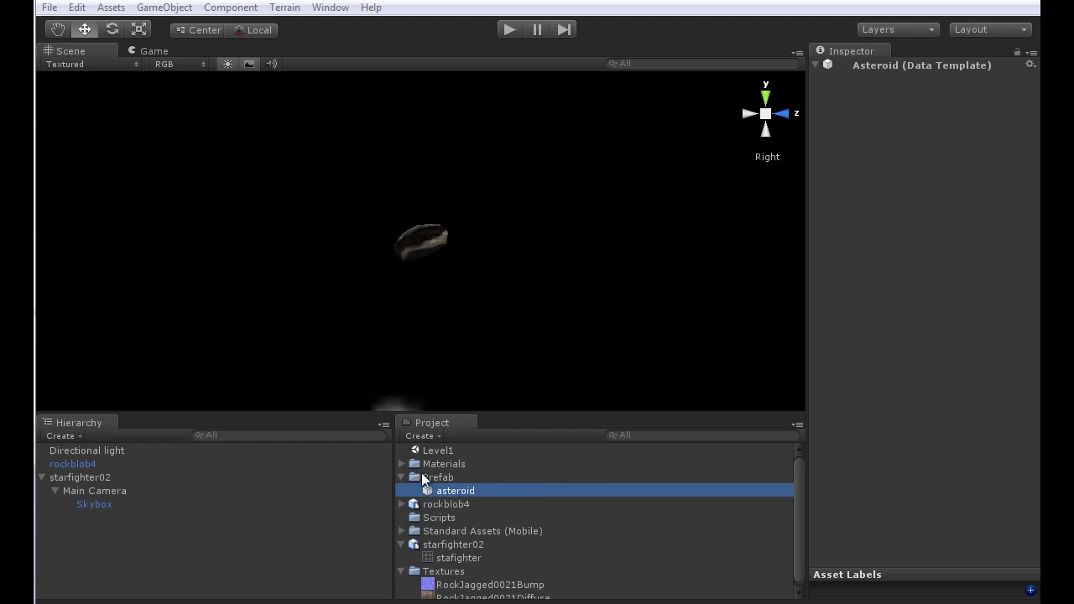
Step: Store rockblob4 in the asteroid prefab and check the prefab's contents
click(77, 468)
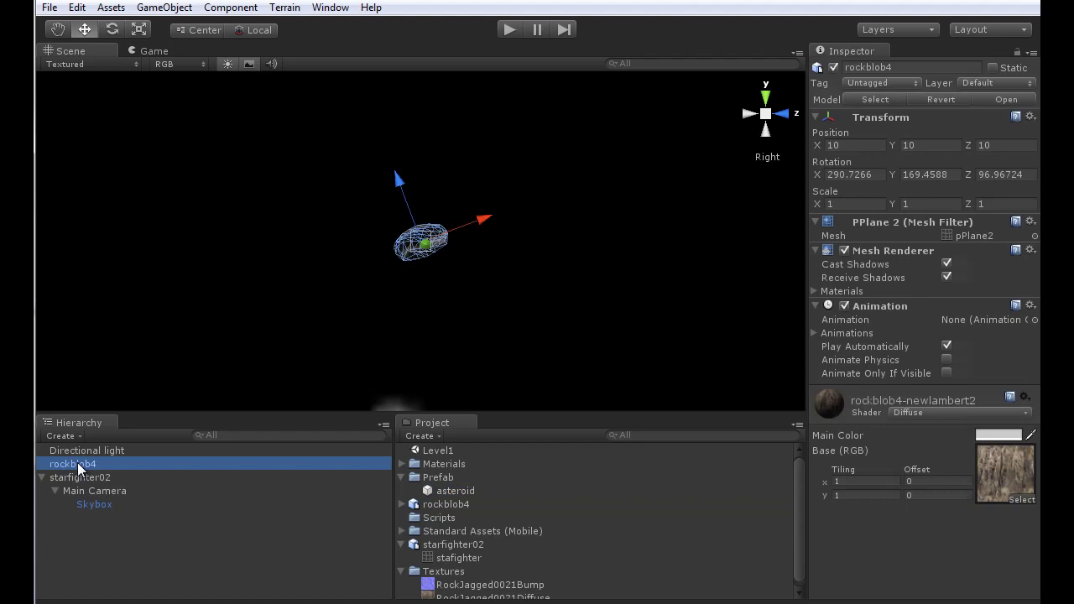
drag(78, 464, 458, 497)
click(457, 490)
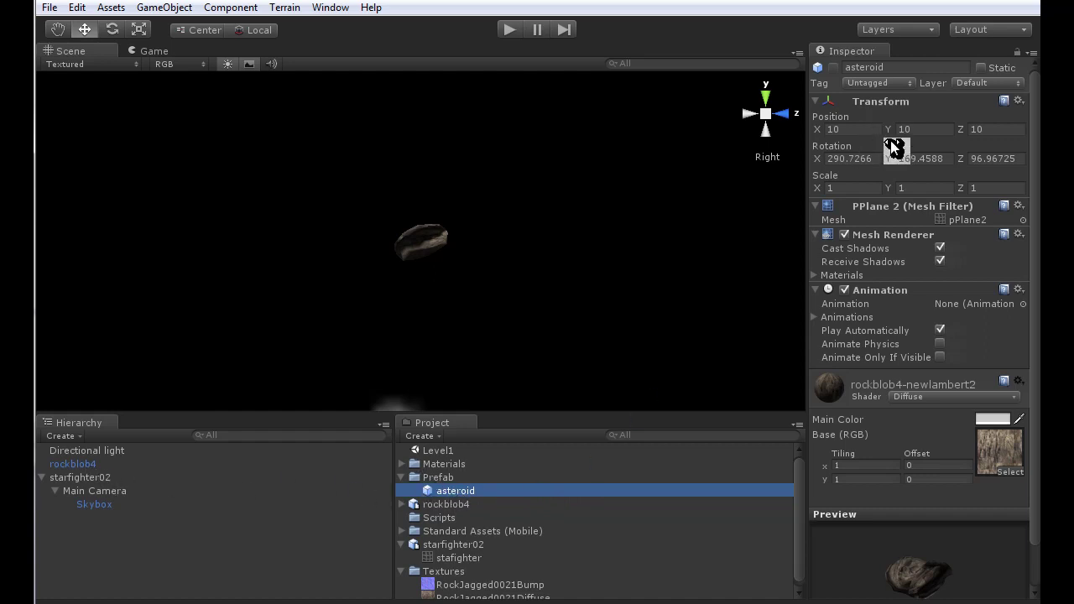
click(401, 572)
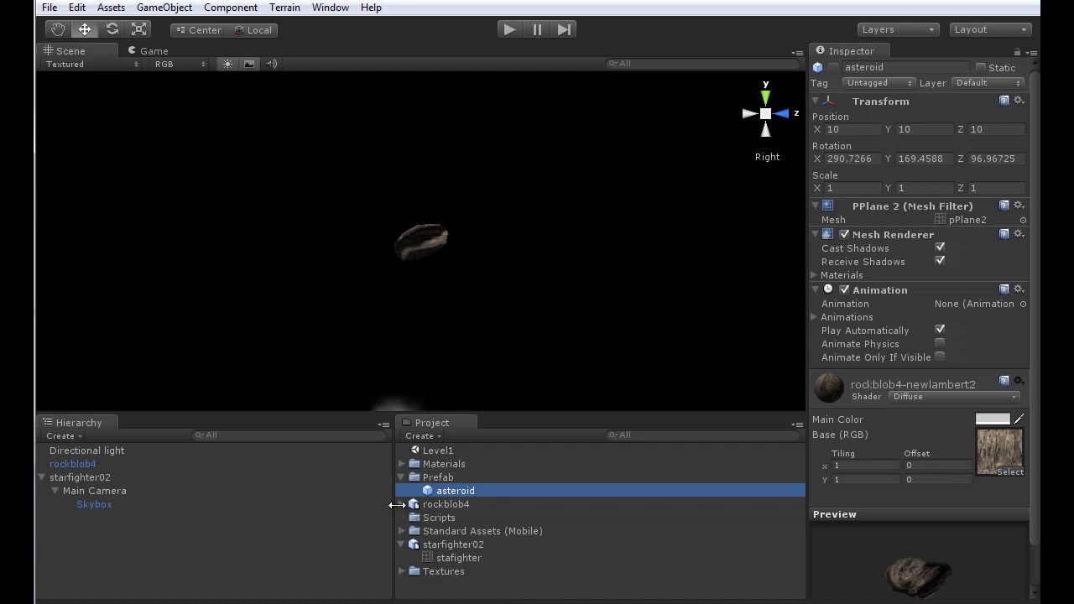
Step: Delete the original rockblob4 from the scene
click(73, 464)
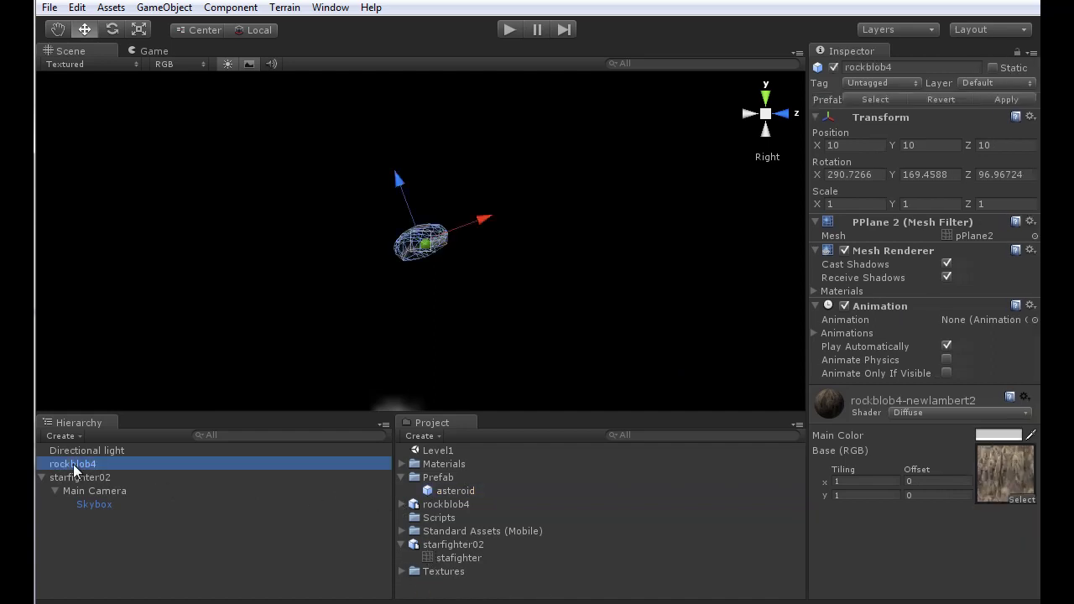
right_click(73, 464)
click(113, 561)
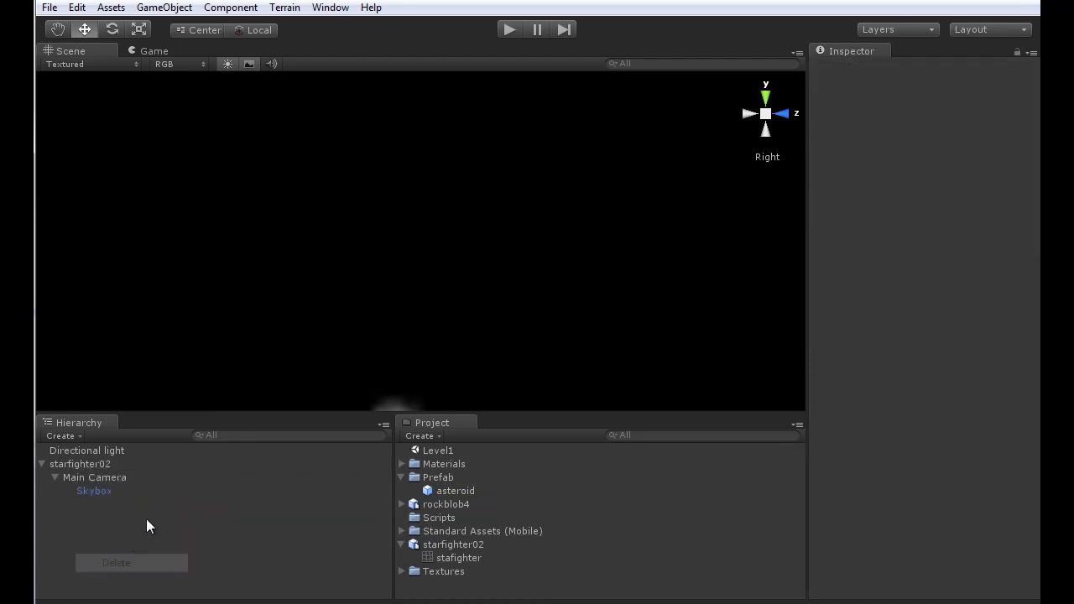
click(460, 490)
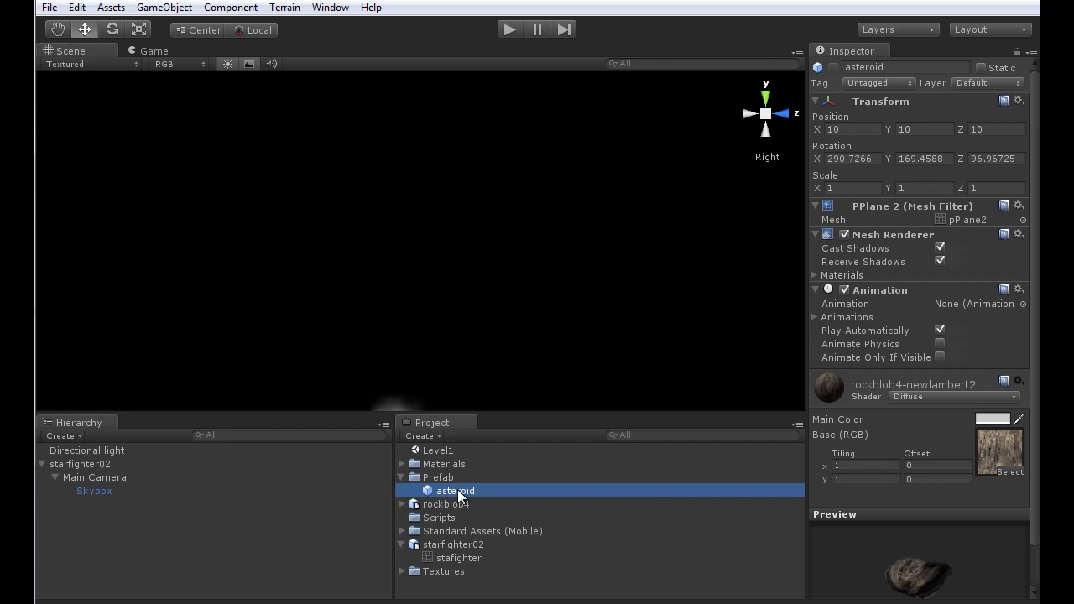
Step: Place a first asteroid instance at Position X 50 and reframe on the starfighter
drag(460, 495, 379, 254)
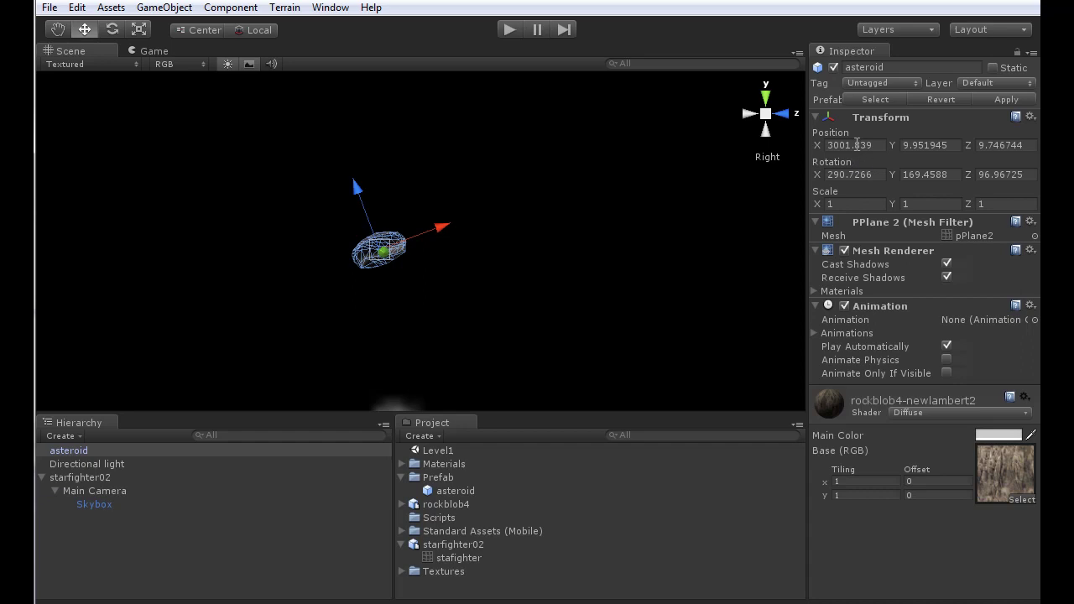
drag(874, 145, 827, 145)
text(50)
click(600, 299)
key(f)
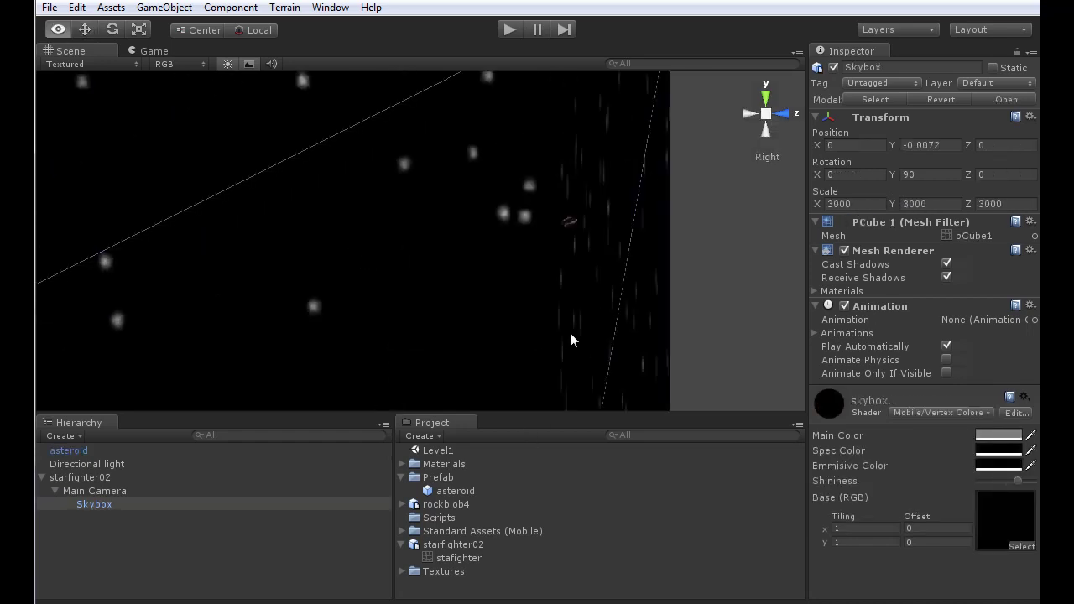
double_click(212, 476)
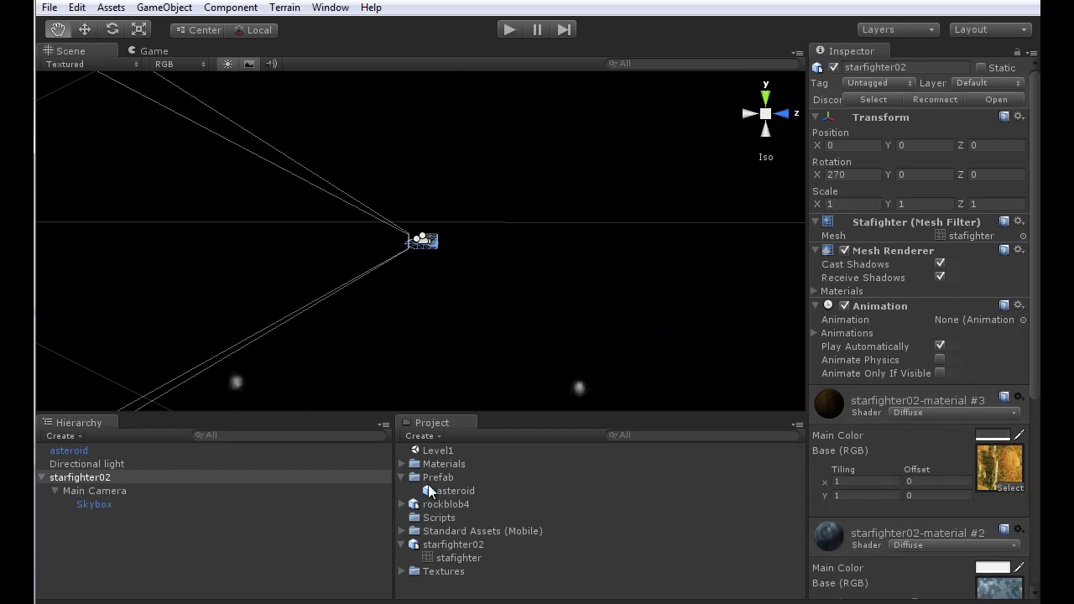
Step: Add four more asteroid instances, setting X positions of 10, 0 and -20
drag(449, 491, 555, 290)
click(872, 144)
text(10)
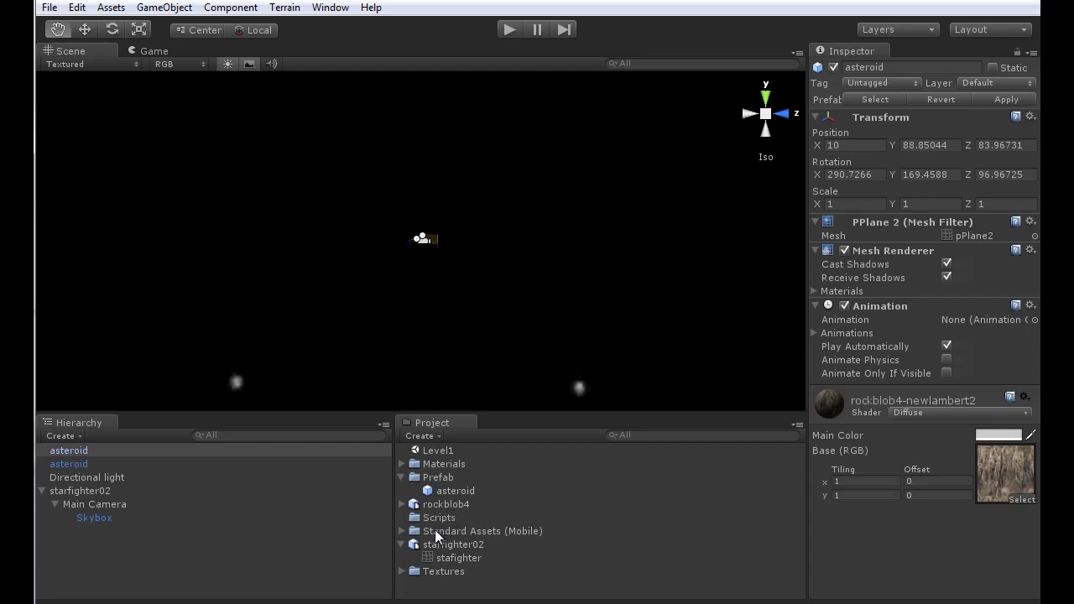
drag(454, 496, 271, 304)
drag(227, 243, 228, 243)
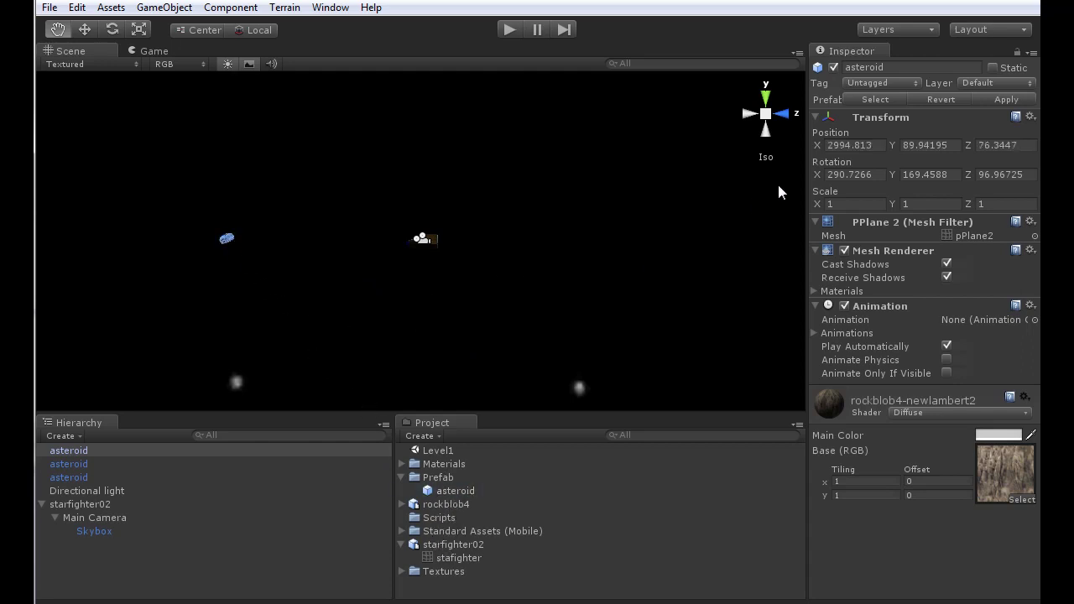
drag(877, 144, 827, 145)
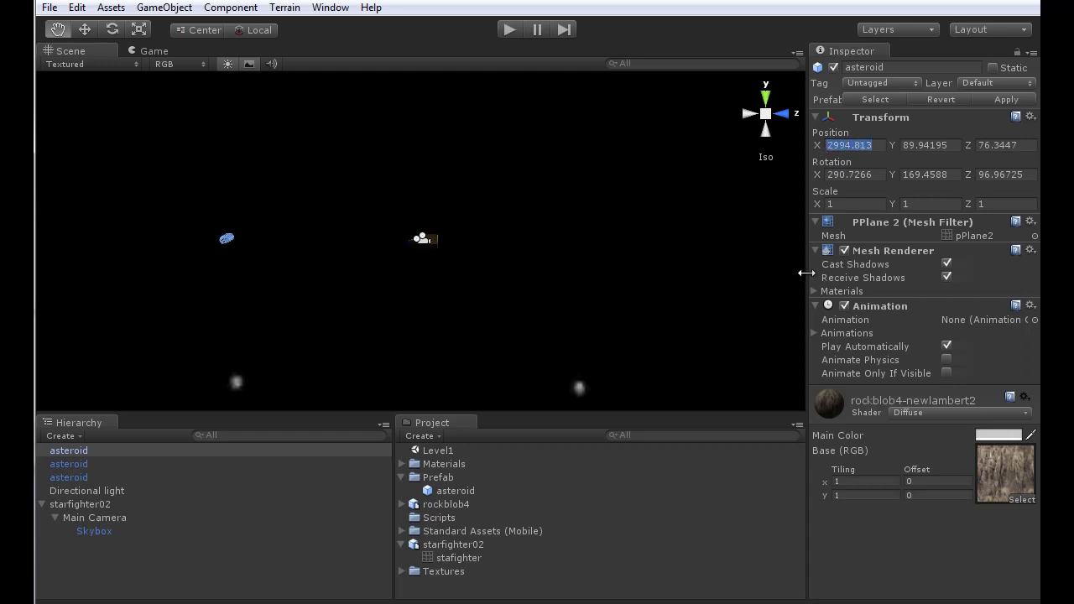
text(0)
drag(453, 493, 429, 343)
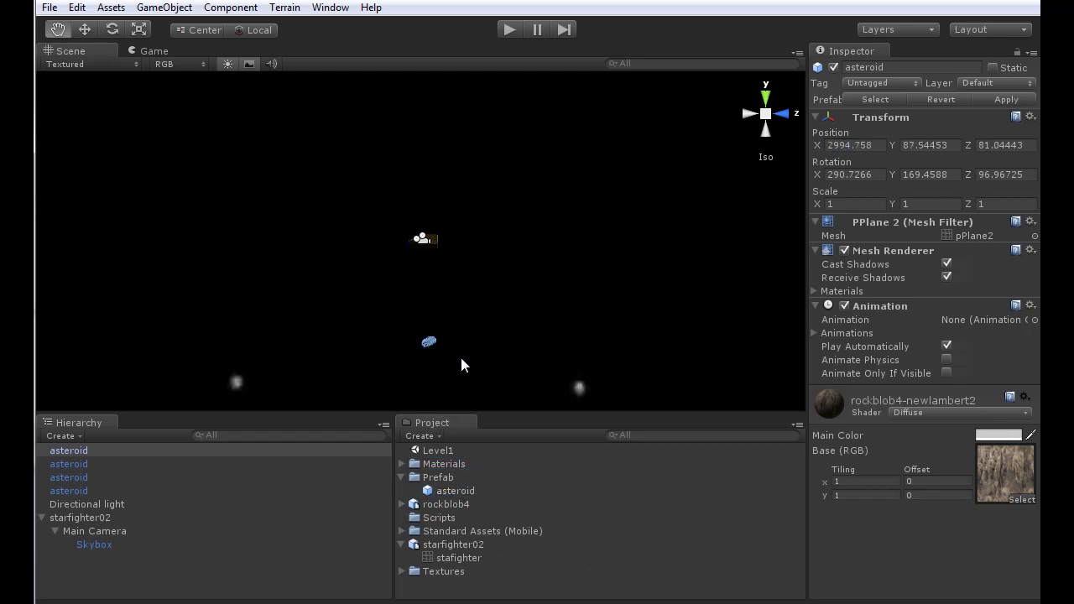
text(-20)
mouse_move(302, 221)
mouse_down()
mouse_move(305, 202)
mouse_move(310, 210)
mouse_up()
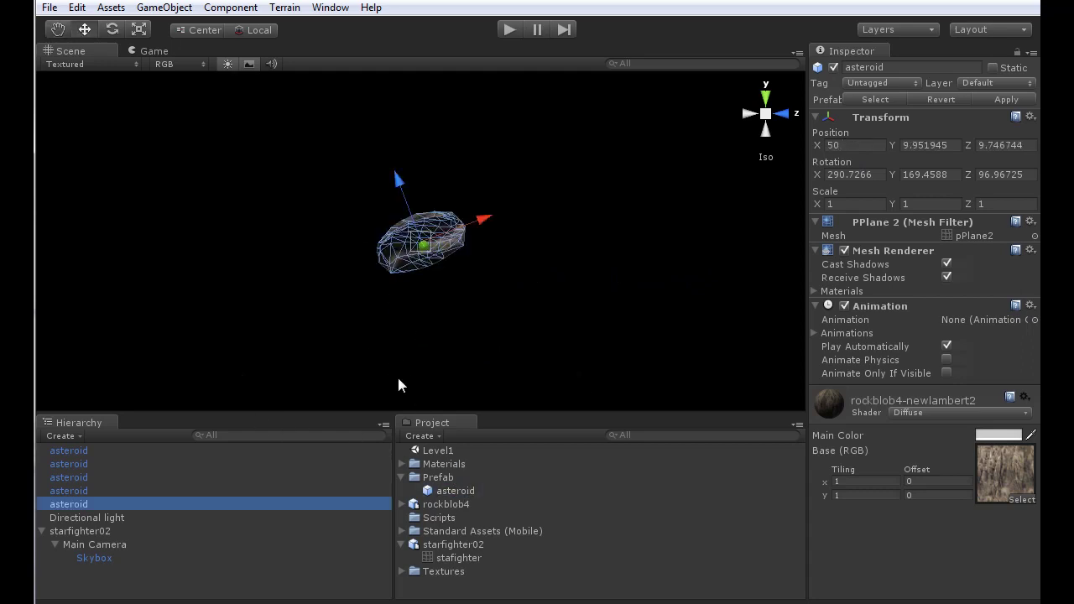
Step: Check the camera frustum and move an asteroid up onto the starfield area
click(98, 543)
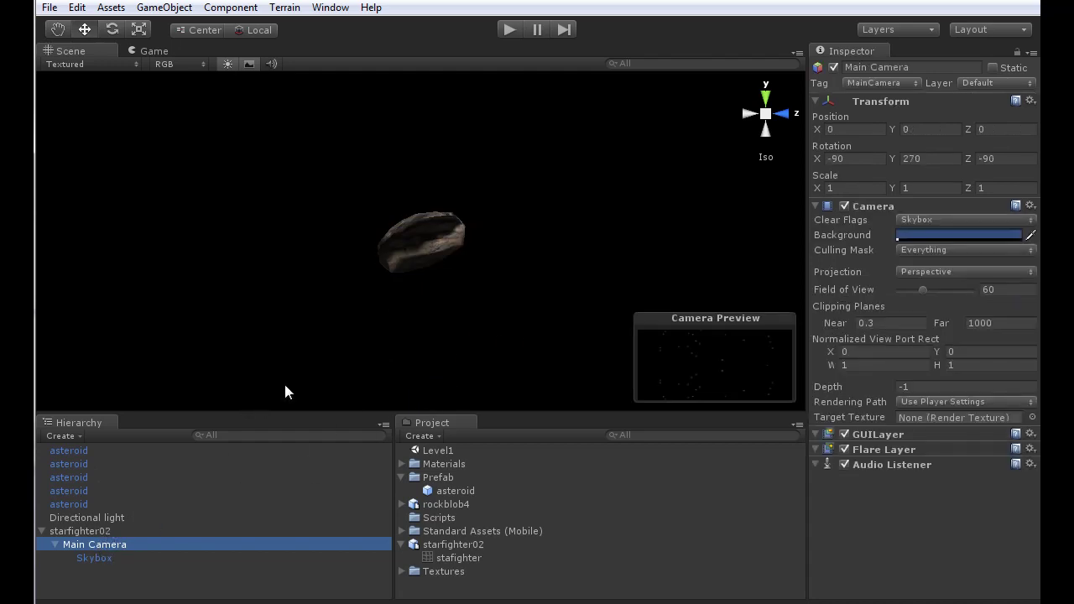
alt+drag(482, 270, 540, 248)
click(416, 239)
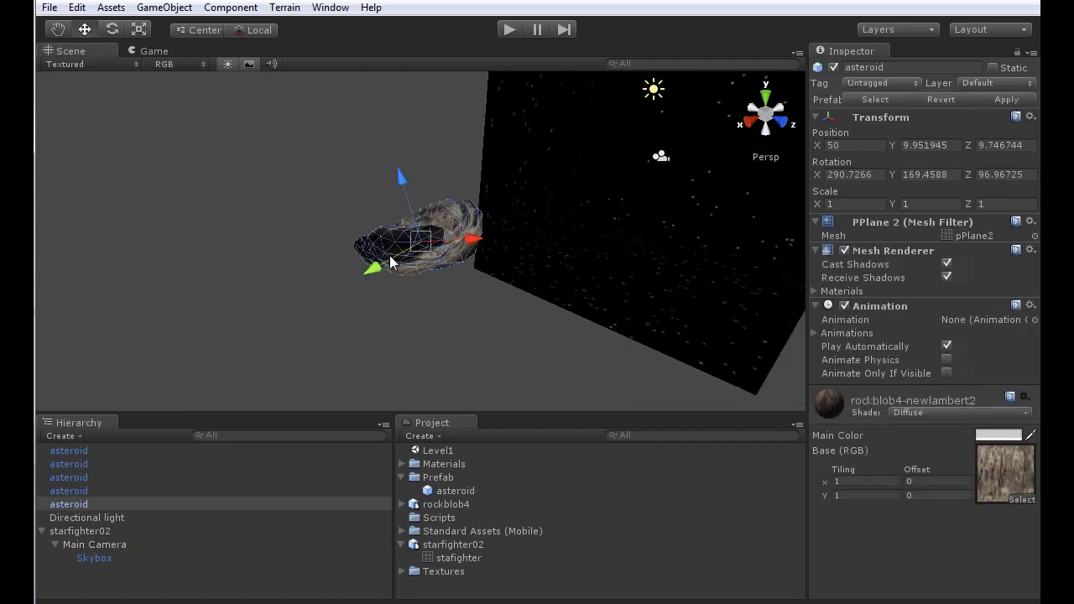
drag(370, 268, 765, 83)
alt+drag(731, 216, 763, 118)
click(765, 98)
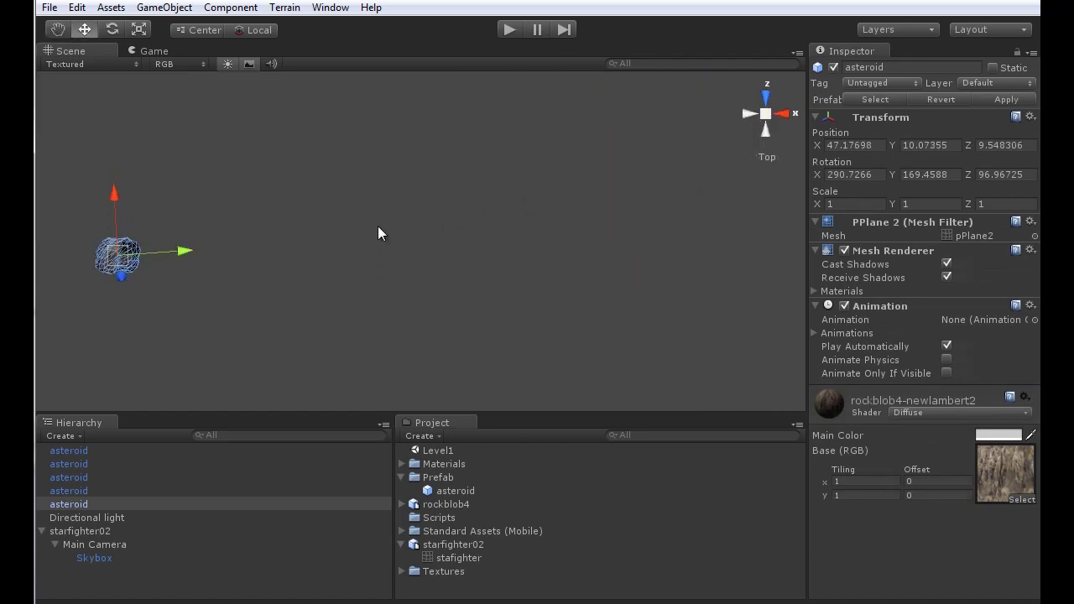
alt+drag(375, 233, 377, 277)
key(f)
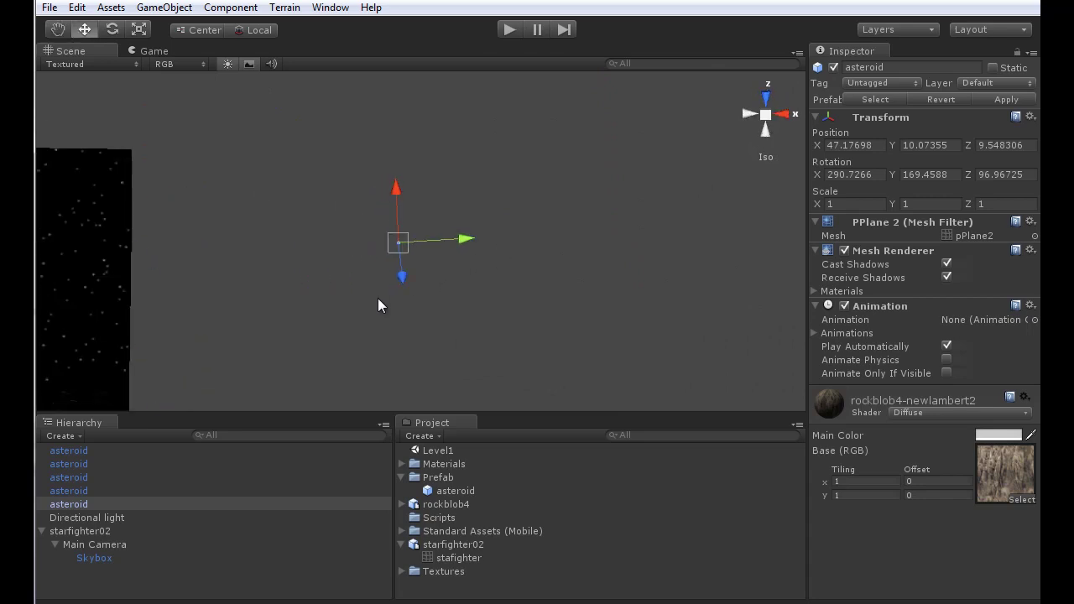
scroll(378, 305, down, 5)
drag(470, 241, 313, 266)
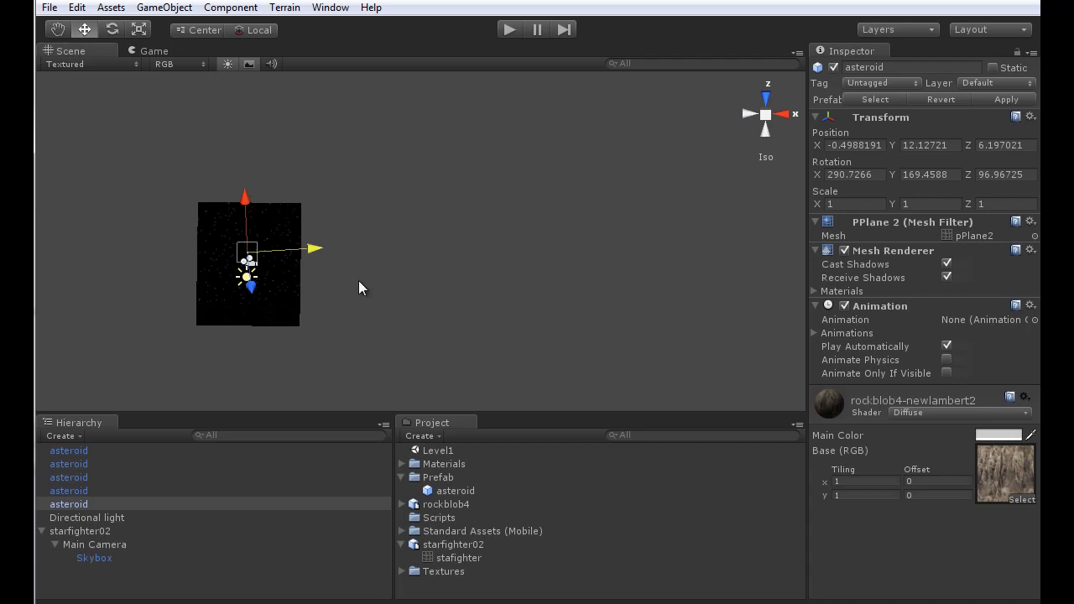
Step: Reposition the fourth, second, first and fifth asteroids around the ship
click(84, 490)
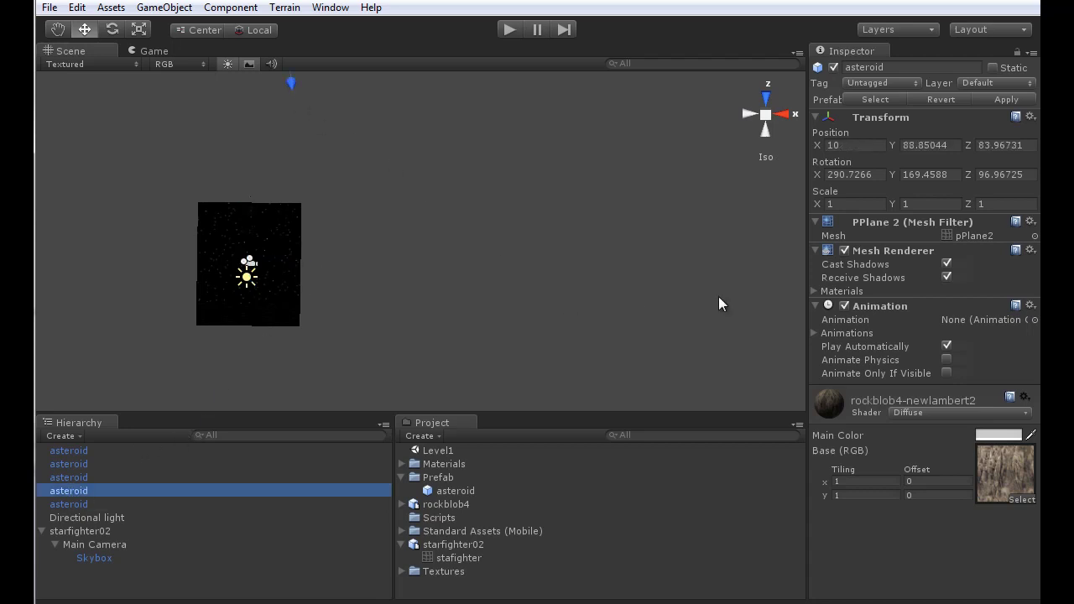
scroll(553, 261, down, 3)
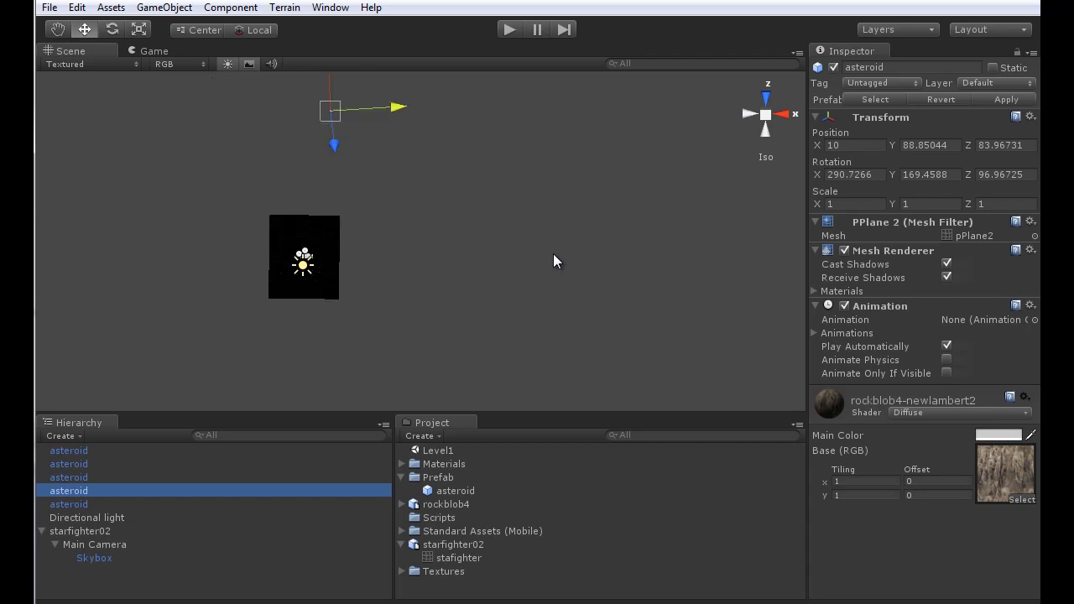
drag(344, 85, 348, 206)
click(378, 258)
drag(371, 257, 395, 248)
click(81, 450)
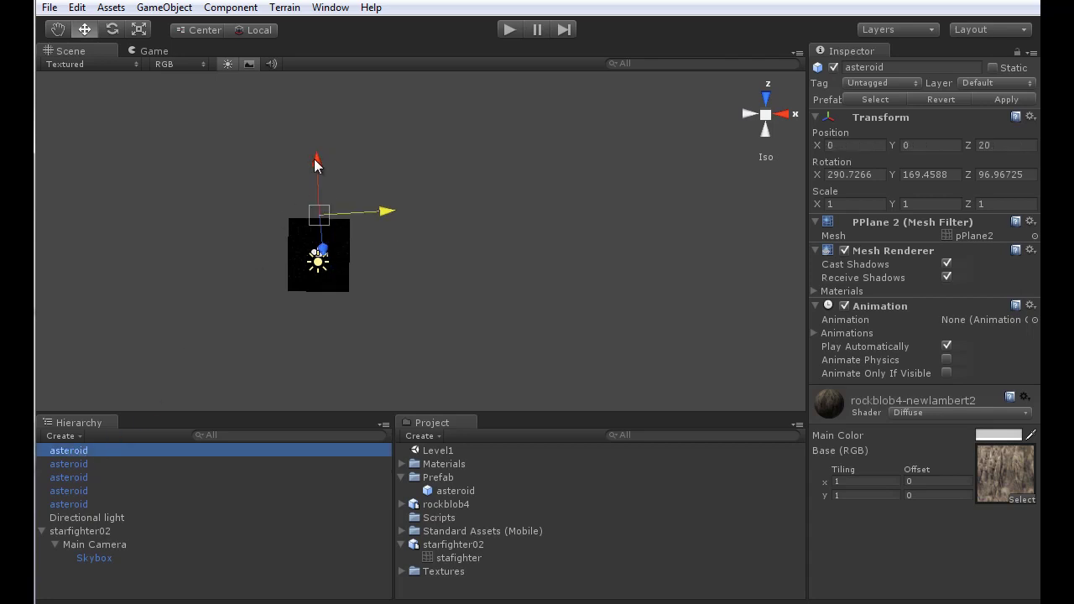
drag(316, 164, 318, 188)
click(764, 96)
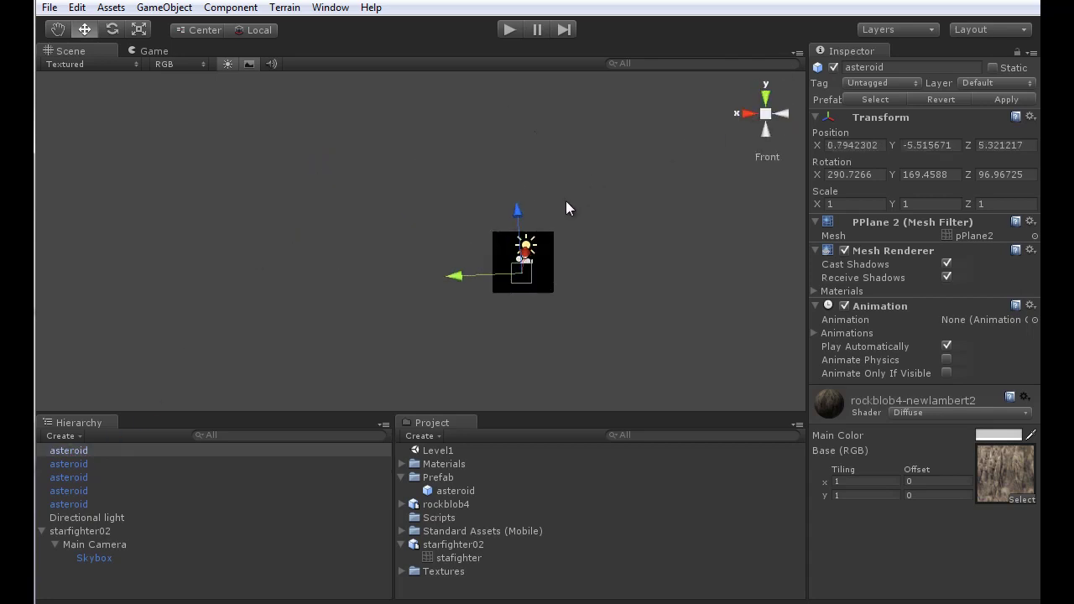
click(746, 116)
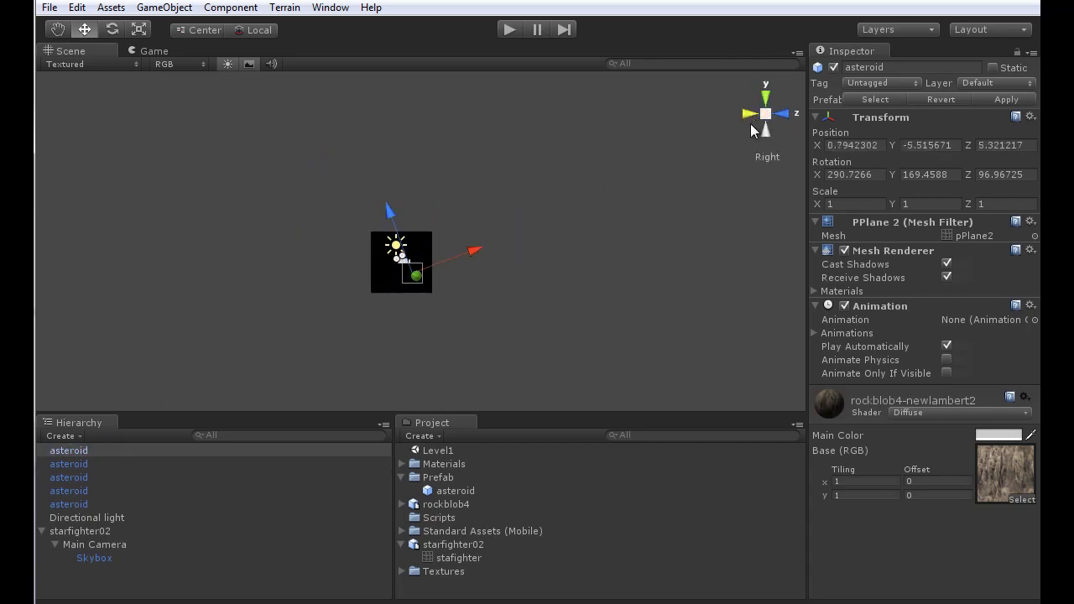
click(103, 463)
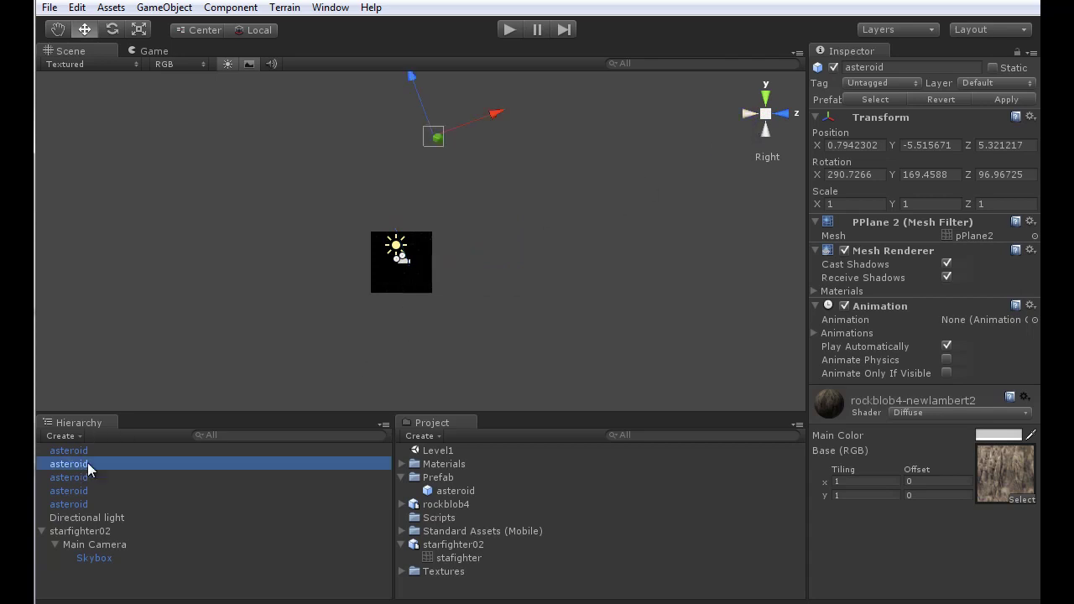
drag(414, 94, 524, 243)
click(422, 277)
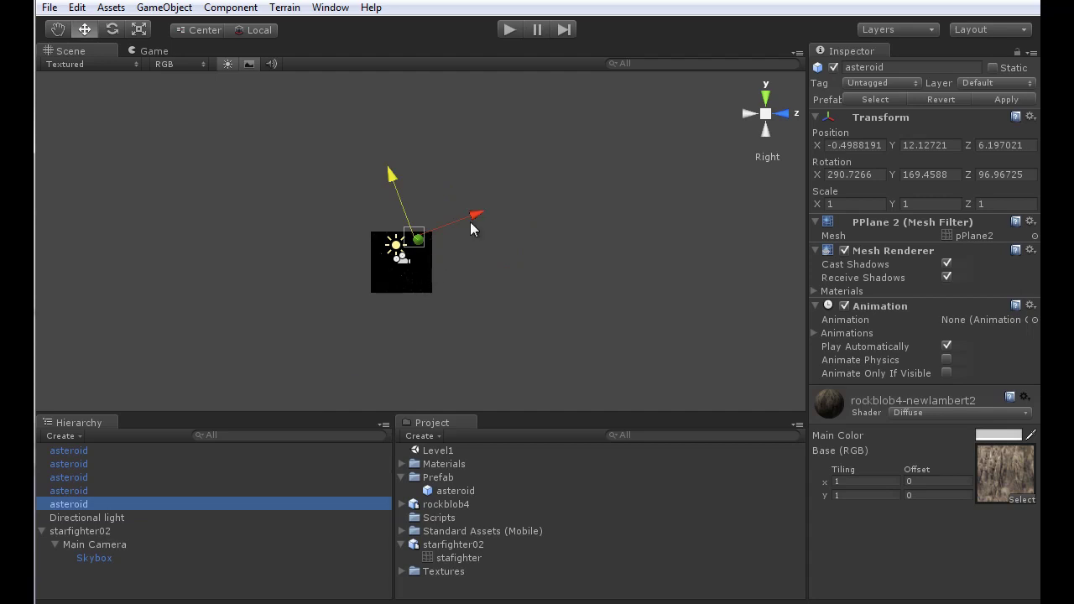
drag(470, 219, 386, 184)
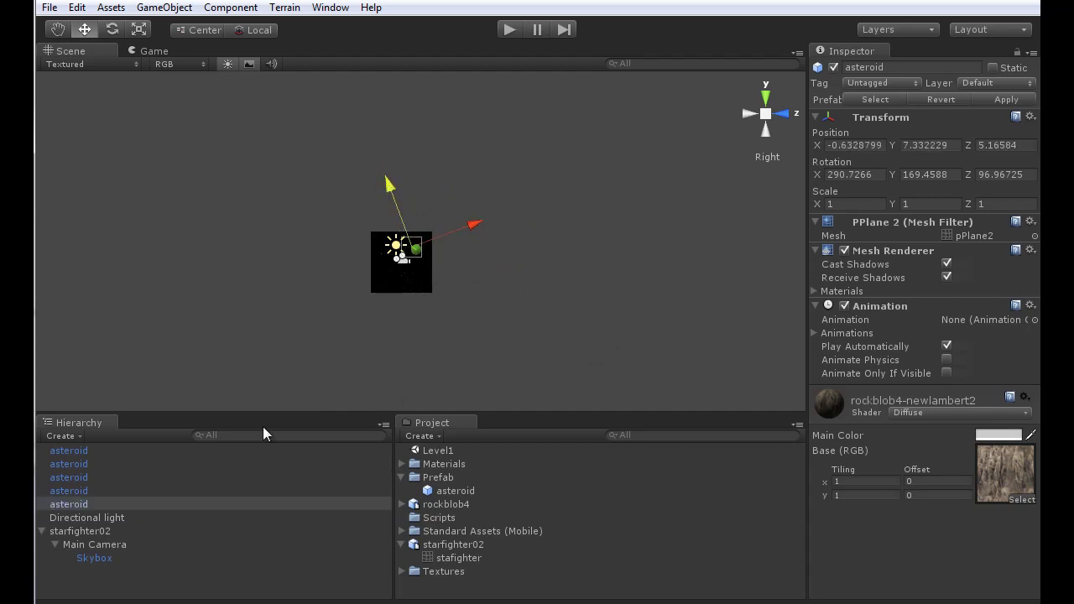
Step: Frame the main camera, shift the third asteroid right, and check the Game view
click(97, 545)
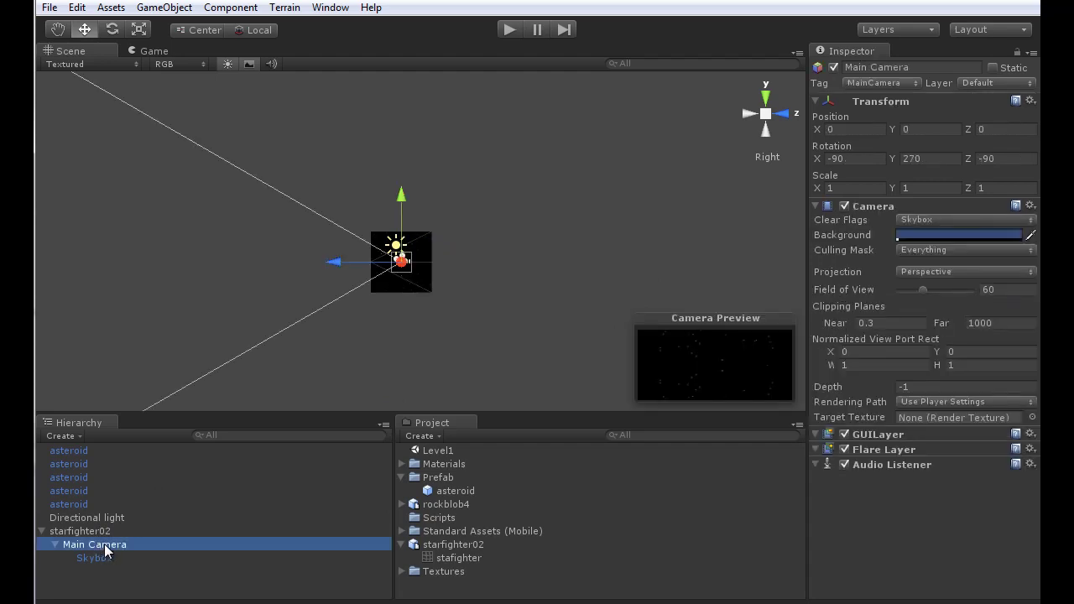
key(f)
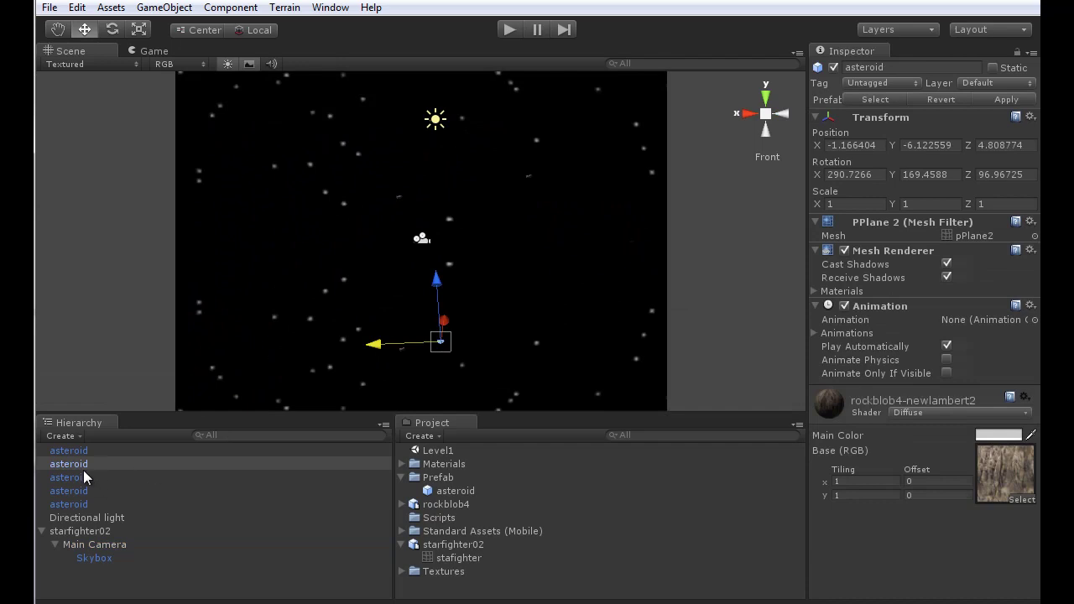
click(84, 477)
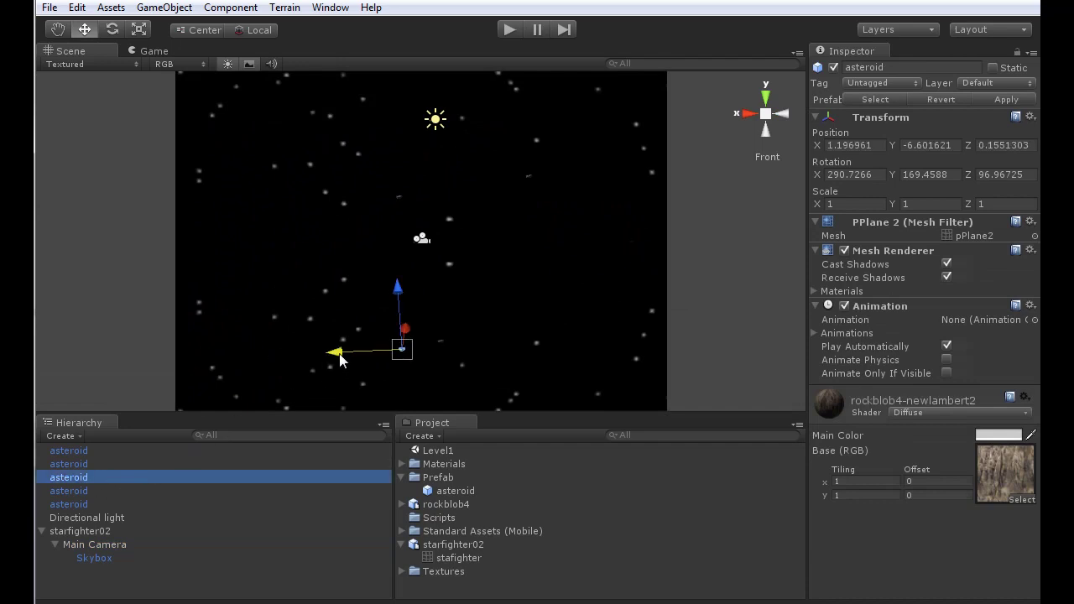
drag(340, 355, 363, 353)
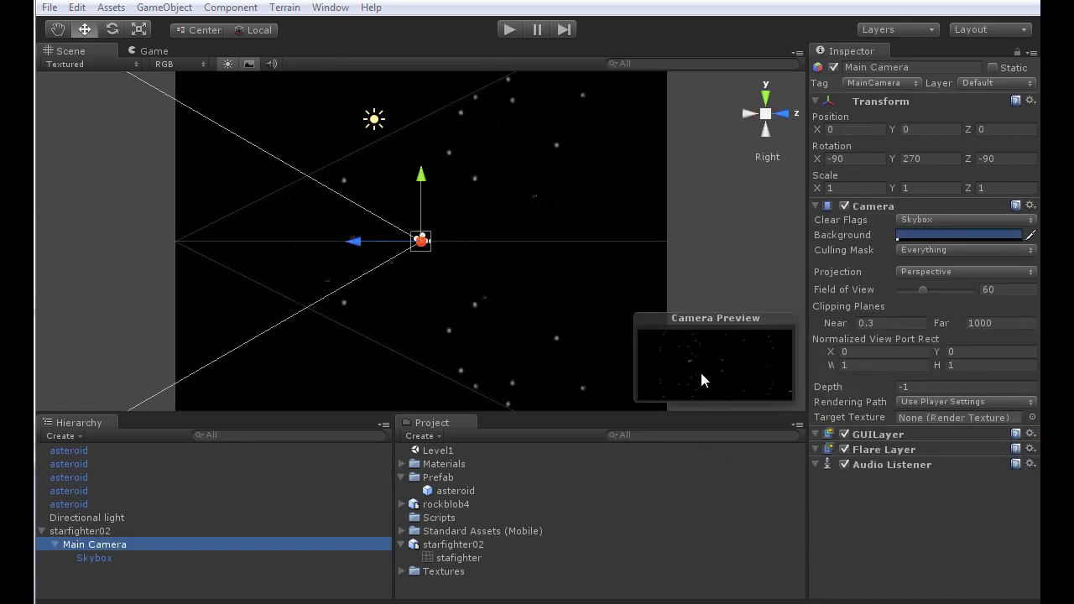
click(150, 53)
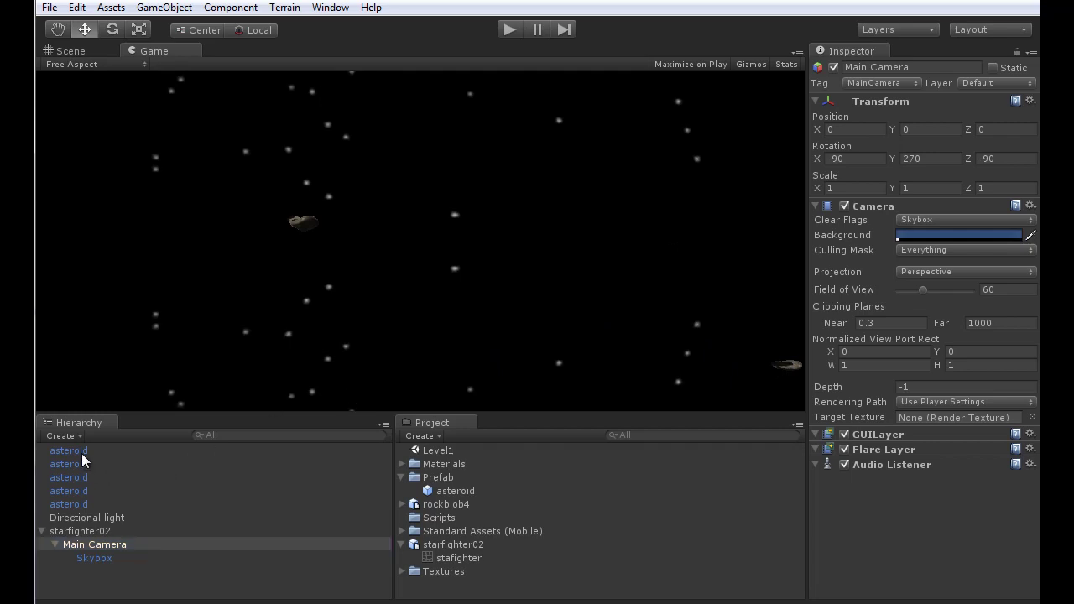
Step: Set the asteroid prefab's Scale X, Y and Z to 2, after first trying 1.5
click(458, 491)
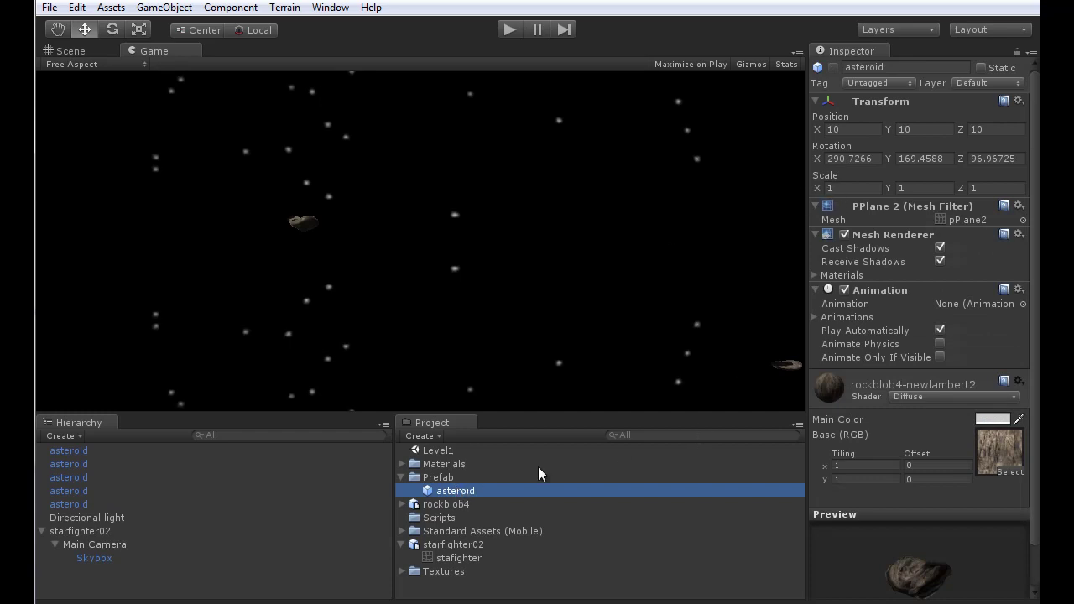
click(843, 188)
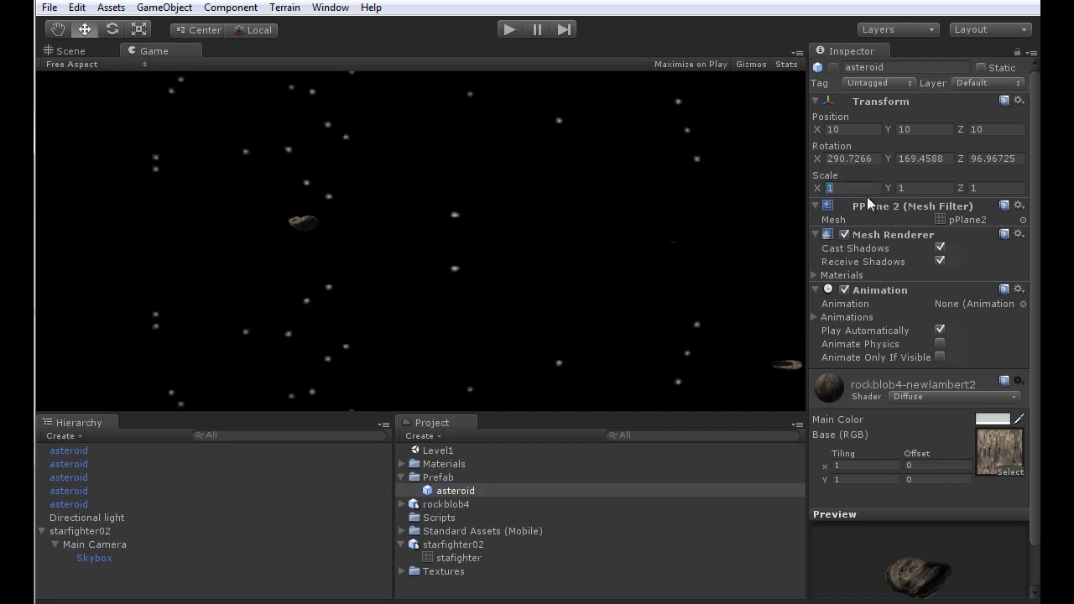
text(1.5)
click(914, 190)
text(1.5)
click(982, 188)
text(1.5)
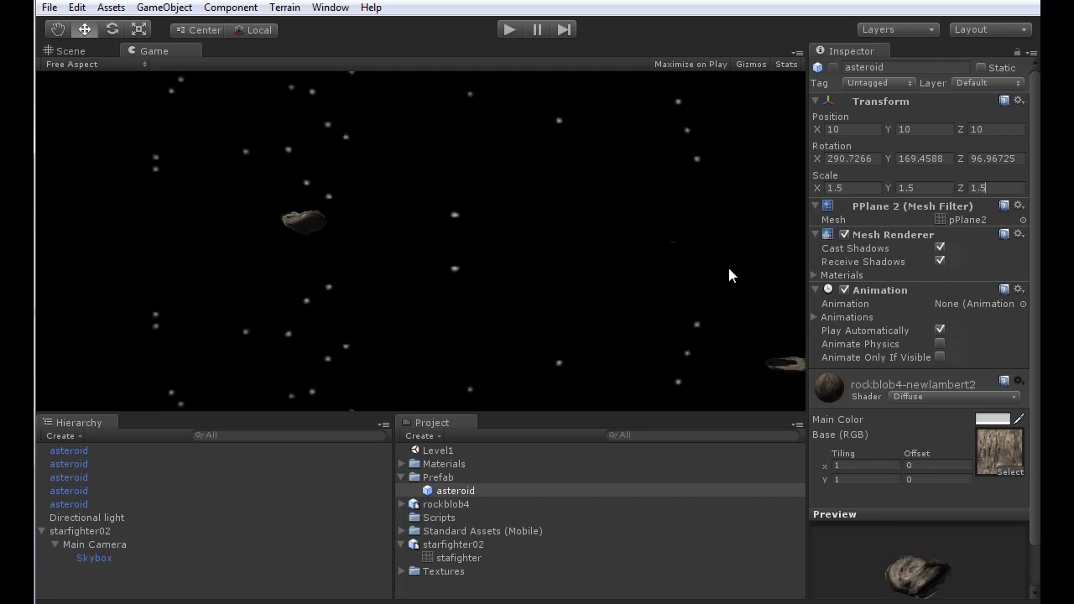
click(828, 188)
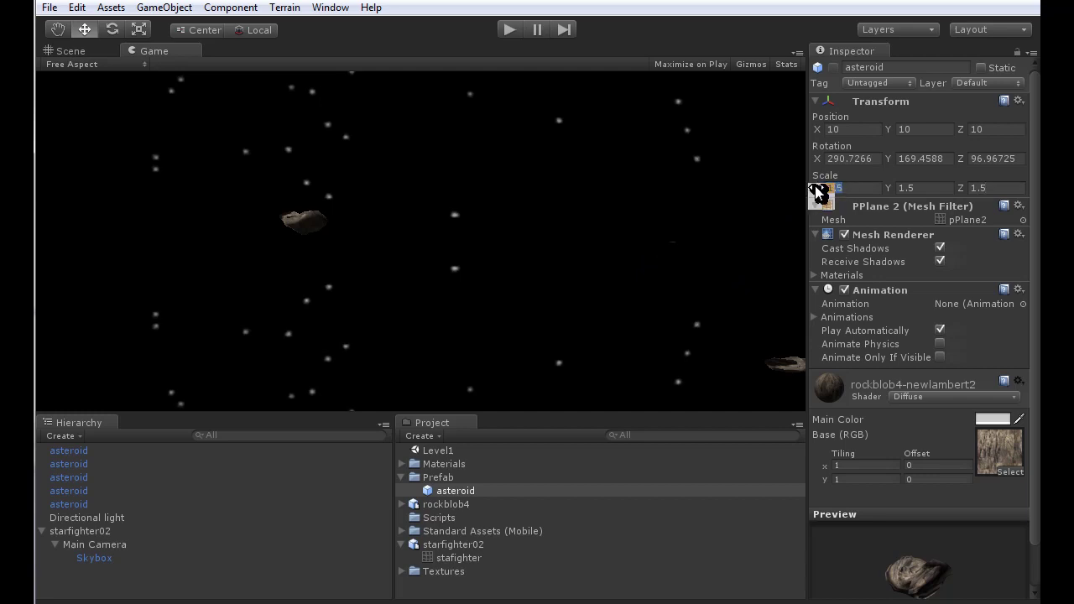
text(2)
click(894, 189)
text(2)
click(981, 188)
text(2)
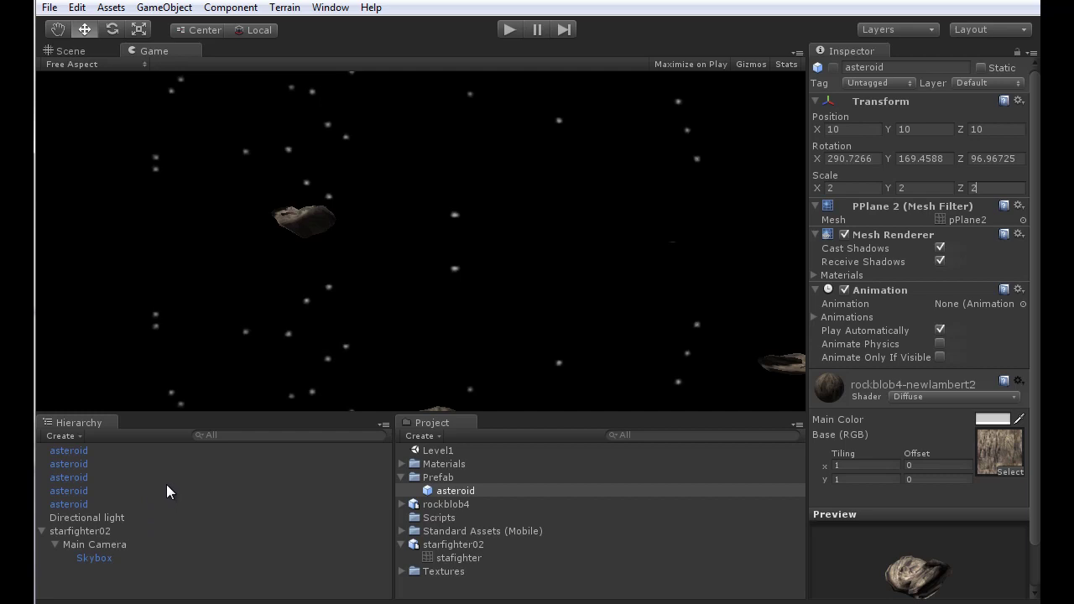
click(77, 434)
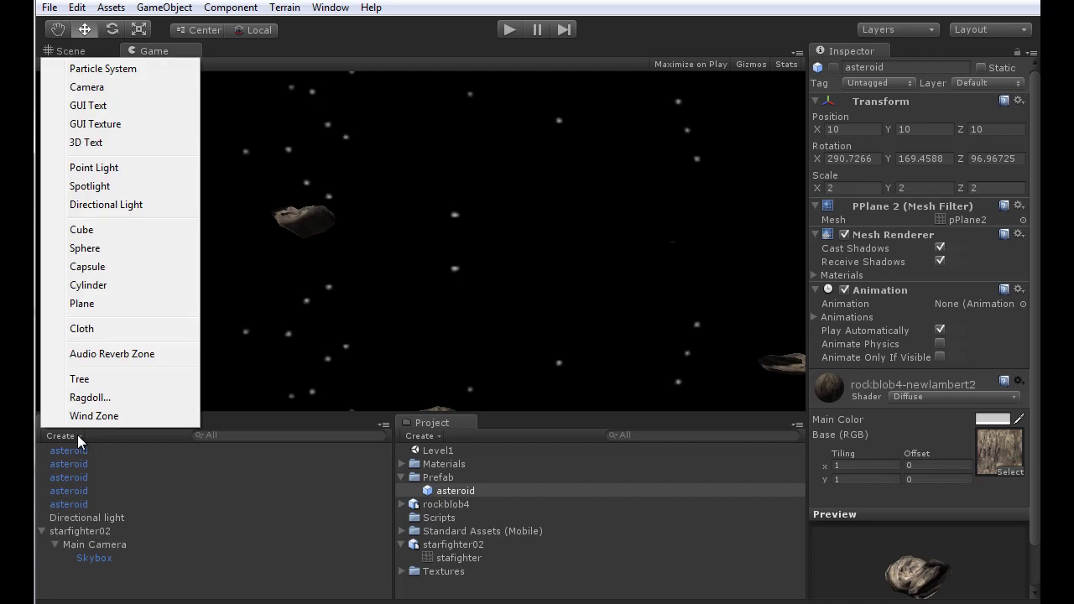
click(87, 249)
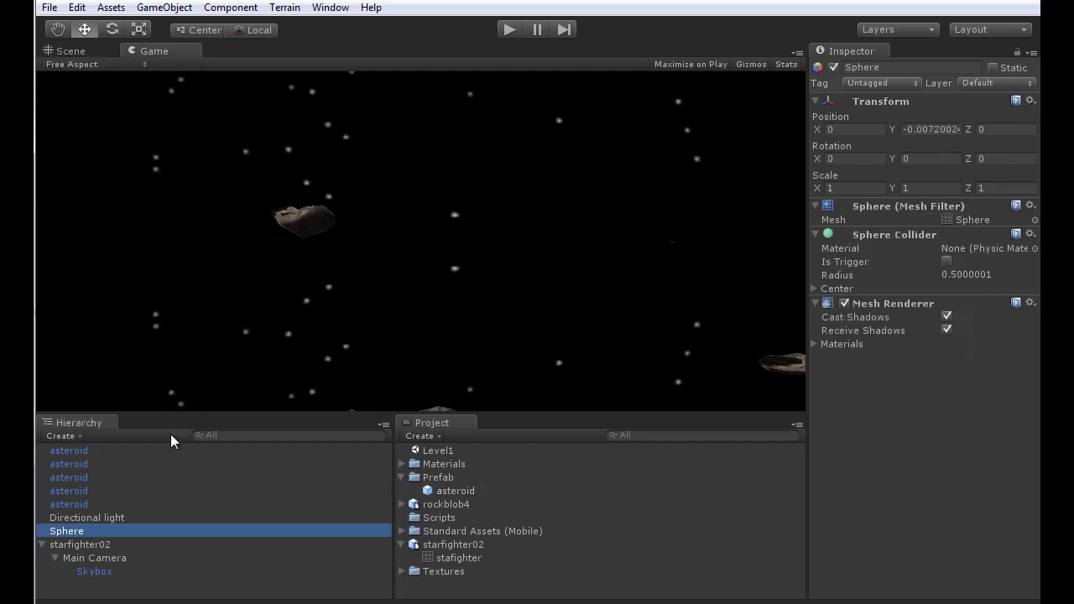
click(73, 532)
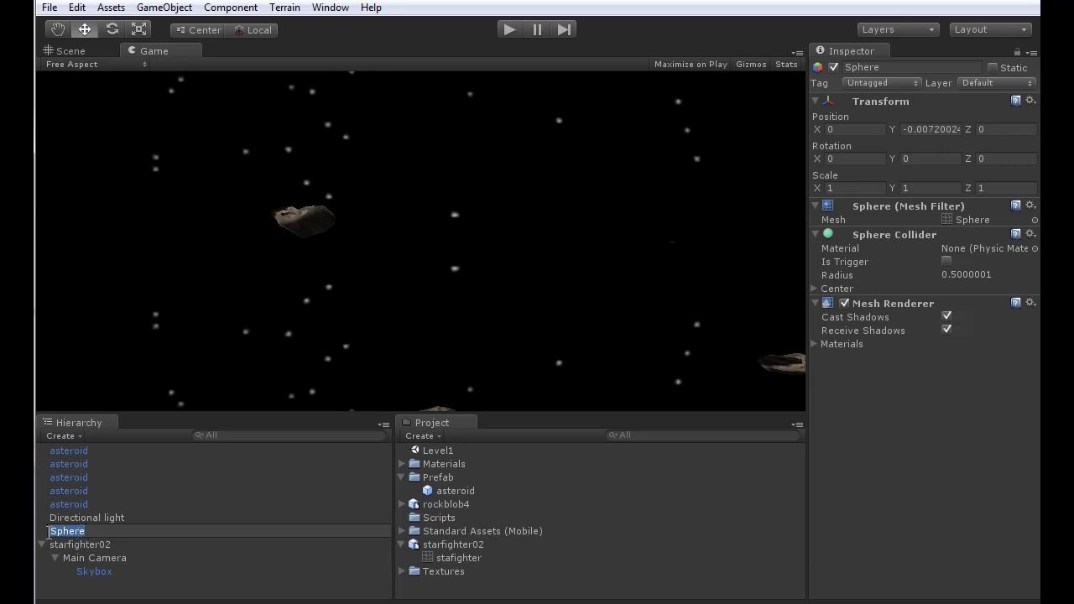
text(bullet)
key(Return)
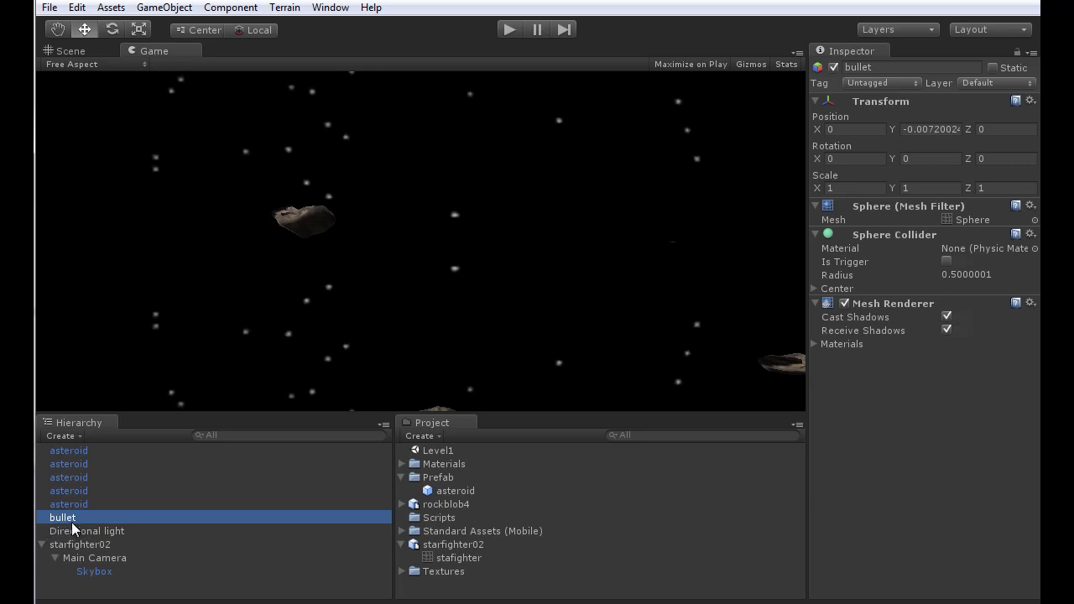
Step: Create a material named mBullet and move it into the Materials folder
click(443, 435)
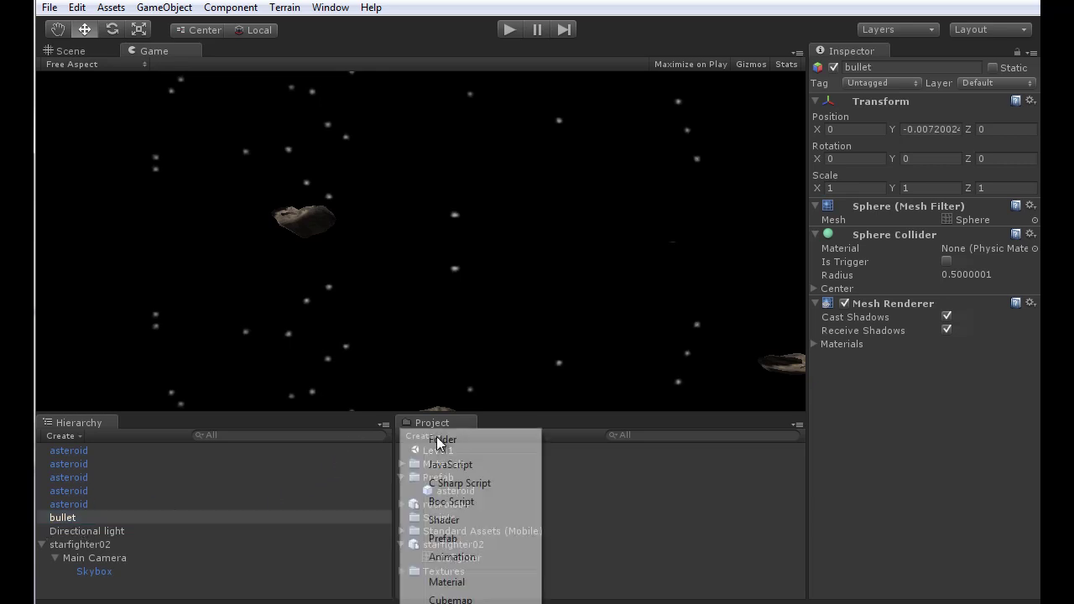
click(460, 582)
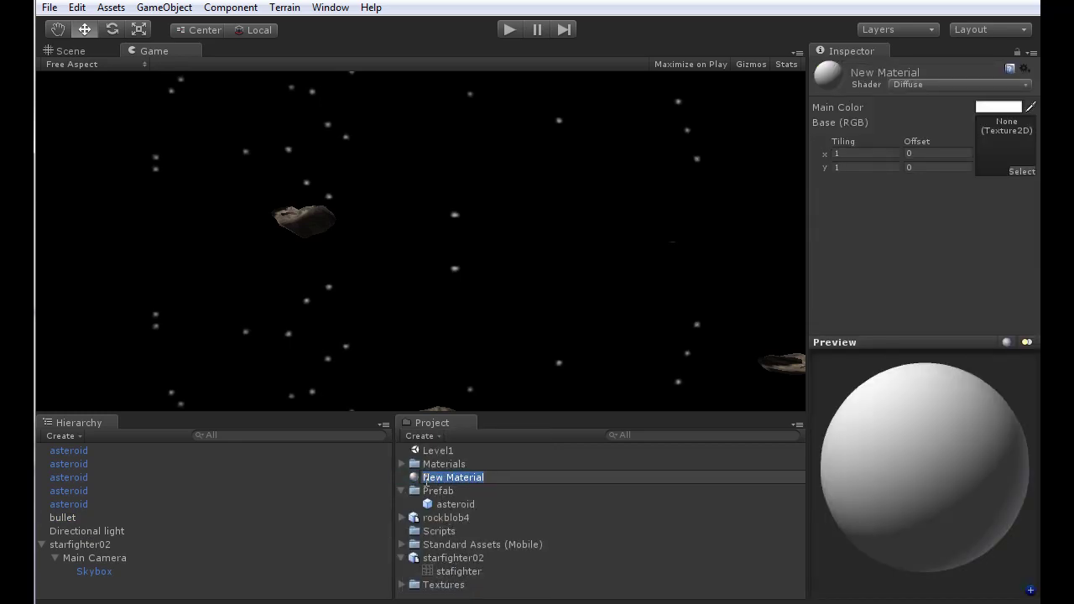
text(m)
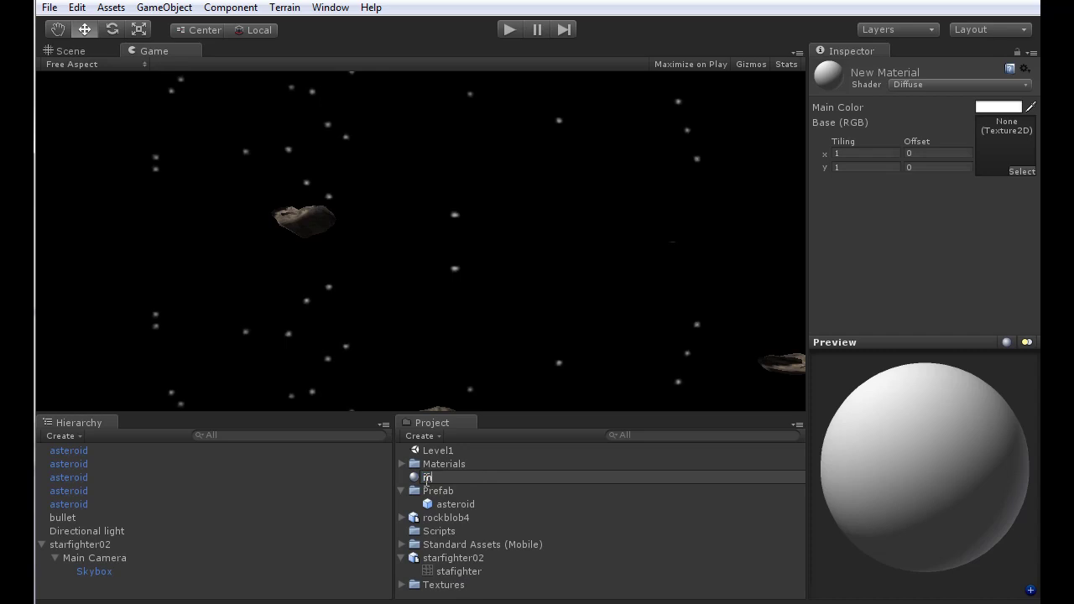
text(Bullet)
key(Return)
drag(443, 480, 444, 470)
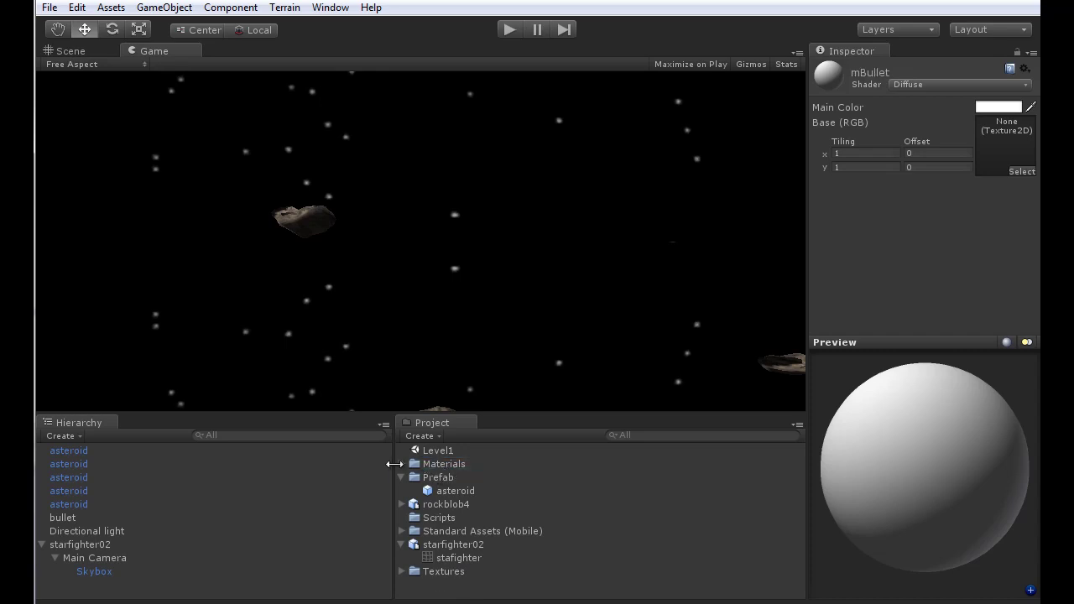
click(401, 463)
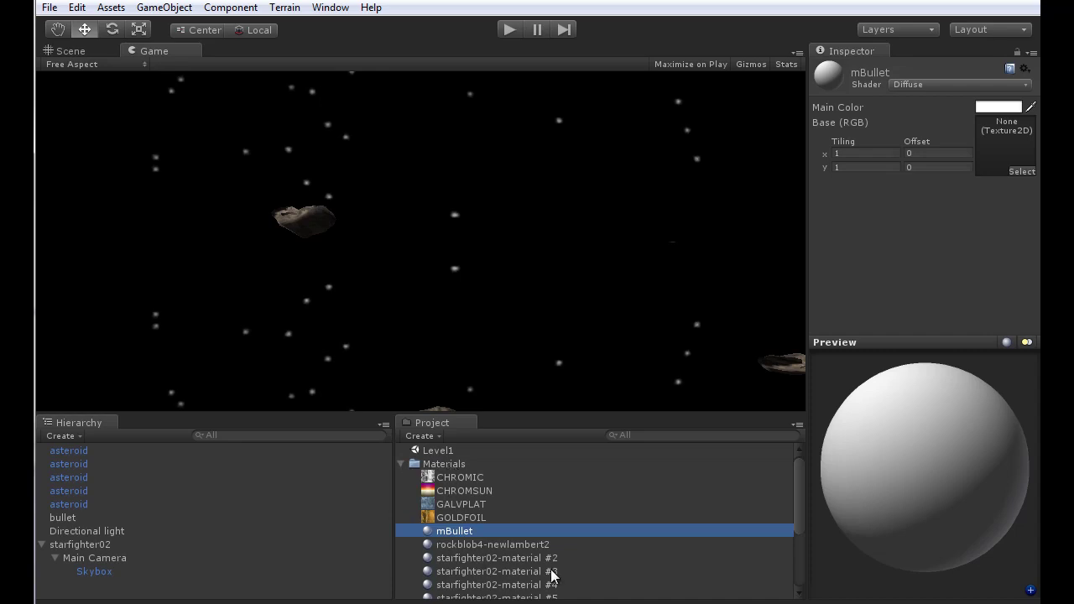
scroll(565, 571, down, 3)
scroll(522, 531, up, 2)
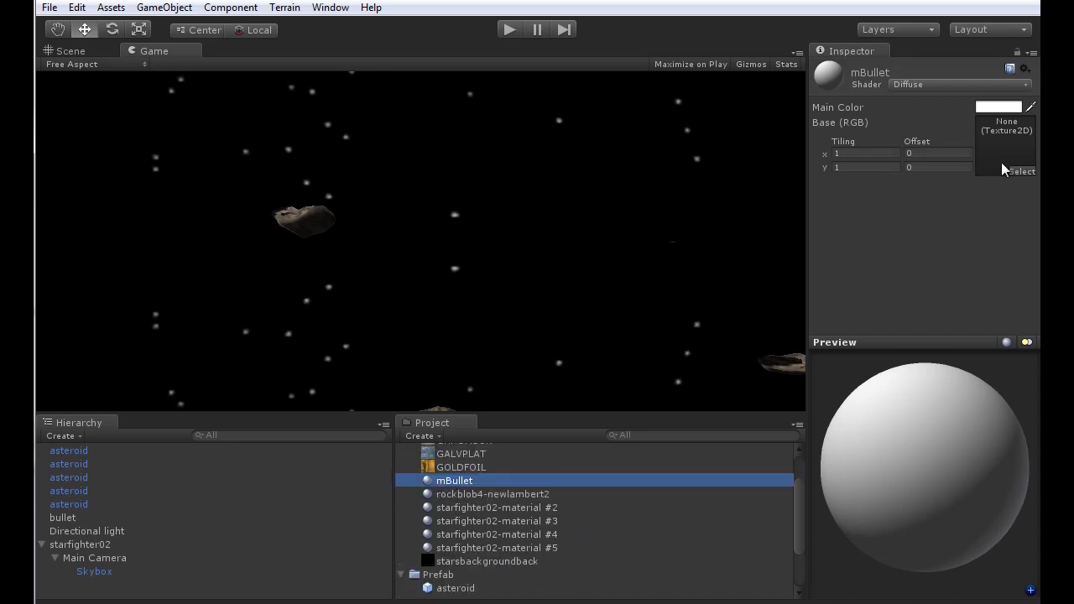
Step: Give mBullet a dull red main colour (158,62,62) and apply it to the bullet
click(998, 107)
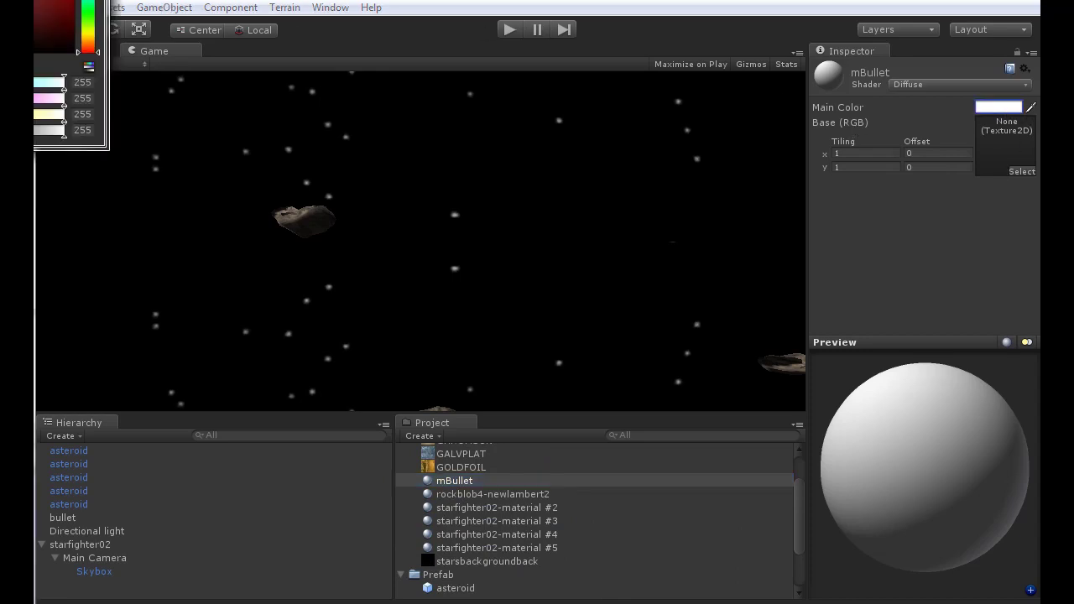
click(71, 10)
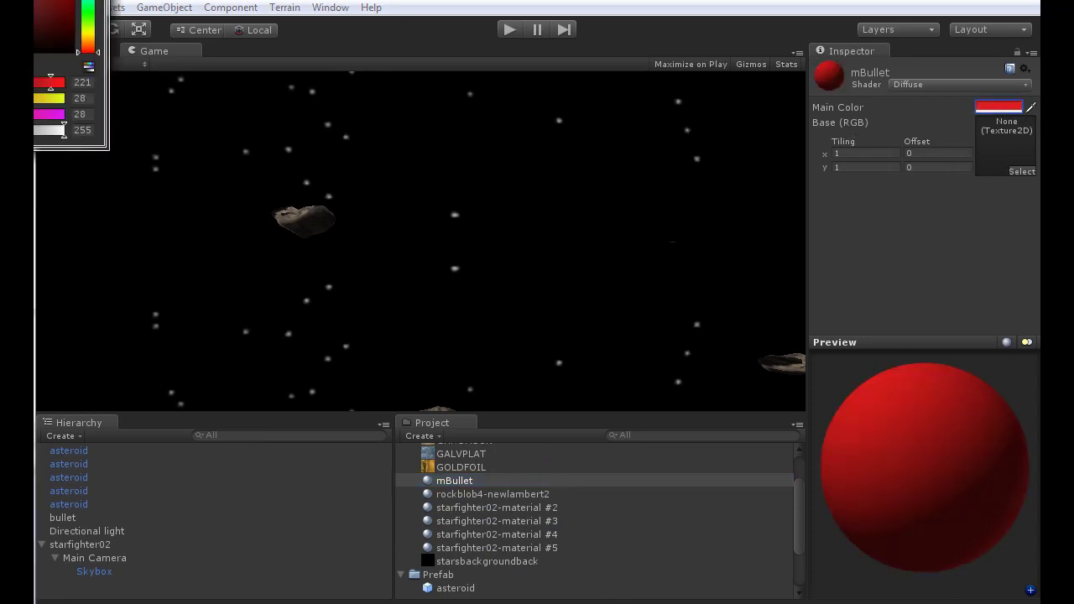
click(64, 27)
click(55, 12)
click(36, 9)
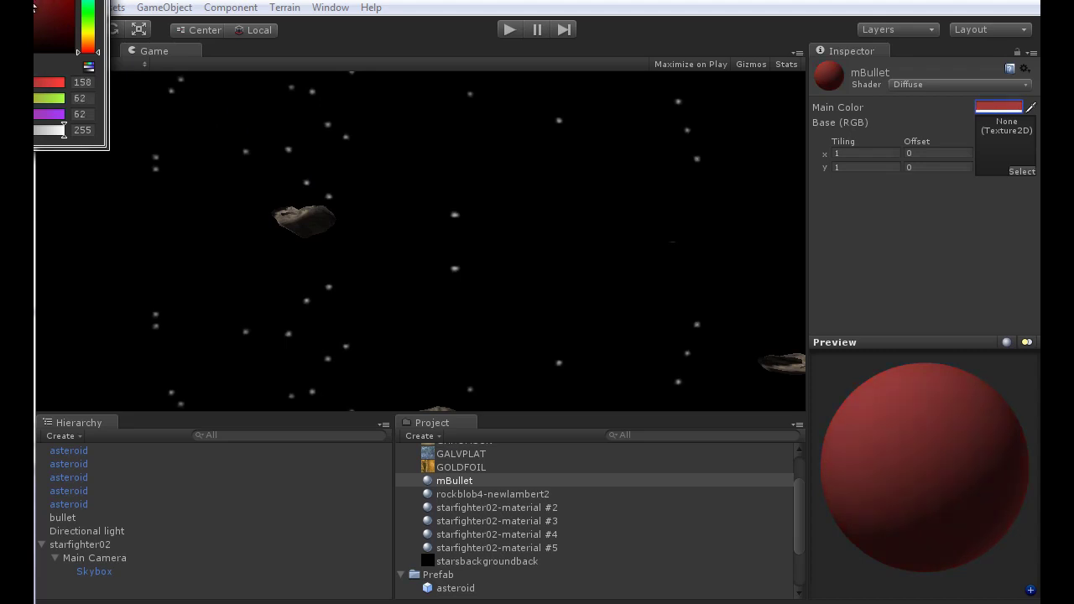
click(126, 38)
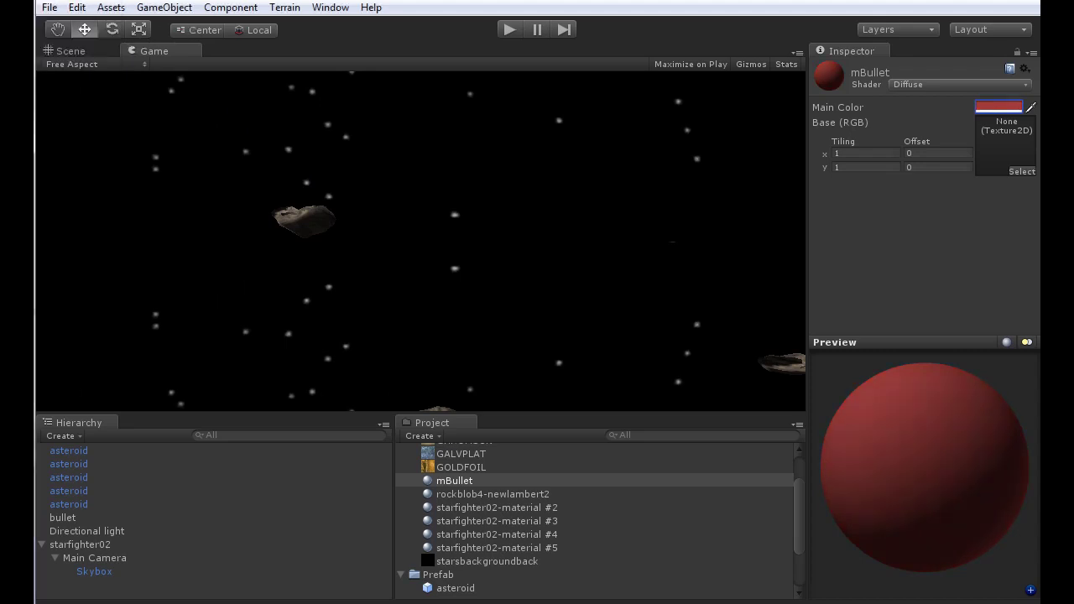
drag(465, 482, 161, 524)
drag(69, 520, 69, 519)
Step: Create bullet_prefab in the Prefab folder and fill it with the red bullet object
click(65, 520)
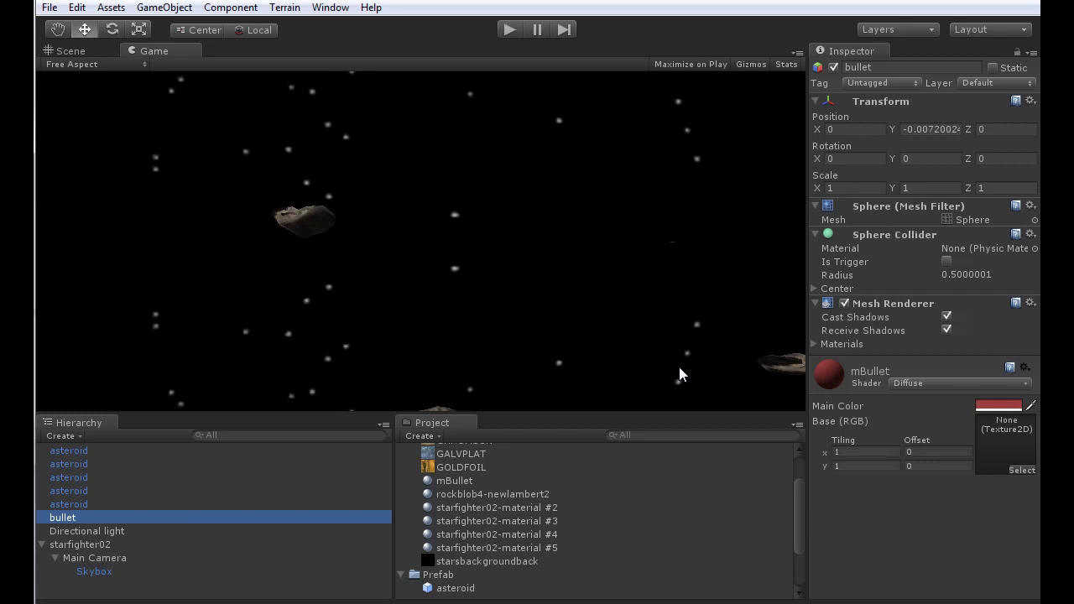
click(438, 574)
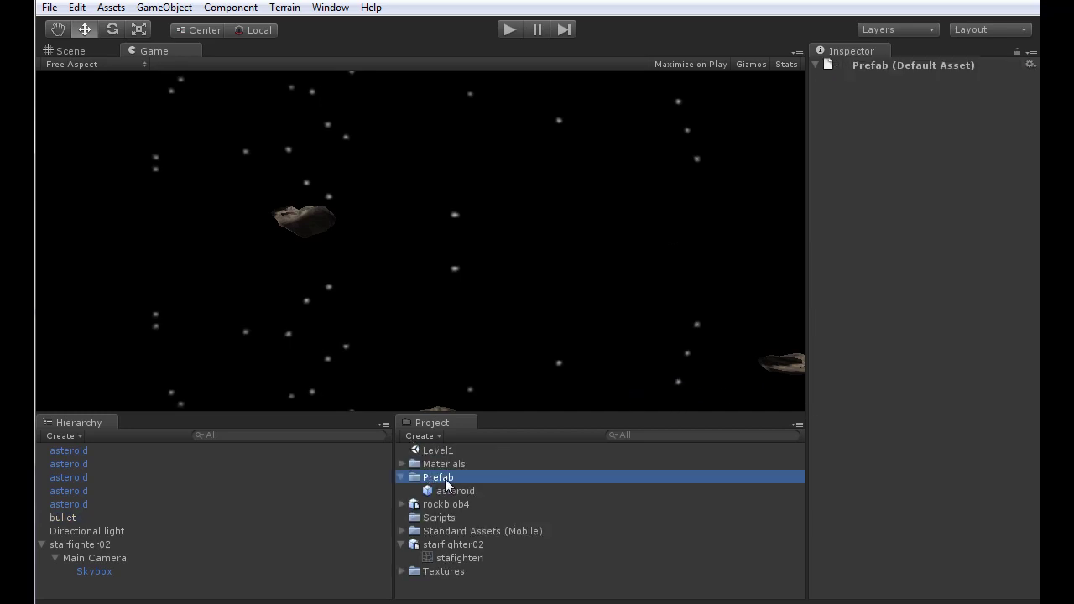
click(437, 436)
click(450, 539)
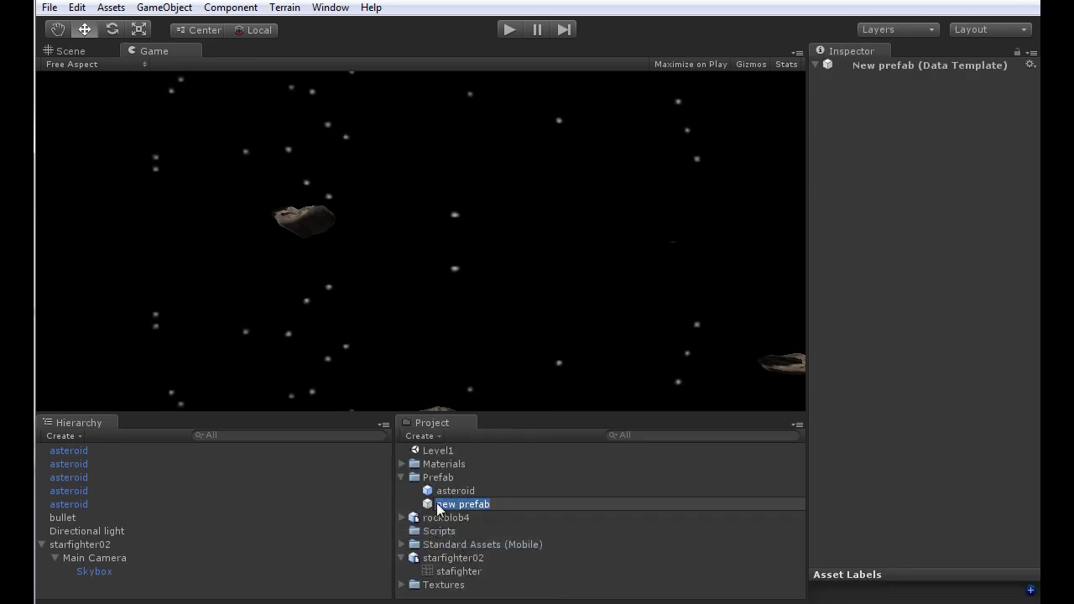
text(bullet_prefab)
key(Return)
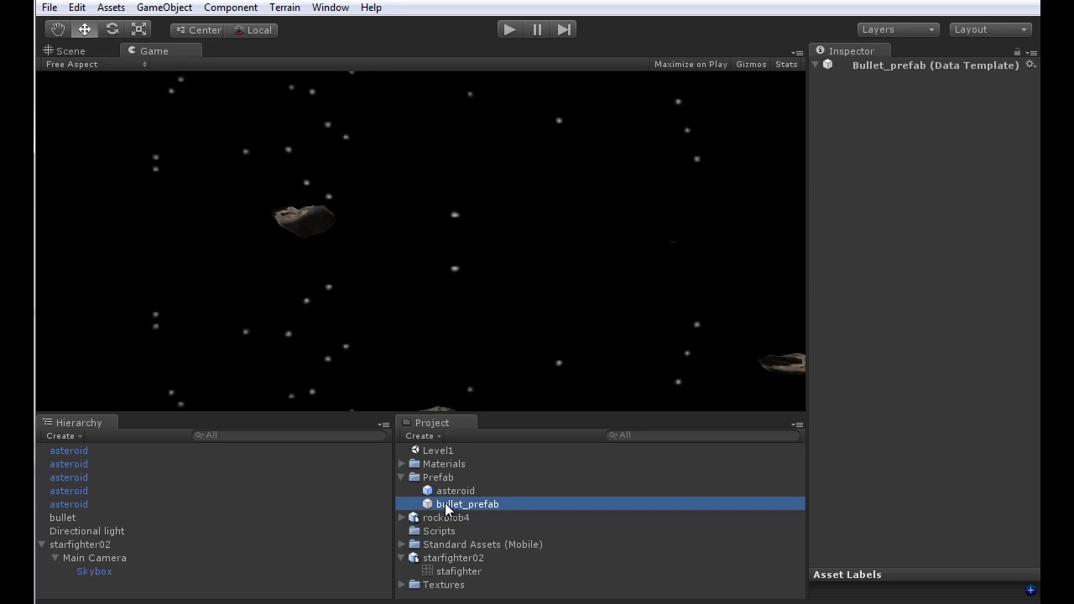
drag(65, 516, 450, 503)
click(454, 502)
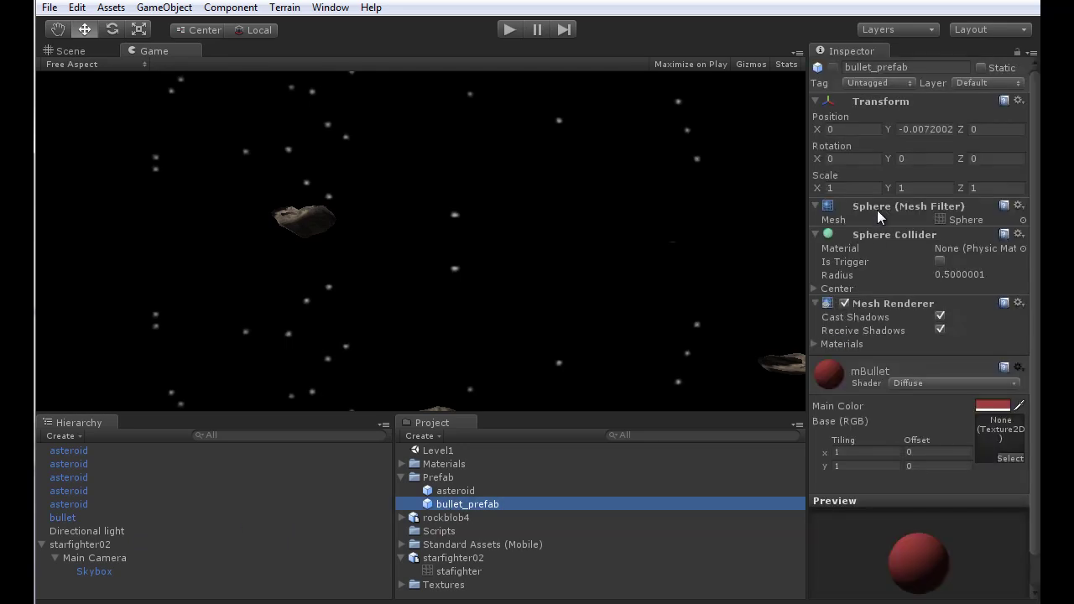
Step: Select the bullet in the Scene view and move it just ahead of the starfighter's nose
click(914, 129)
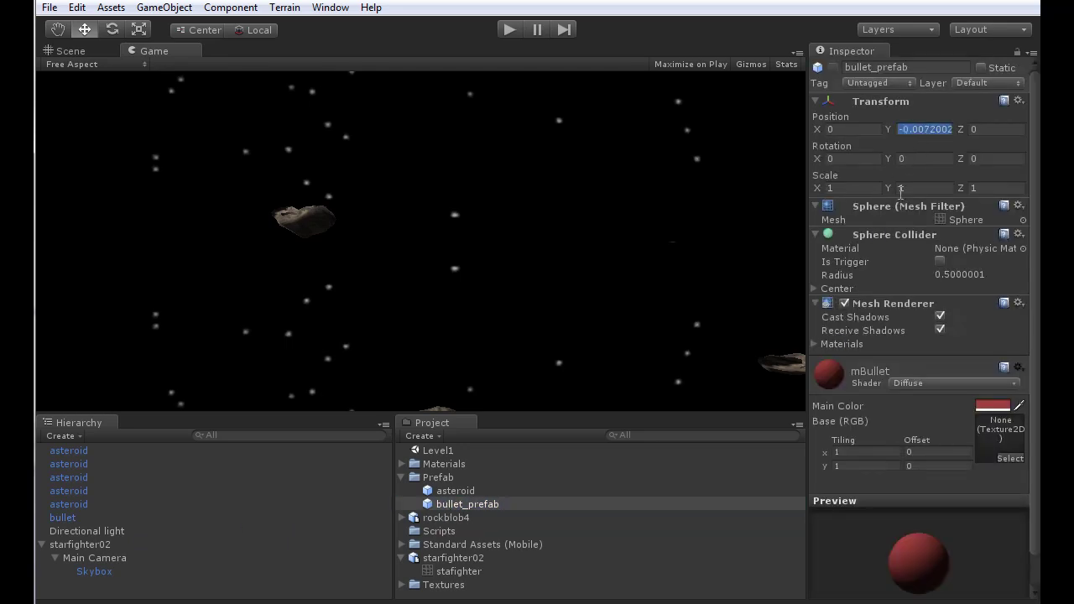
click(63, 517)
key(q)
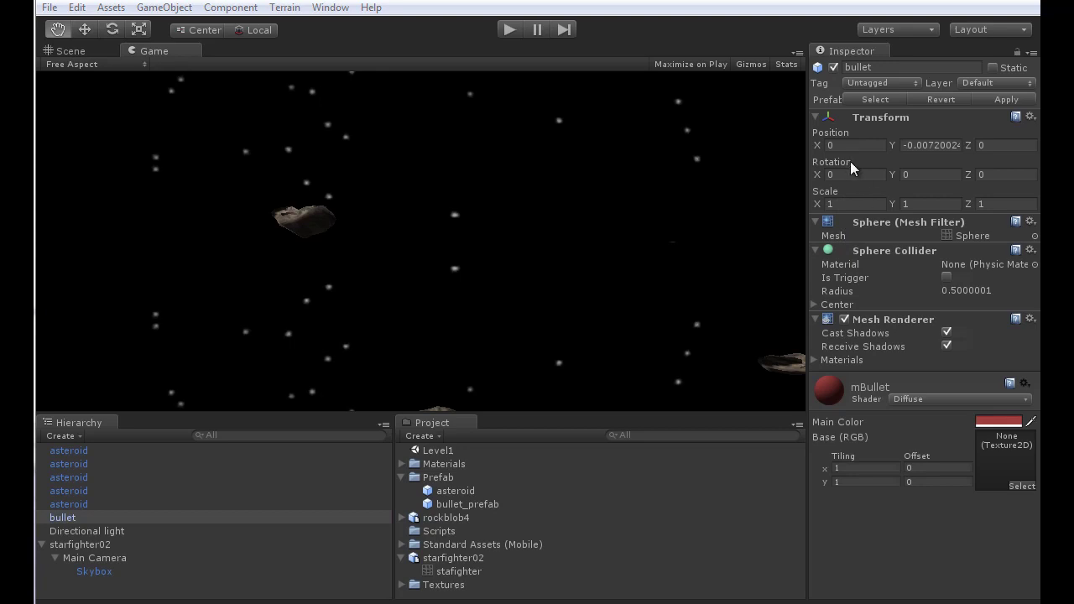
click(454, 503)
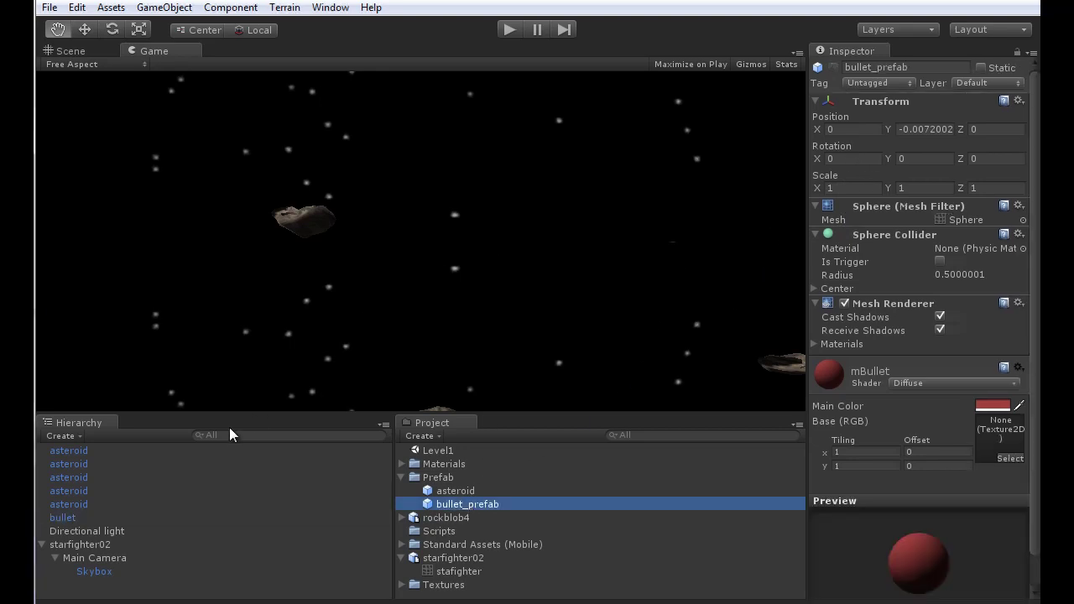
click(75, 51)
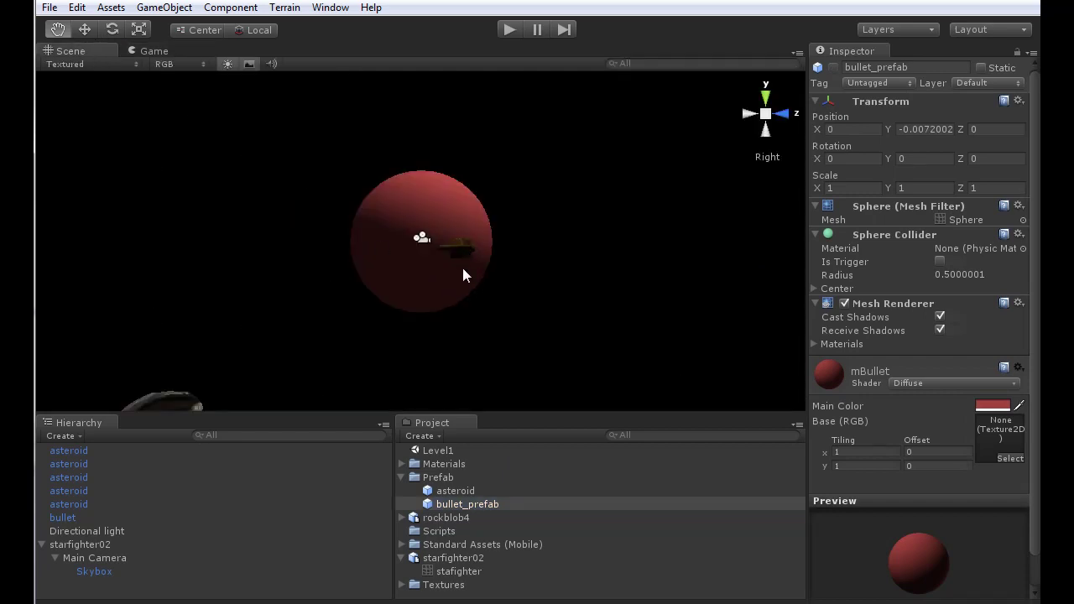
click(846, 185)
text(.3)
click(478, 242)
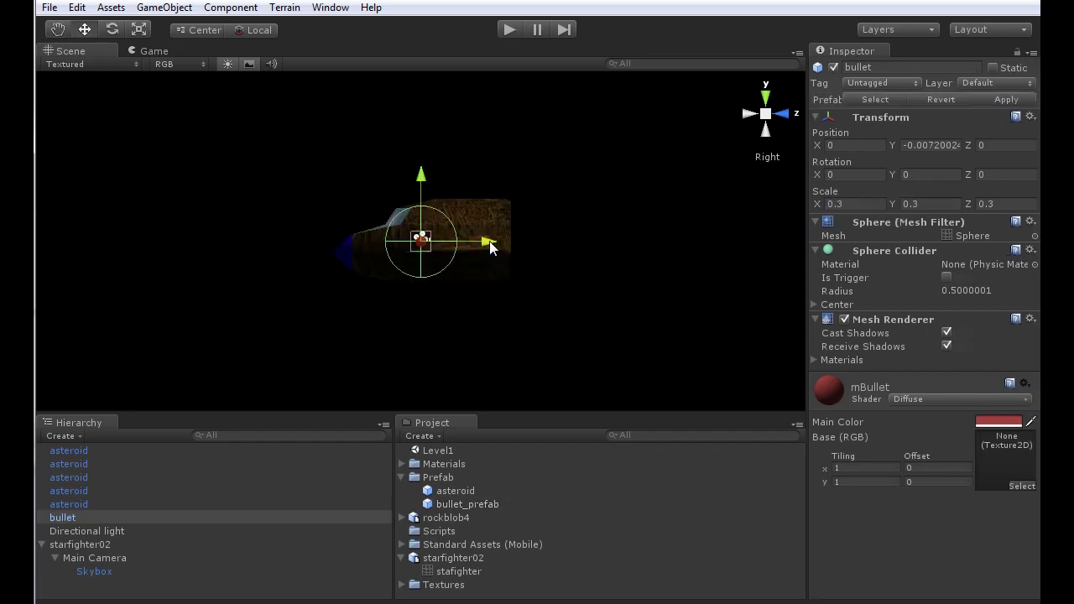
drag(489, 242, 362, 256)
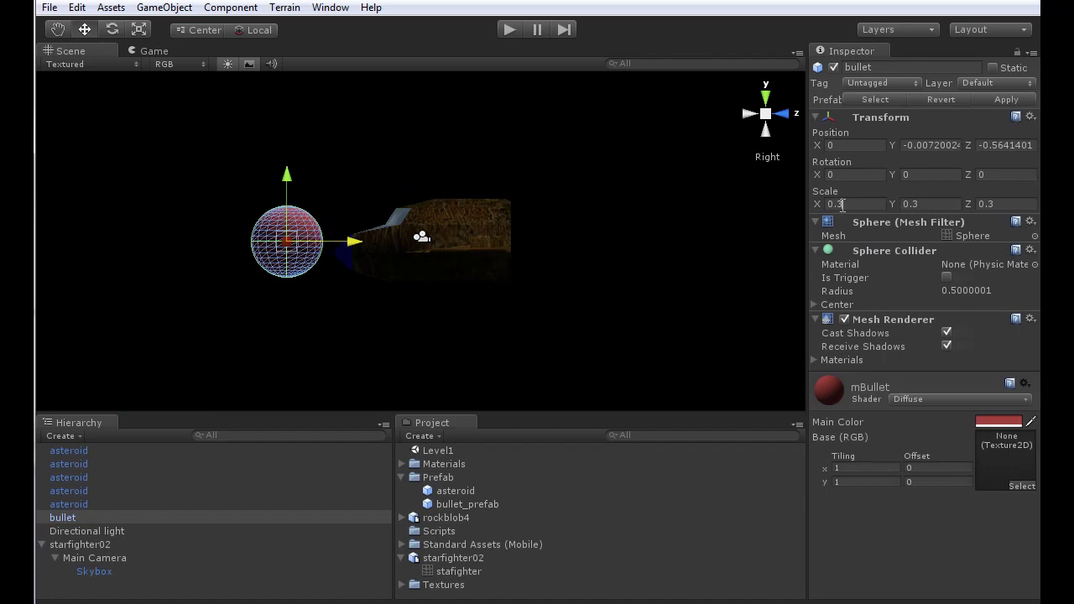
Step: Set the bullet's scale to 0.1 on X, Y and Z, then check bullet_prefab
double_click(840, 204)
text(1)
key(Tab)
text(0.1)
key(Tab)
text(0.1)
click(609, 298)
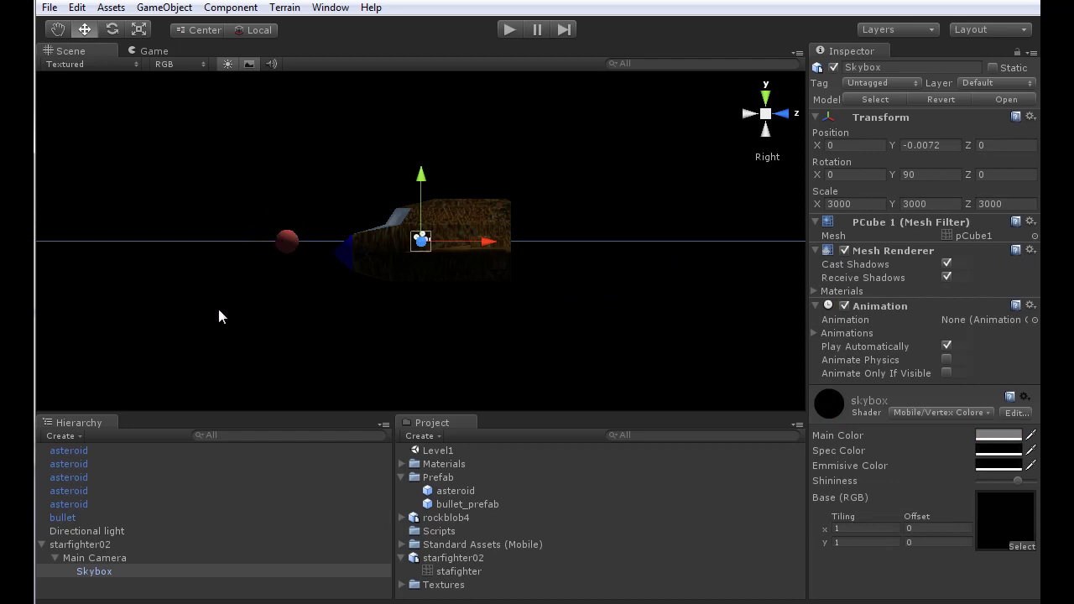
click(464, 504)
Step: Overwrite bullet_prefab with the resized bullet, then delete the bullet object from the scene
drag(67, 524, 458, 506)
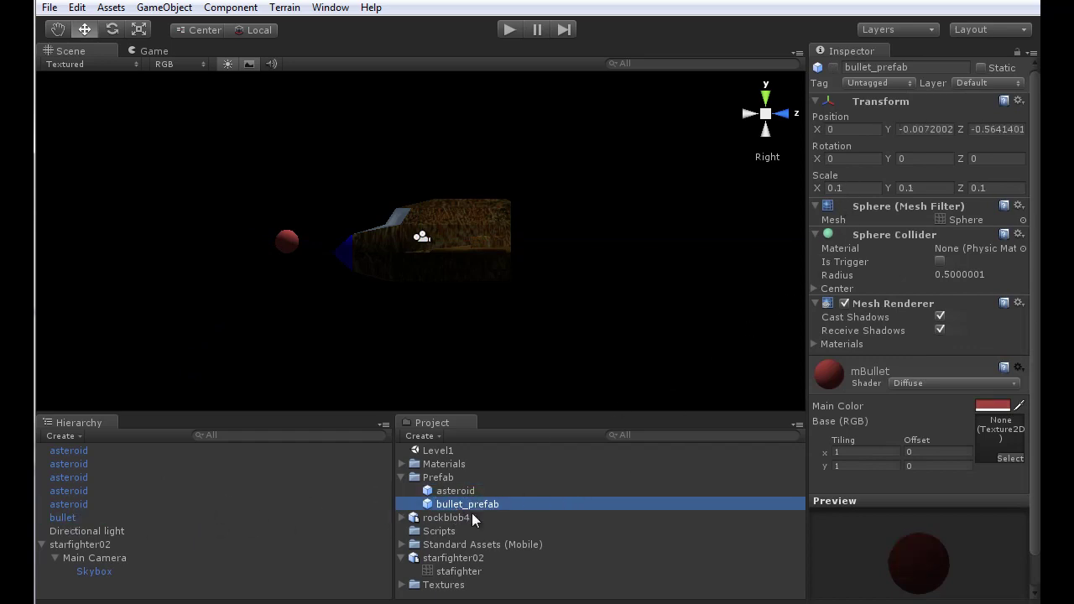
click(64, 522)
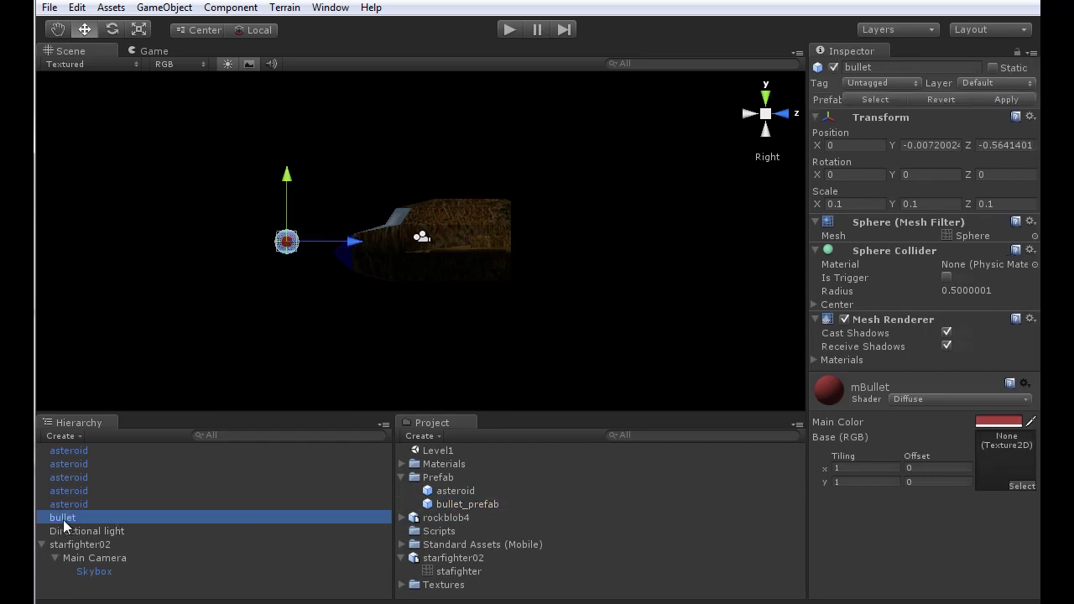
right_click(65, 522)
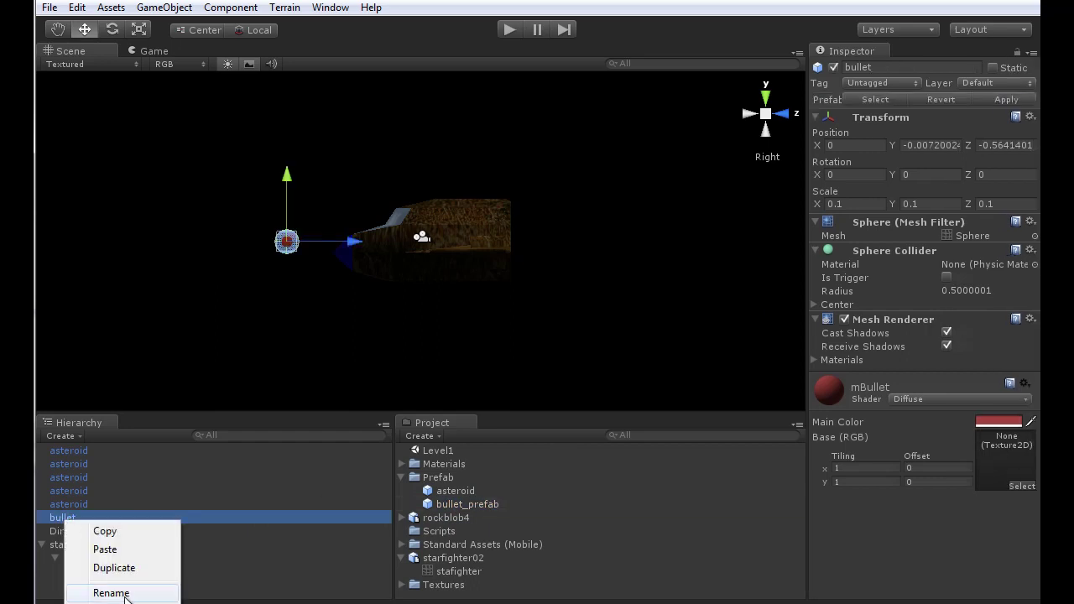
click(84, 602)
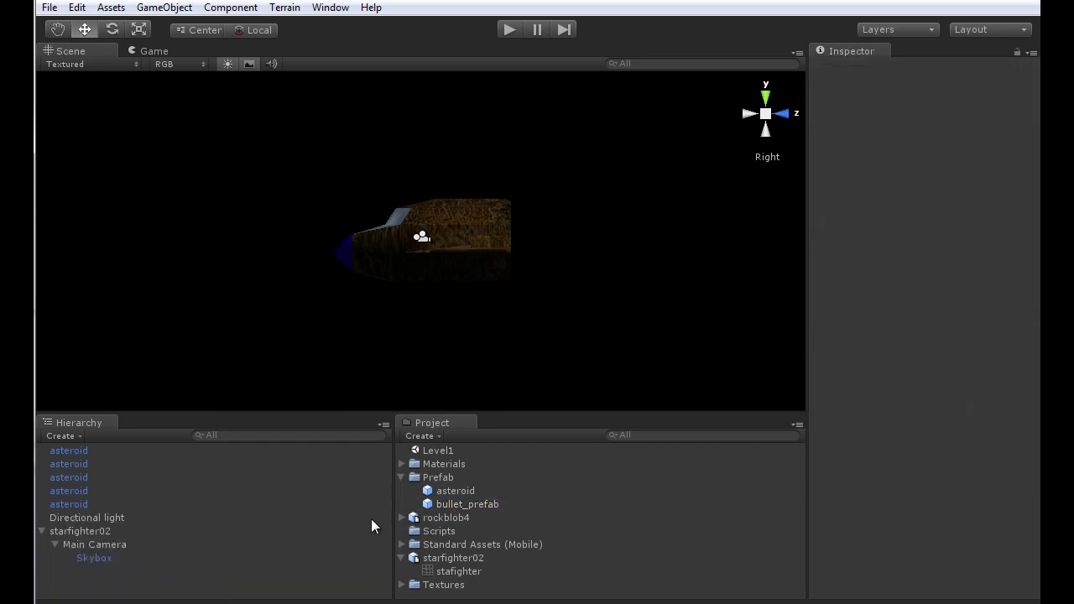
click(457, 491)
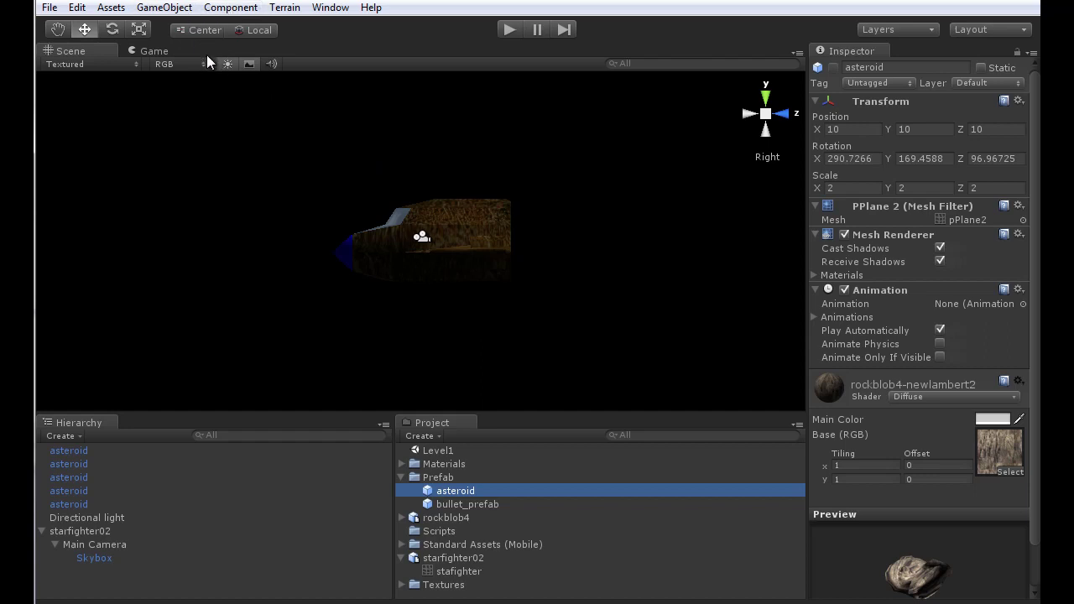
Step: Add a Rigidbody with Use Gravity unchecked to the asteroid prefab
click(228, 8)
mouse_move(242, 67)
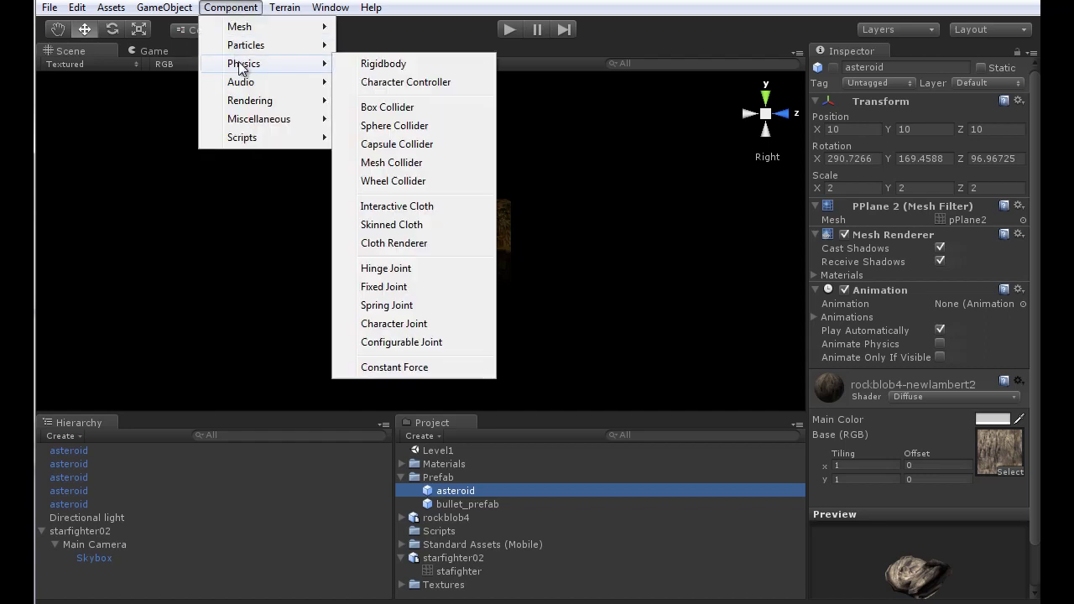
click(383, 65)
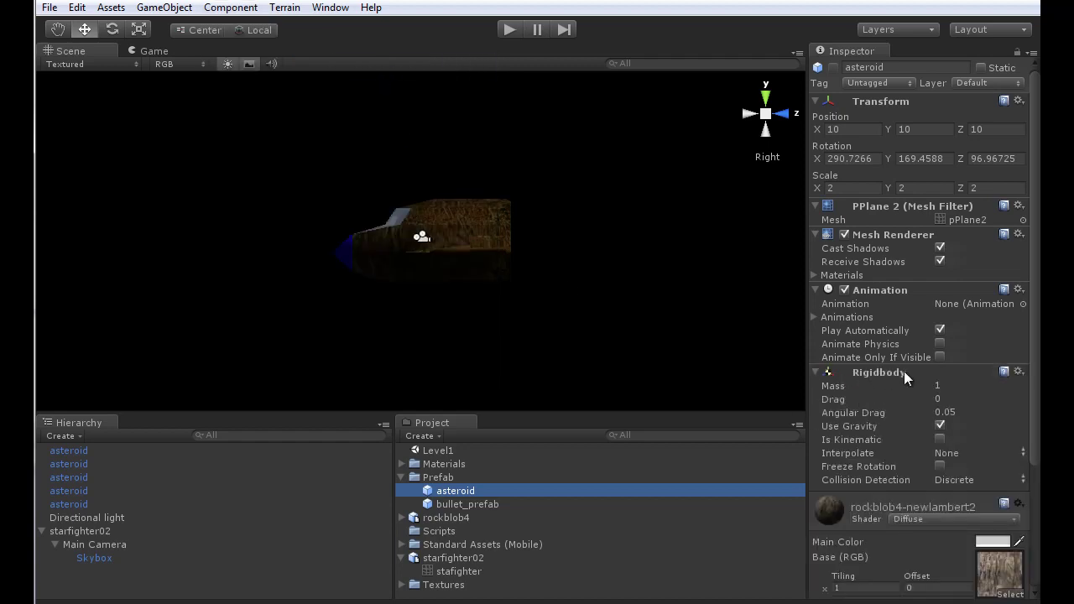
click(939, 425)
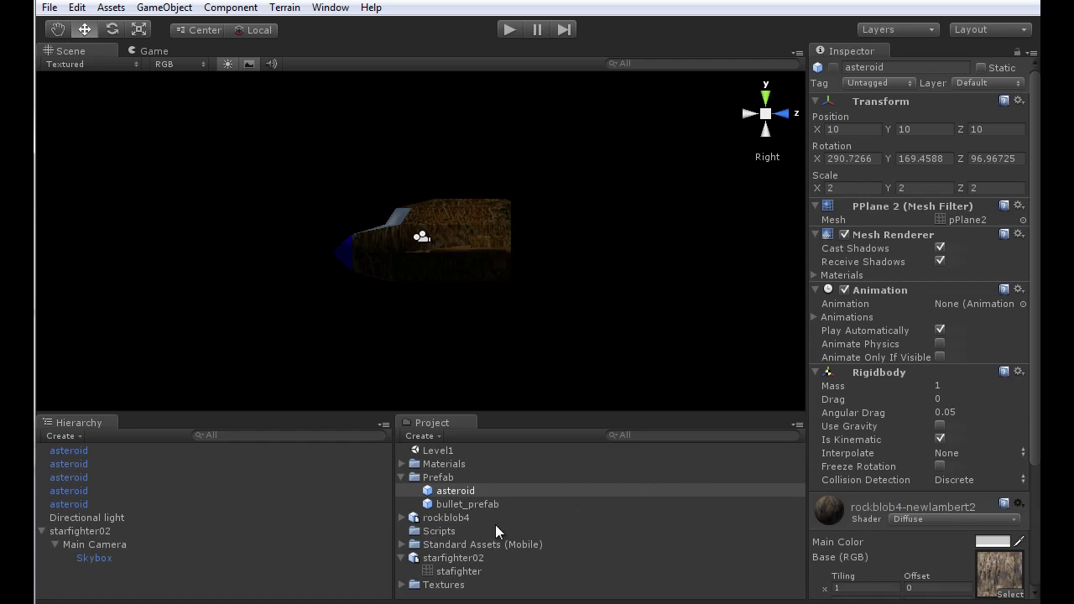
Step: Add a Rigidbody to bullet_prefab and uncheck Use Gravity
click(468, 508)
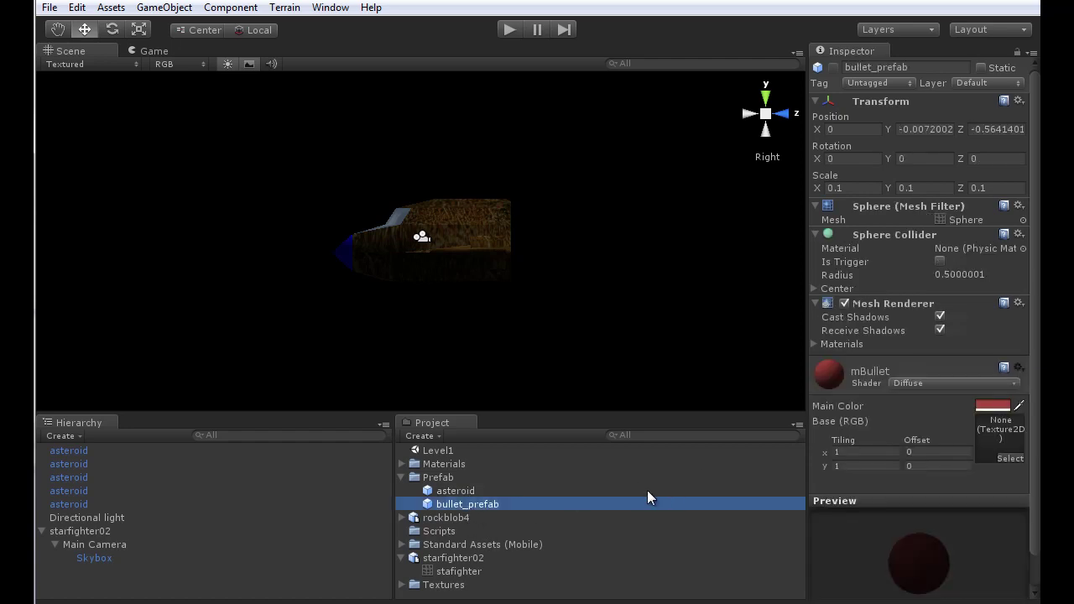
click(238, 9)
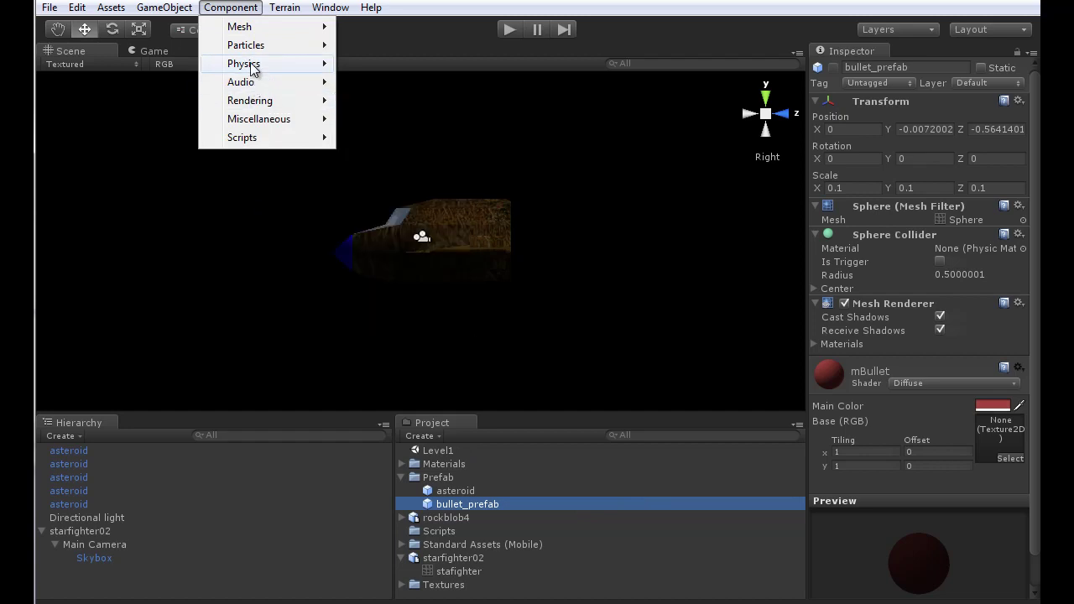
mouse_move(243, 64)
click(401, 66)
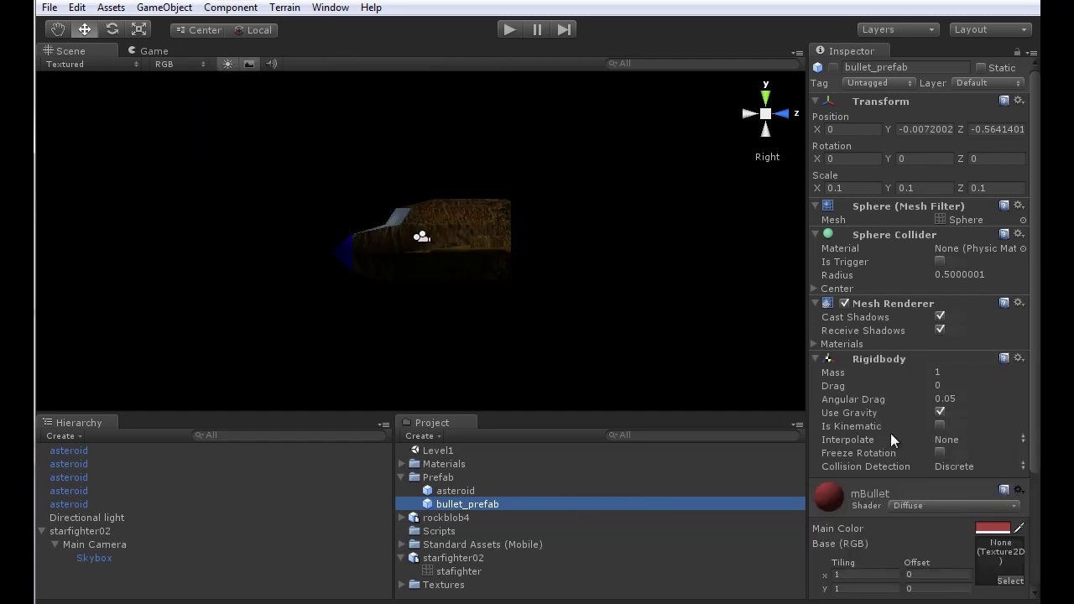
click(939, 411)
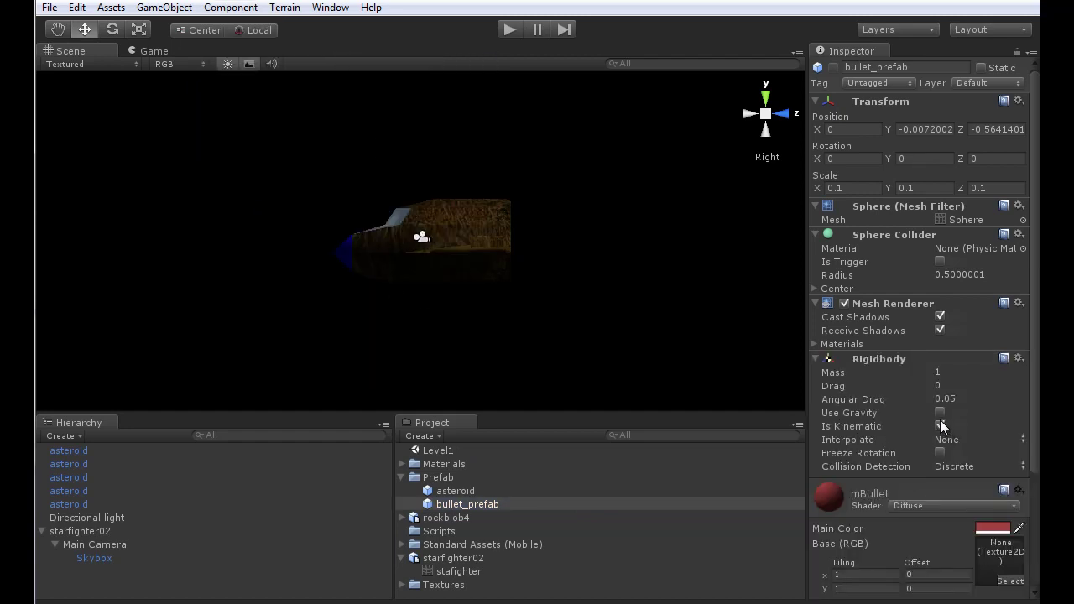
click(107, 531)
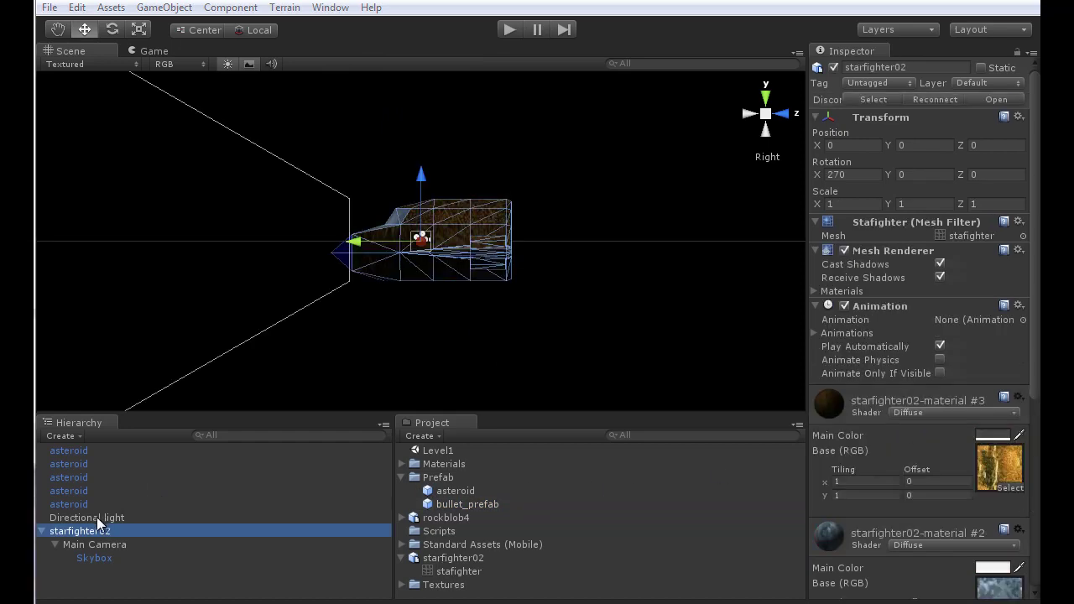
Step: Add a Rigidbody component to starfighter02 from Component > Physics
click(246, 9)
mouse_move(244, 65)
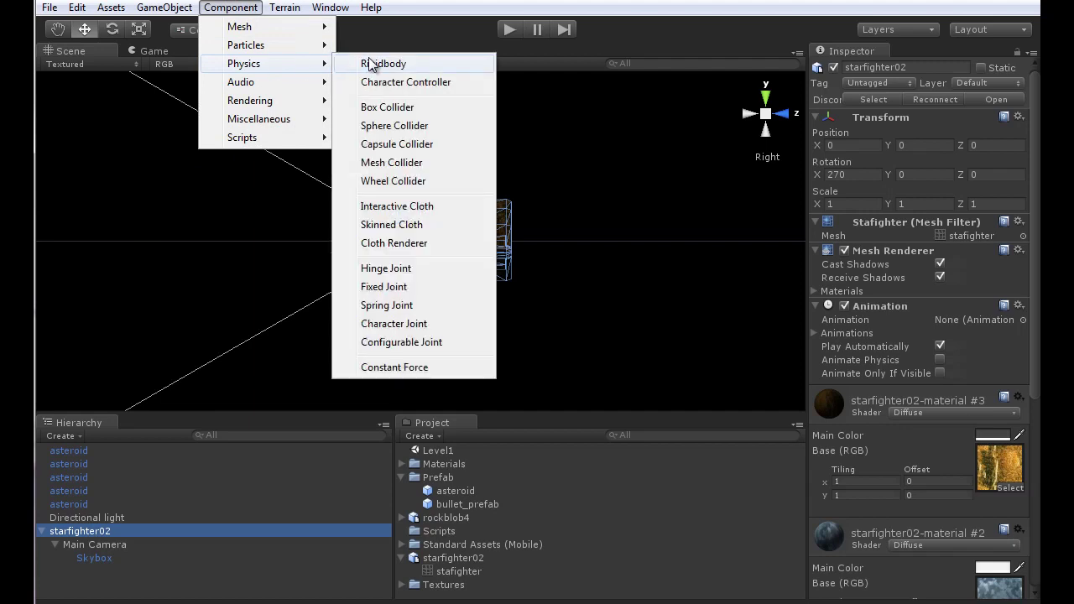
click(373, 65)
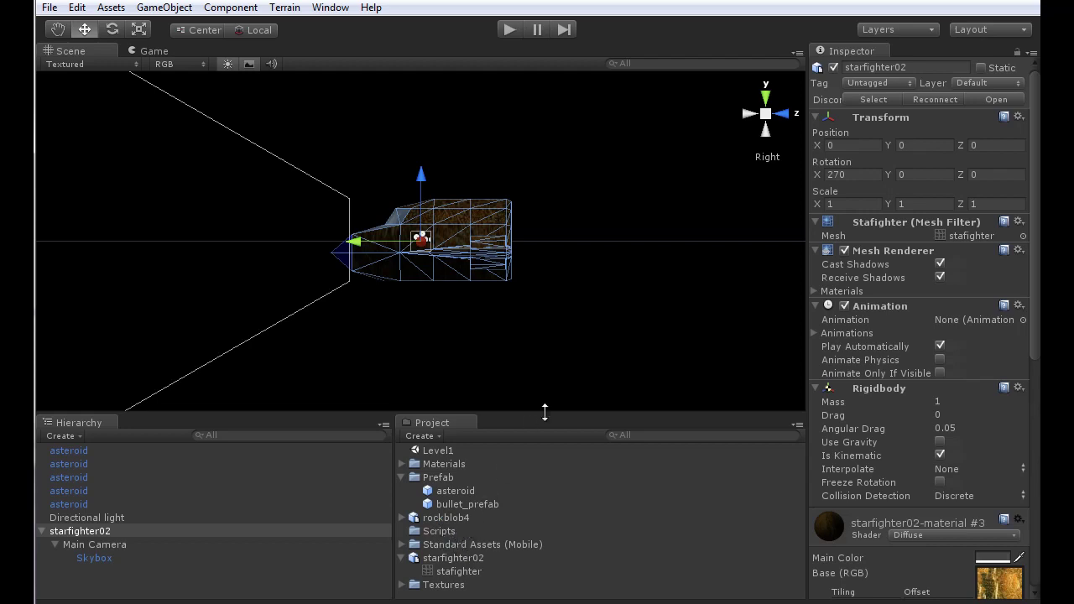
Step: Select the Main Camera under starfighter02 to view its Camera component and preview
click(97, 544)
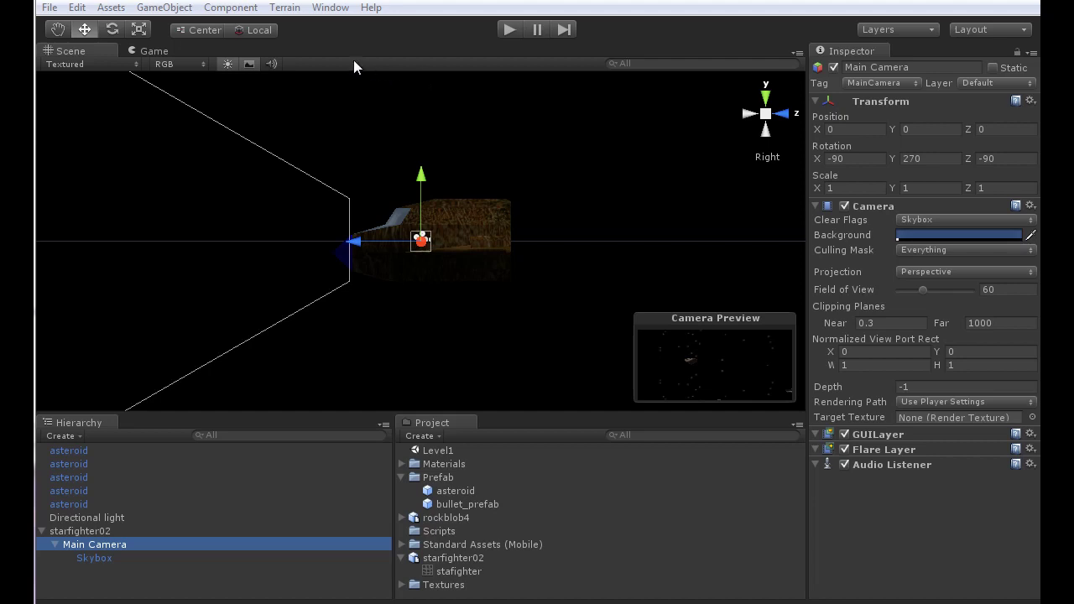
Step: Open and close Build Settings, then select the SPACE-shooter texture in the Materials folder
click(51, 8)
click(89, 176)
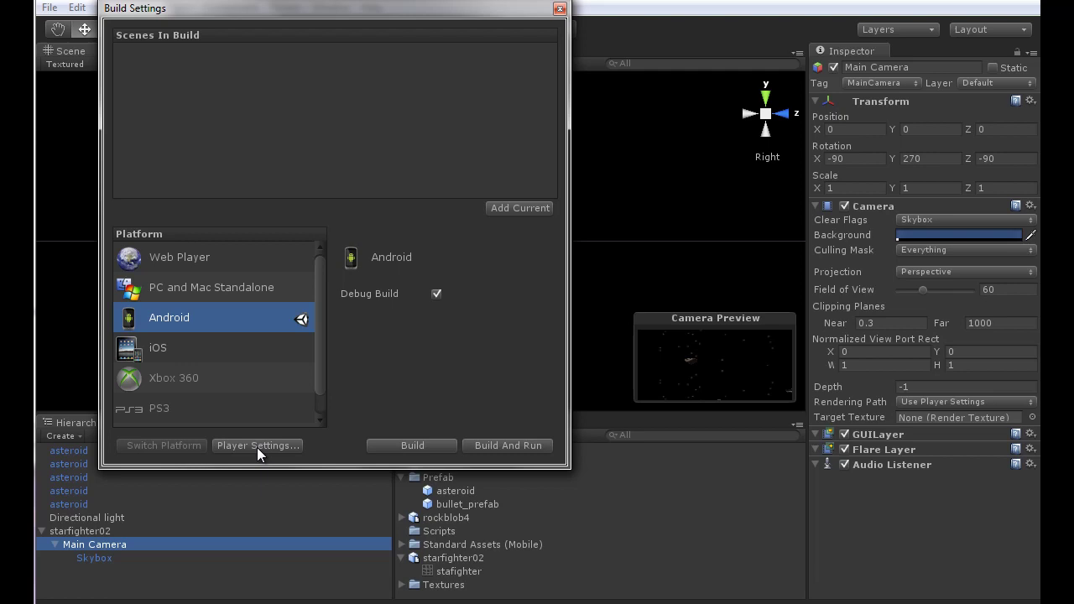
click(560, 8)
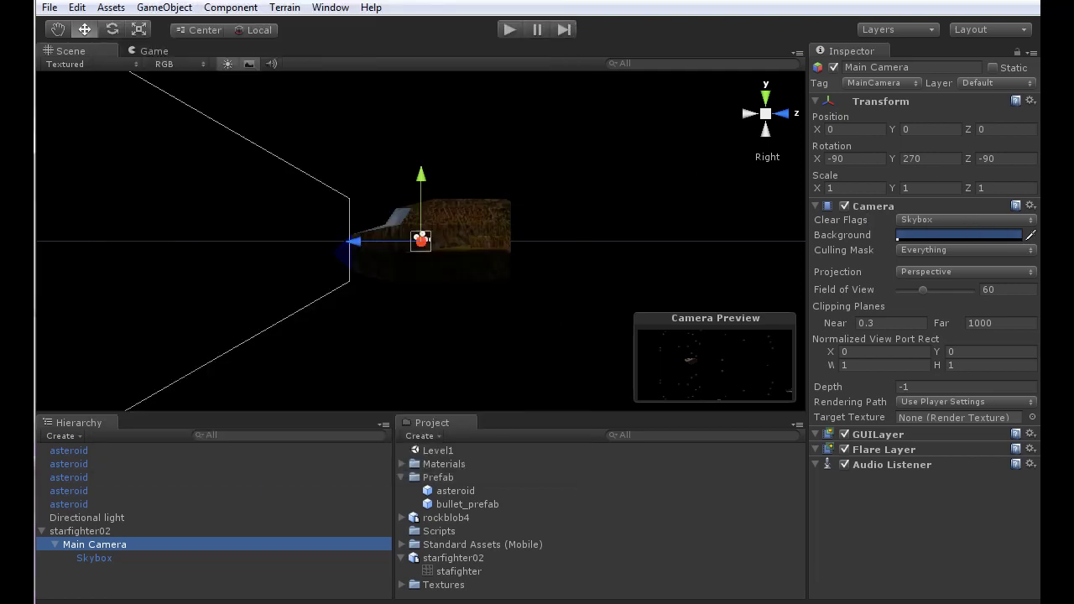
drag(906, 293, 552, 463)
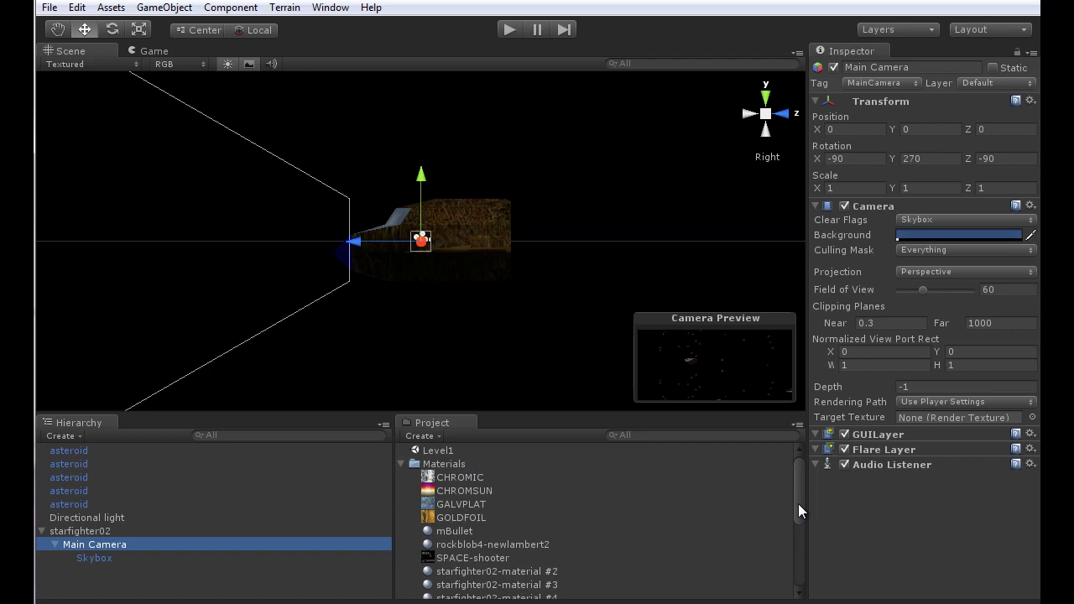
drag(798, 504, 744, 534)
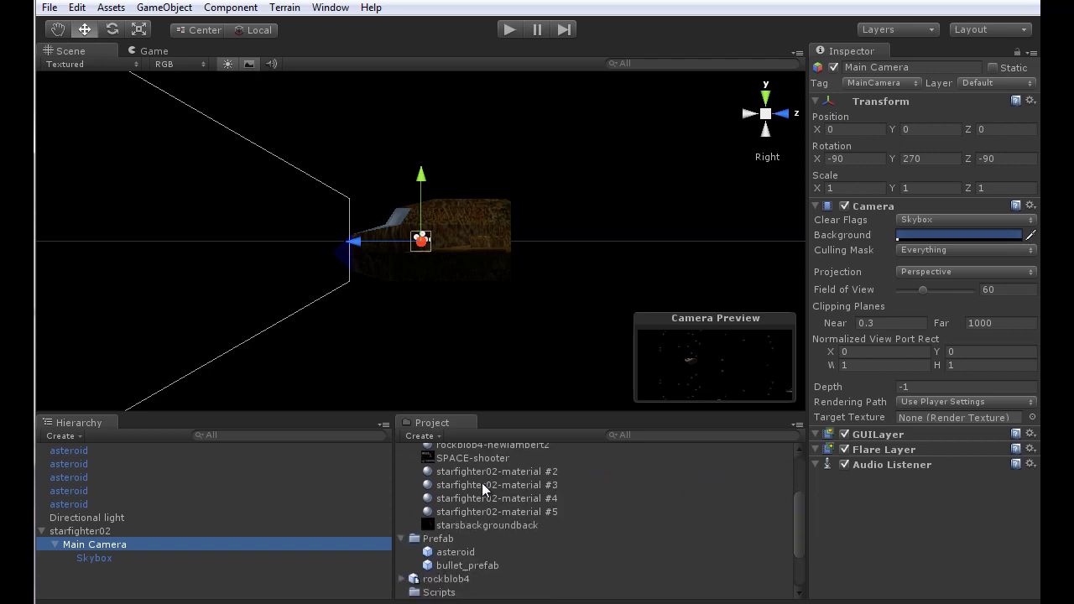
click(494, 460)
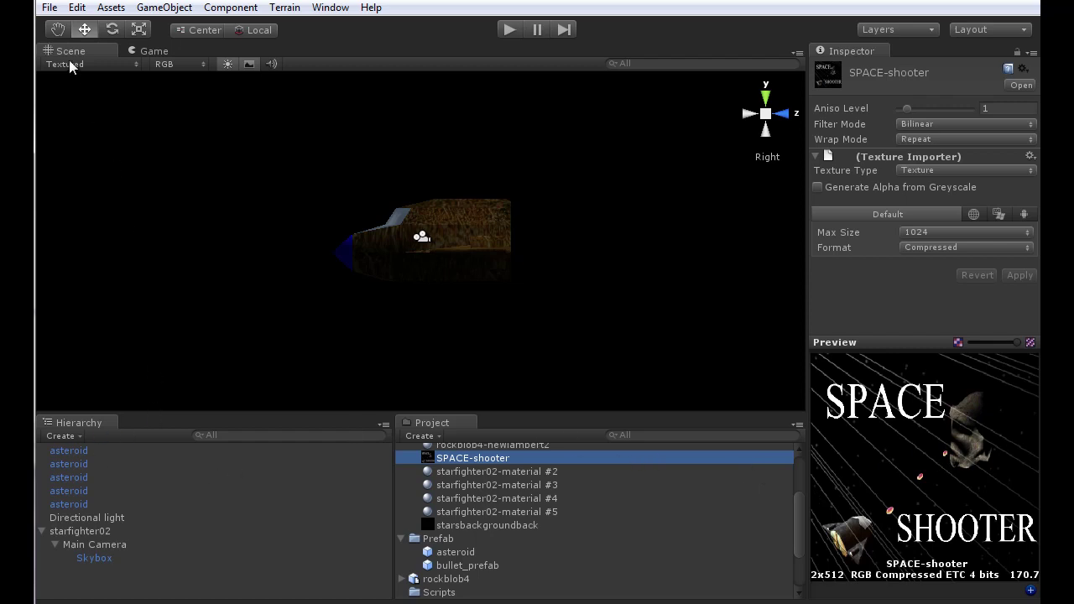
Step: In Android Player Settings, assign the SPACE-shooter texture as the Mobile Splash Screen
click(49, 8)
click(84, 175)
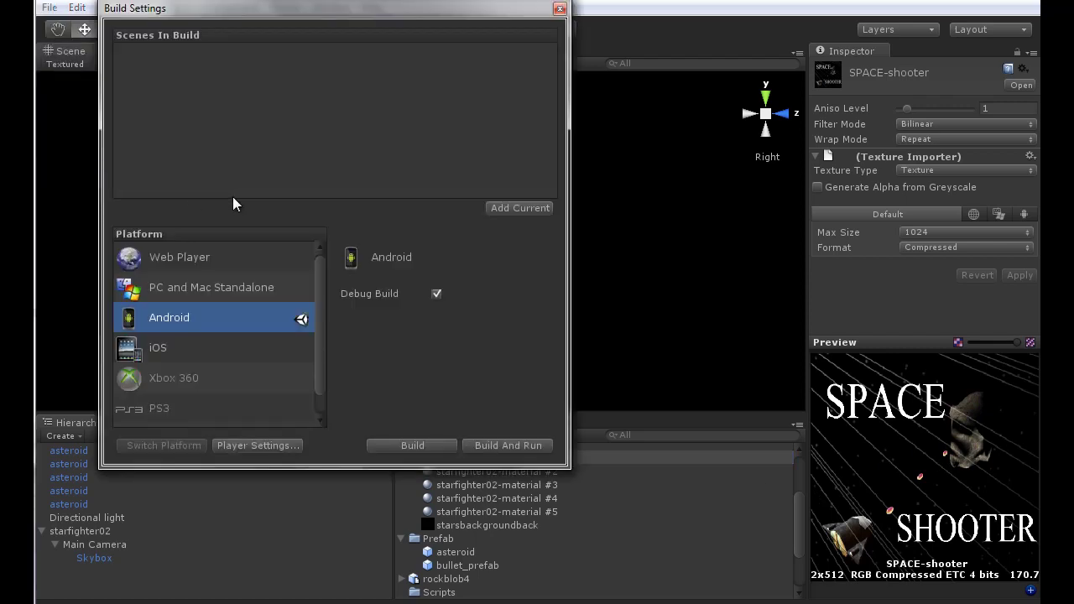
click(273, 449)
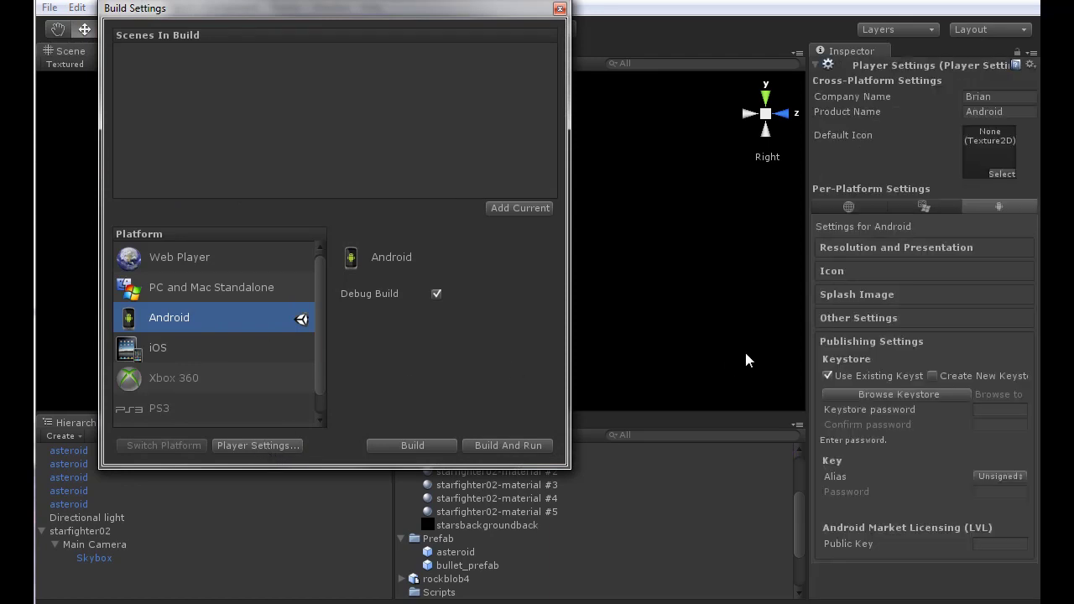
click(921, 246)
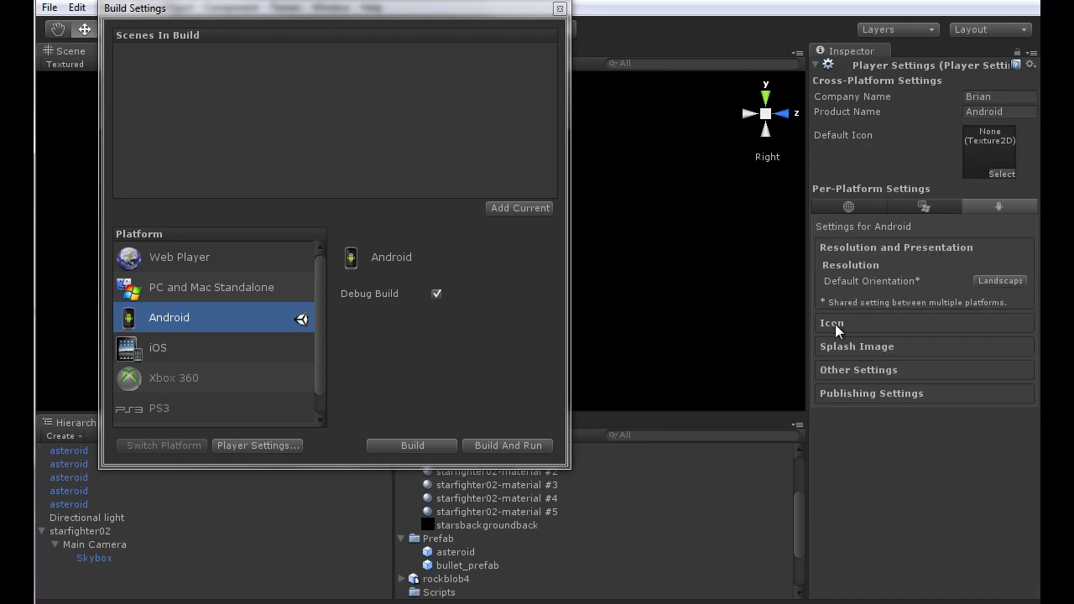
click(844, 346)
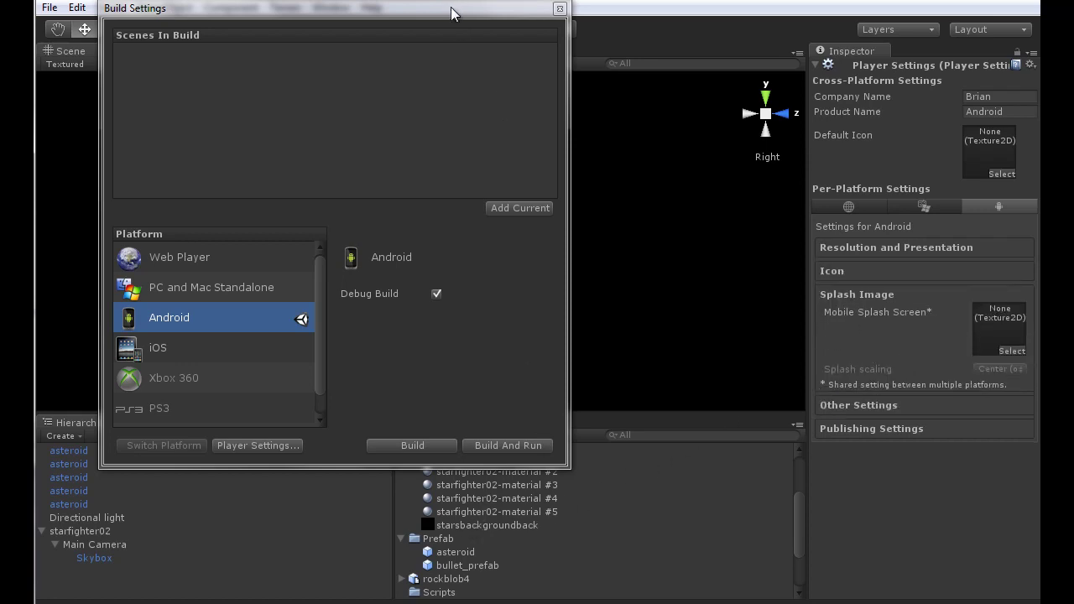
drag(454, 9, 450, 0)
drag(457, 460, 986, 339)
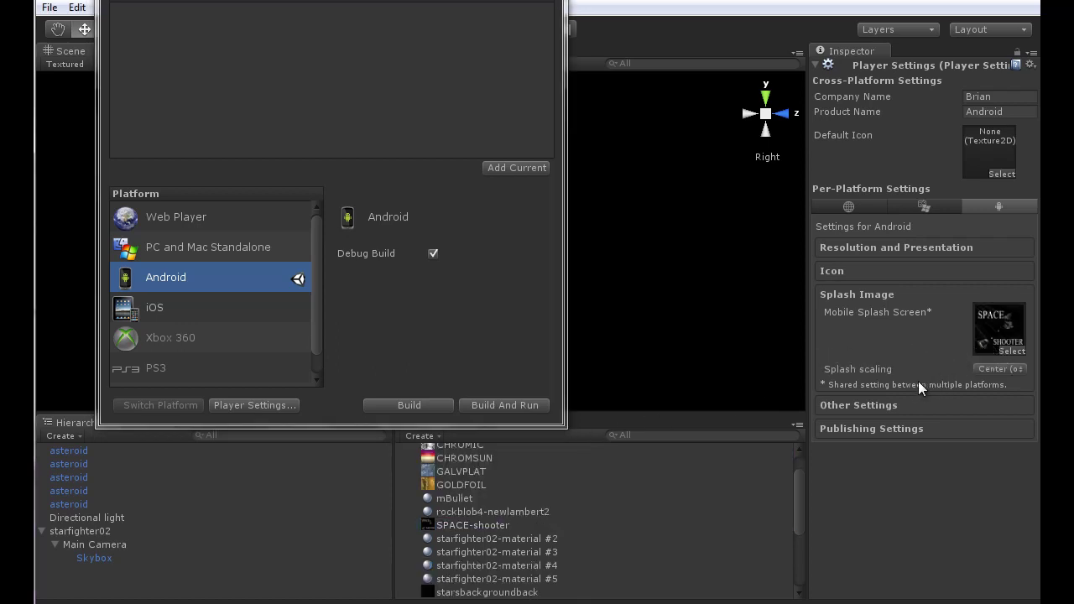
drag(474, 1, 479, 65)
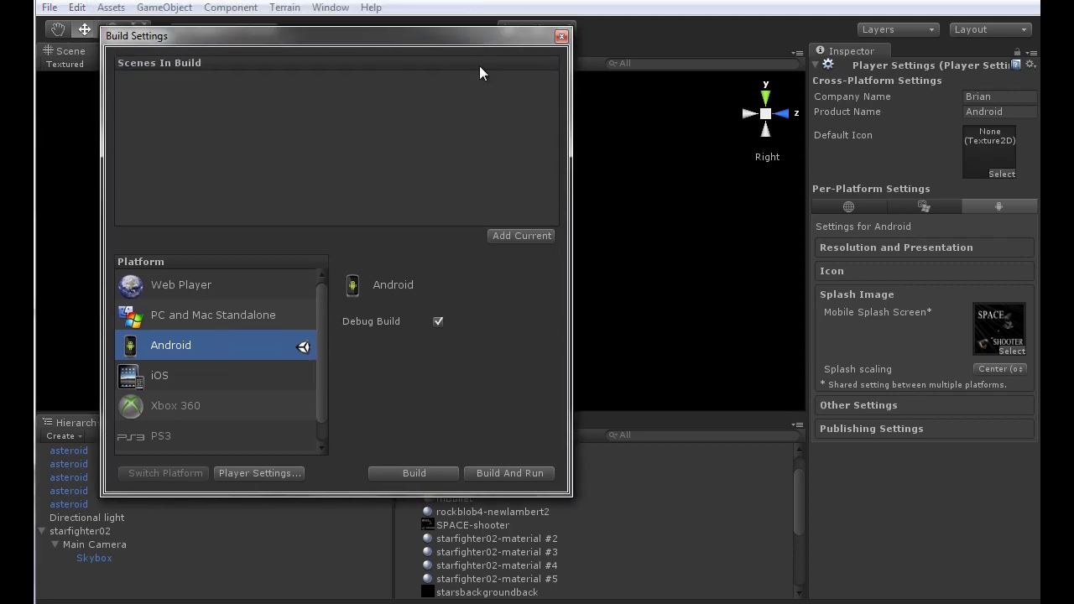
Step: Expand Android Other Settings to show the bundle identifier, version 1.0 and version code 1
click(877, 406)
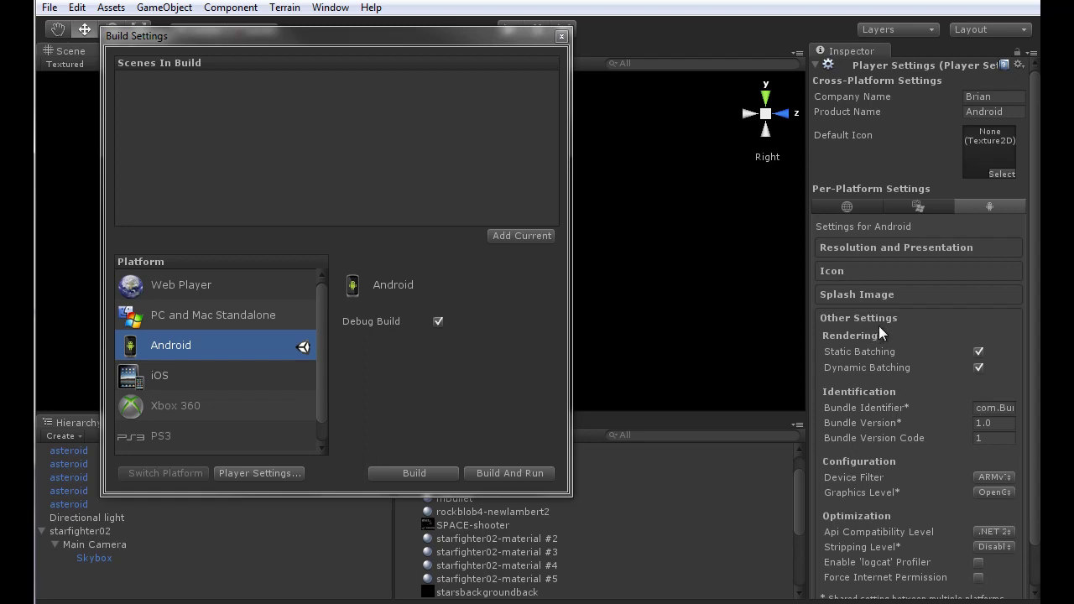
scroll(937, 388, down, 2)
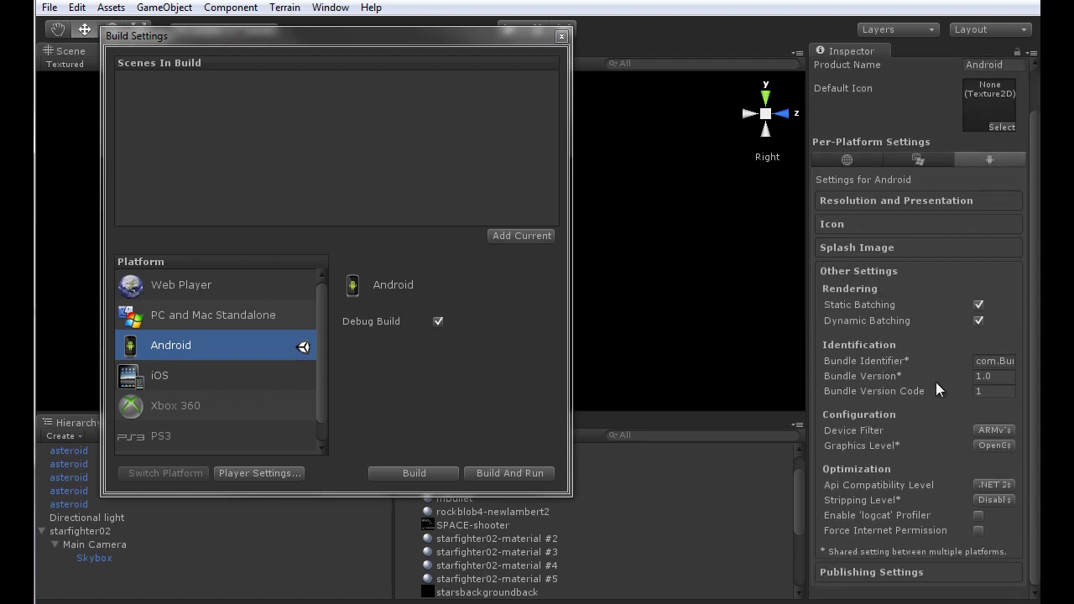
Step: In Publishing Settings, enable Create New Keystore and enter the keystore password
click(894, 572)
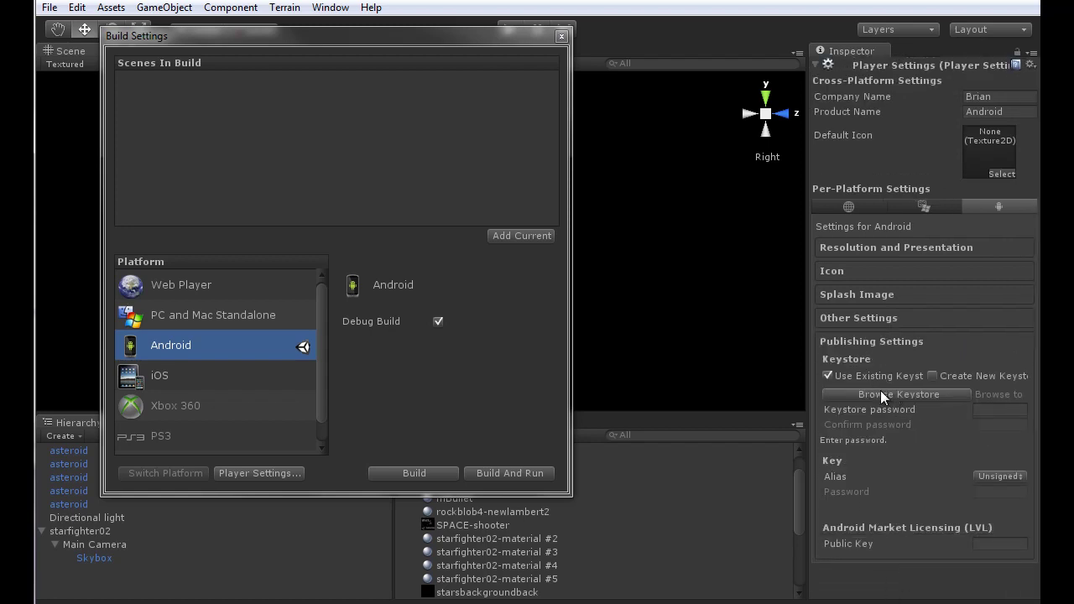
click(931, 375)
click(990, 409)
text(********)
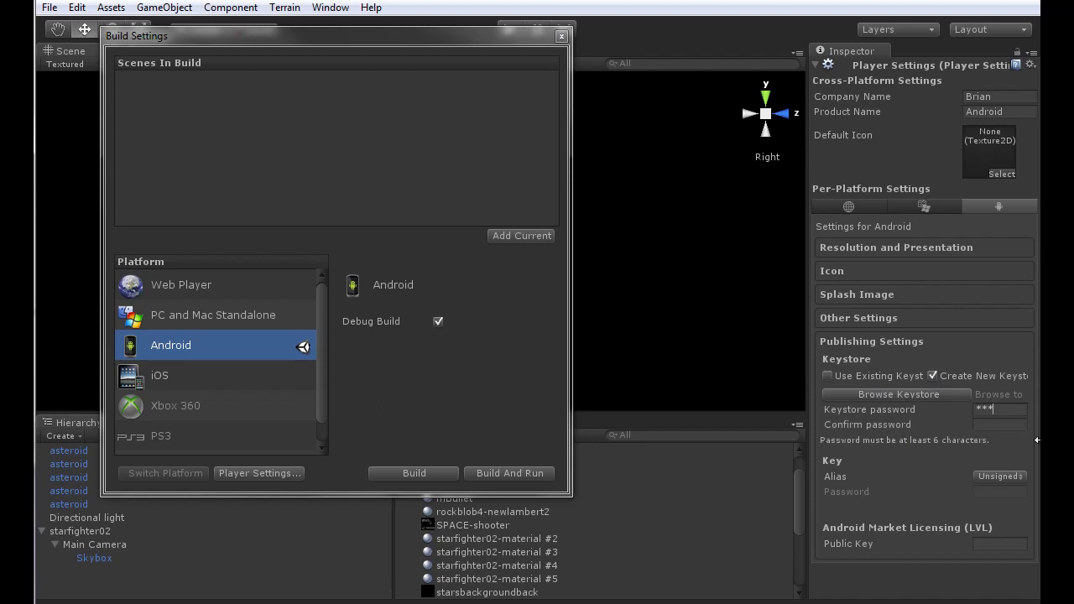
text(********)
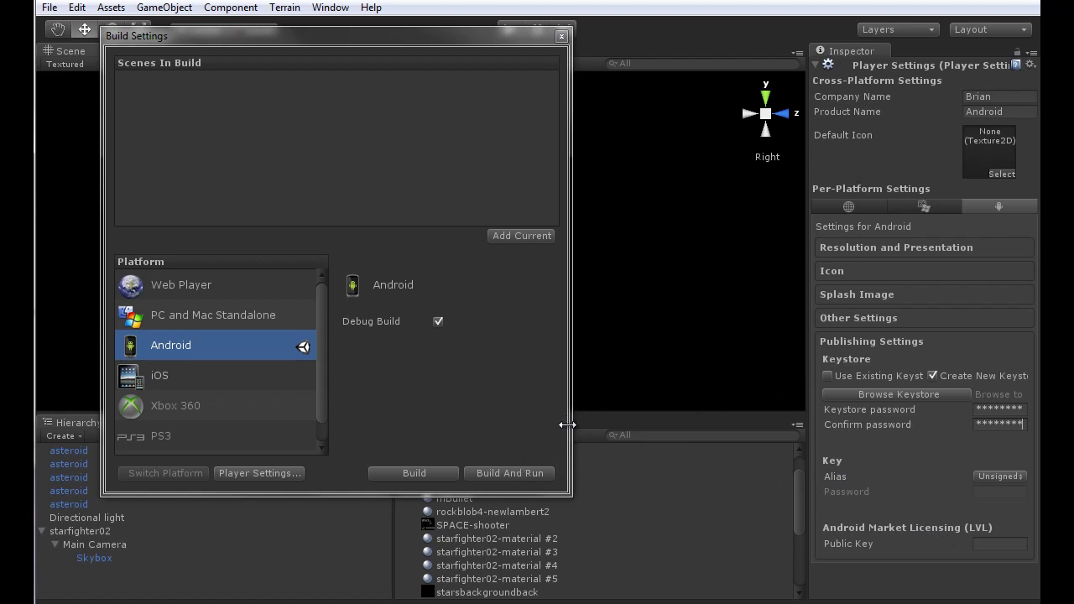
Step: Build and run for Android as SpaceShooter.apk, replacing the existing file
click(520, 473)
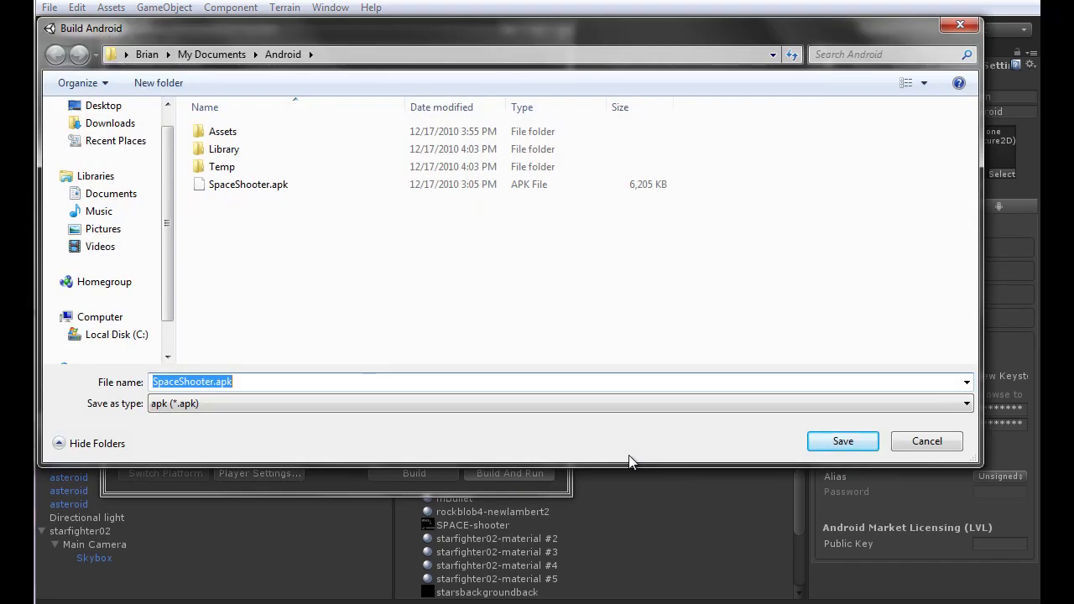
click(842, 442)
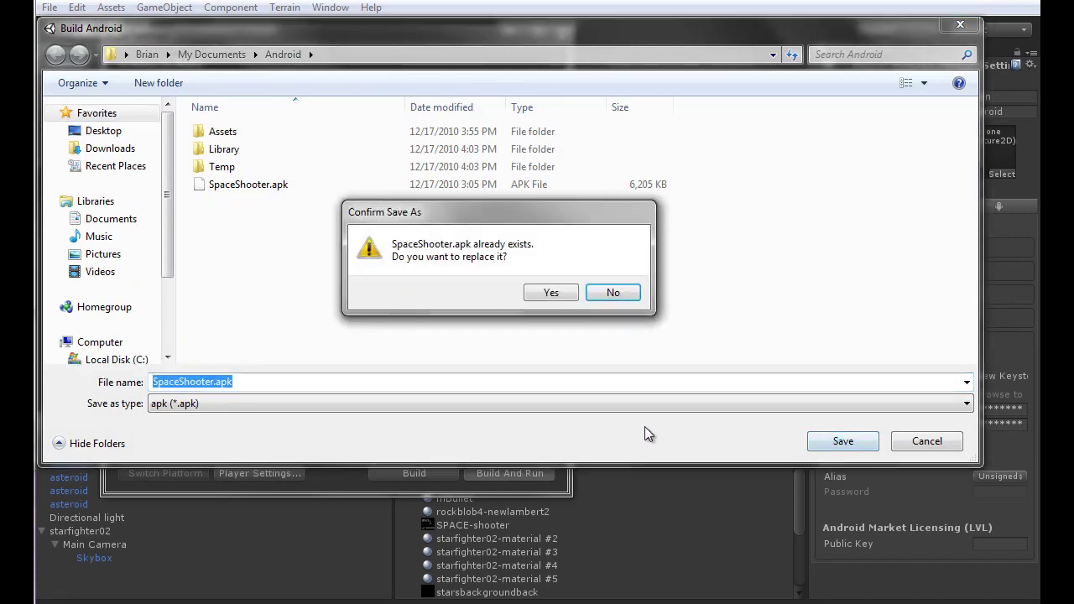
click(551, 292)
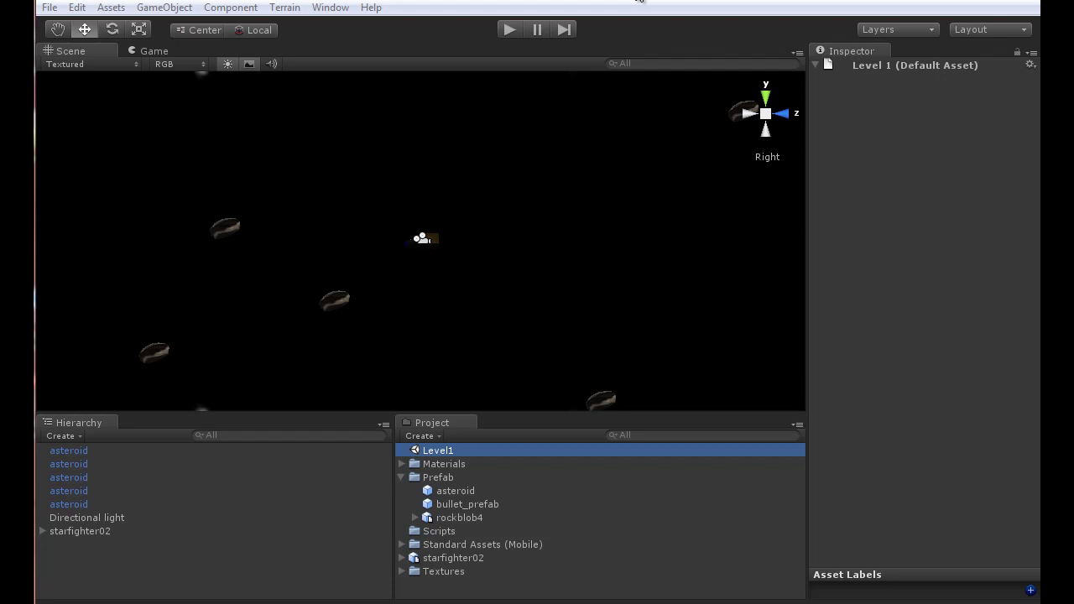
Step: Import ConstrainMotion.js and MissileLauncher.js from _Scripts into the Scripts folder
click(436, 533)
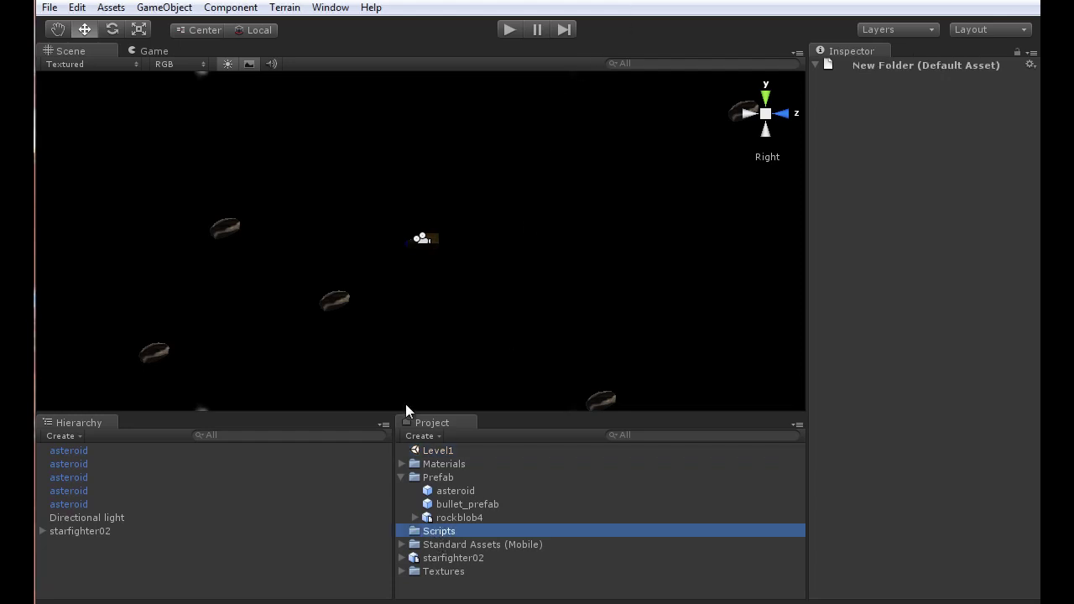
click(111, 8)
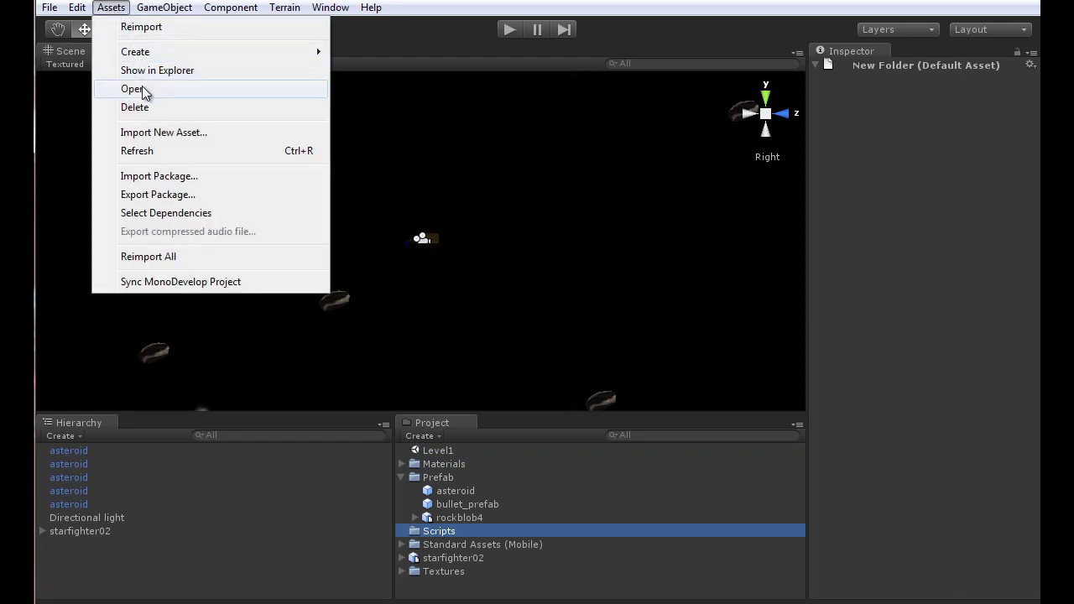
click(168, 132)
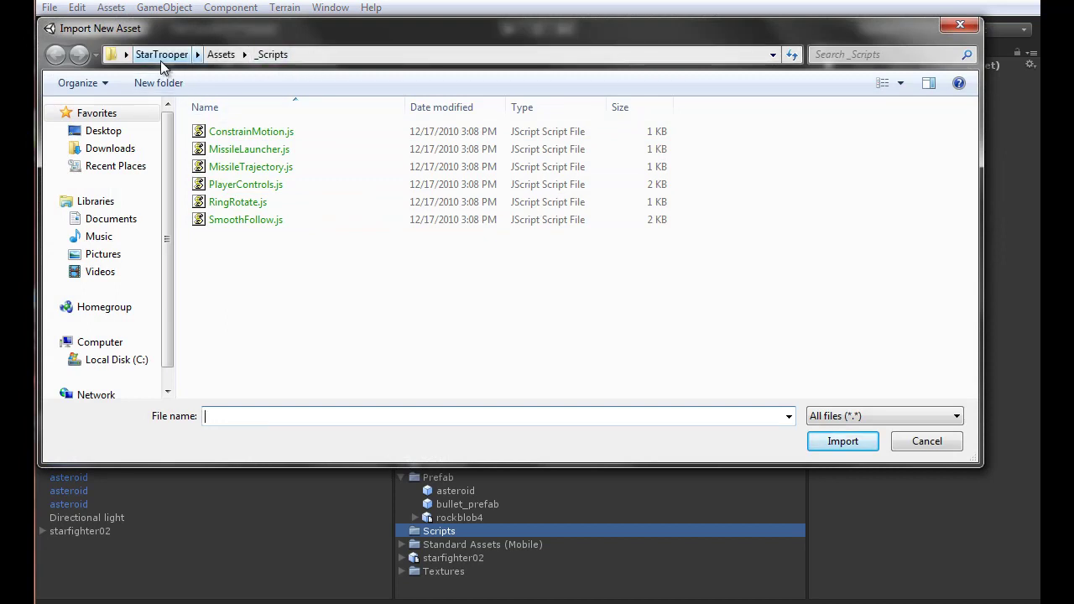
click(240, 135)
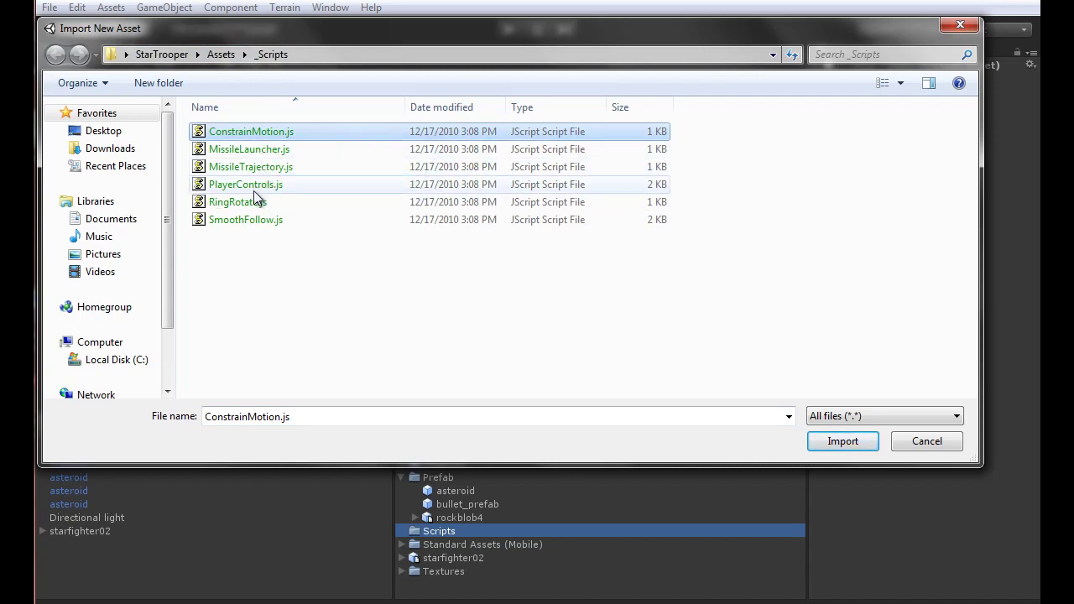
click(816, 438)
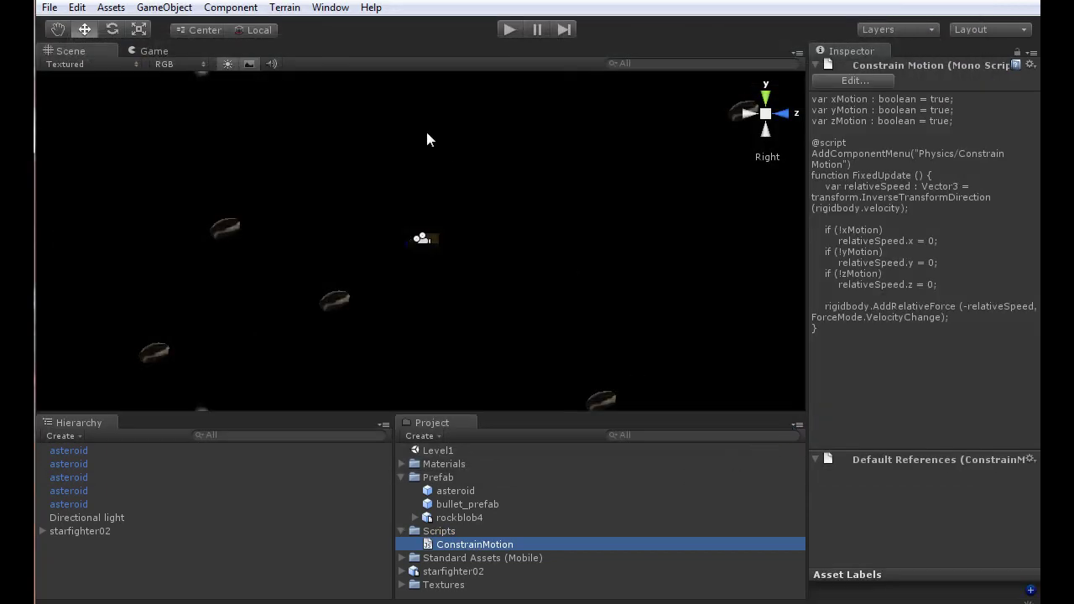
click(113, 8)
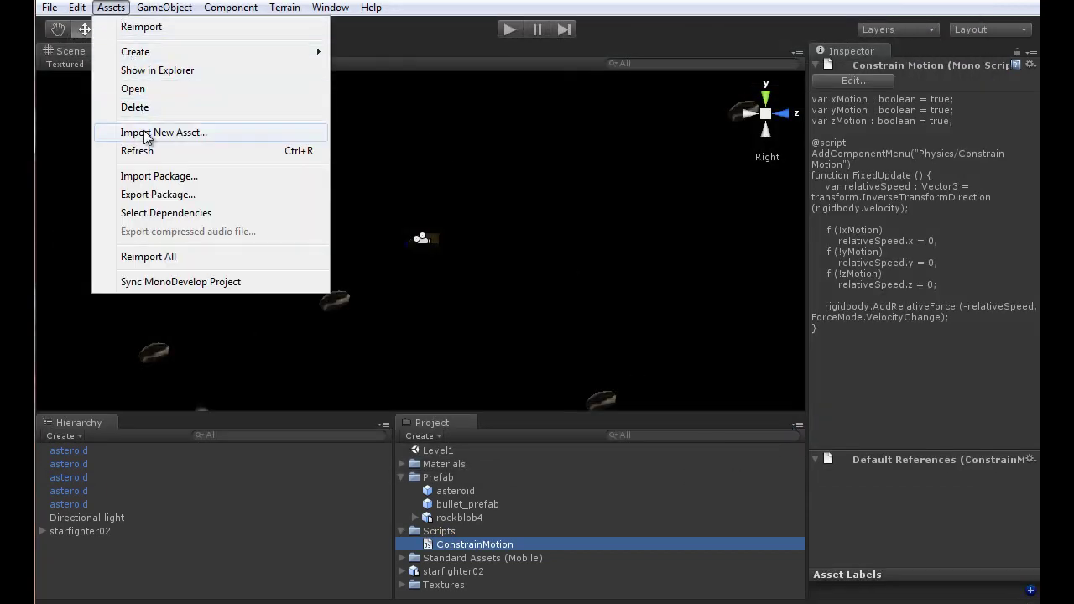
click(147, 135)
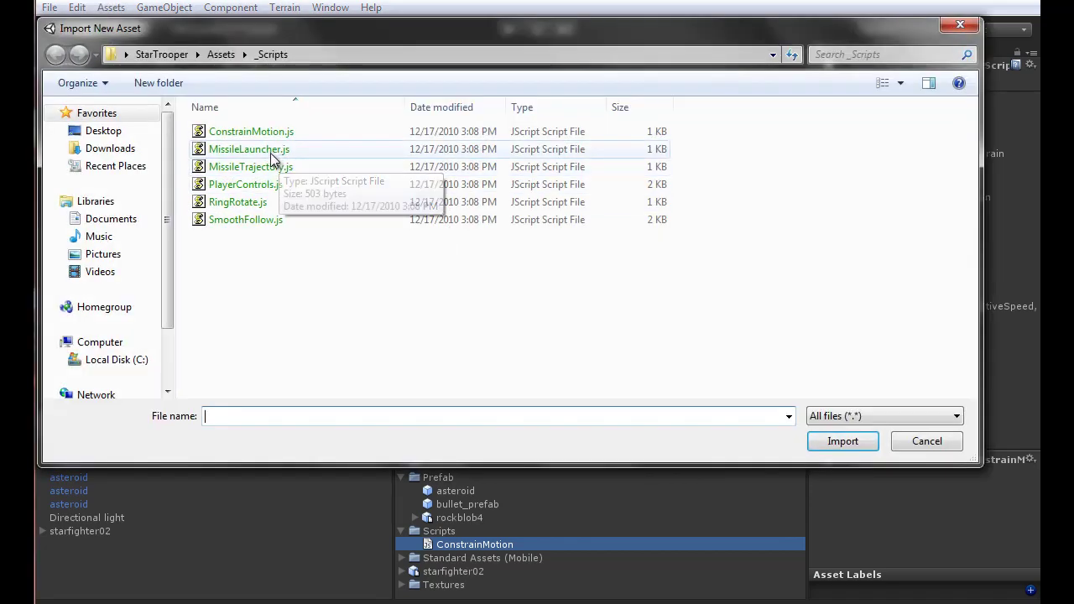
click(251, 149)
click(842, 441)
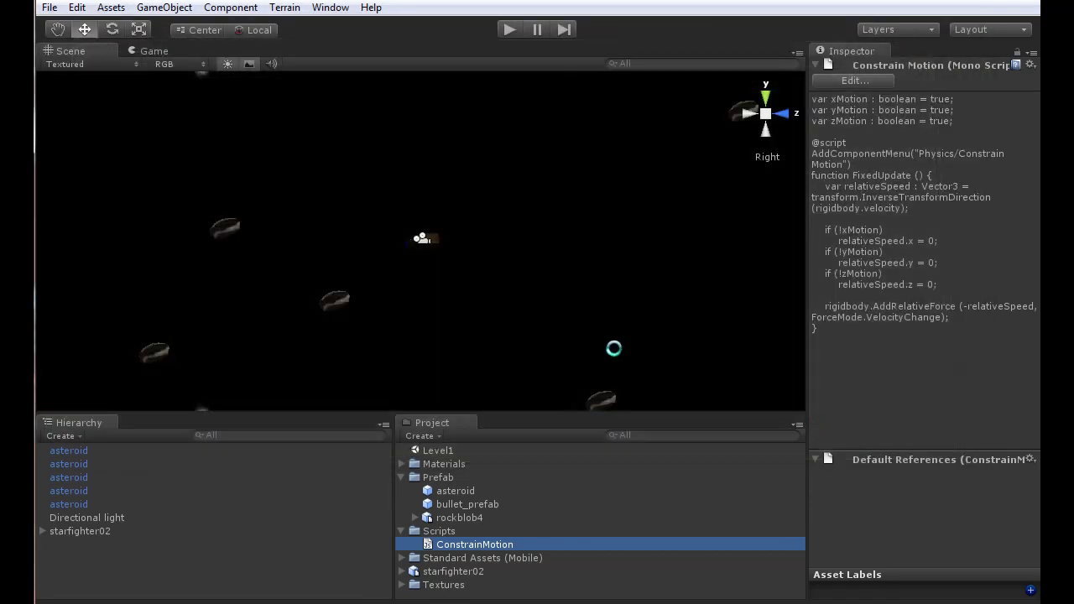
Step: Import MissileTrajectory.js and PlayerControls.js into the Scripts folder
click(111, 8)
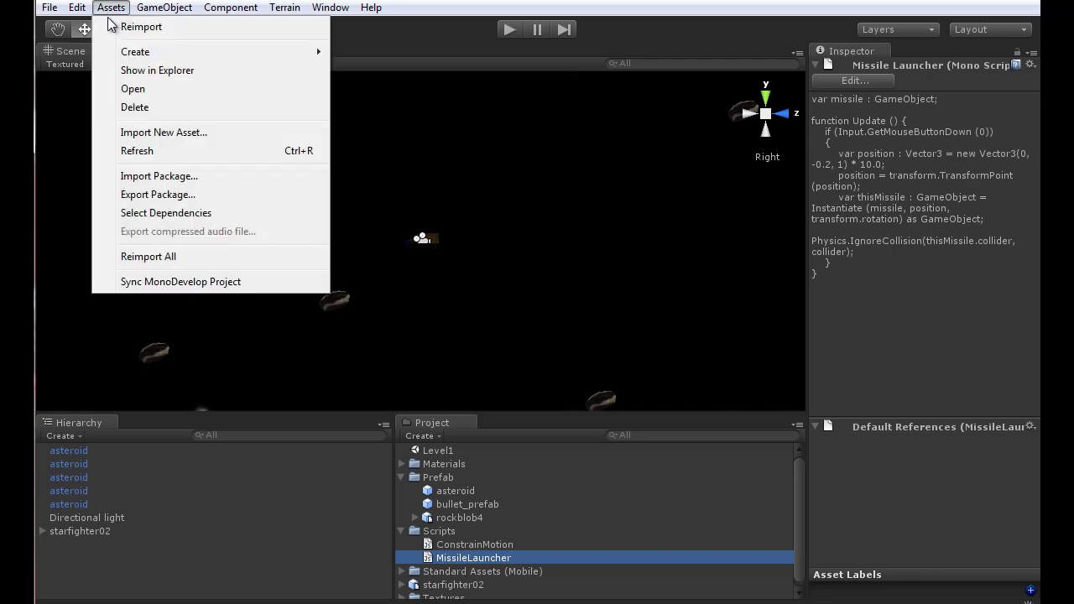
click(159, 134)
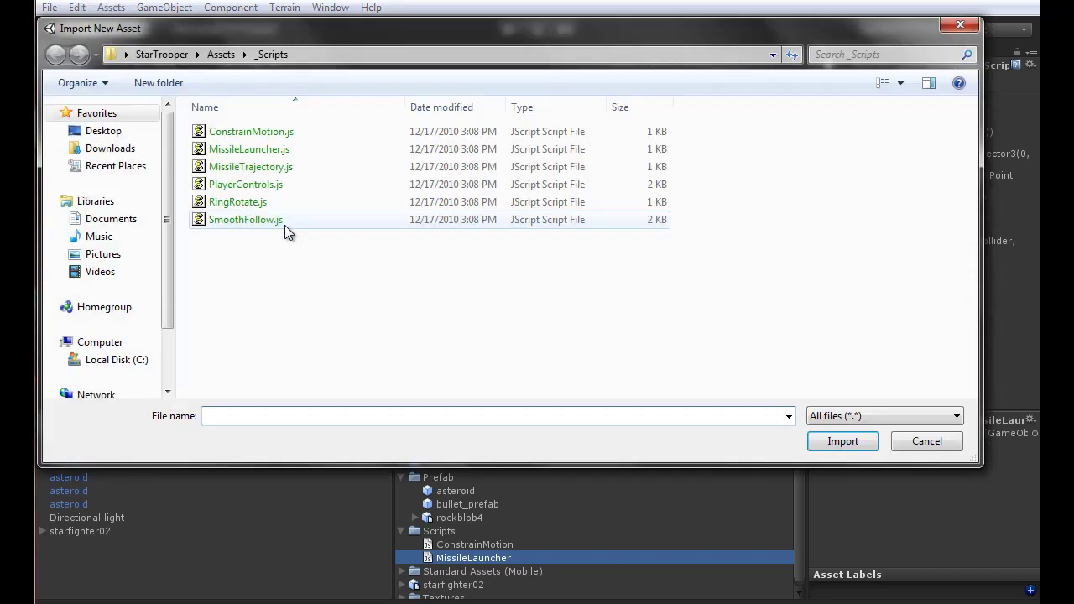
click(251, 167)
click(842, 440)
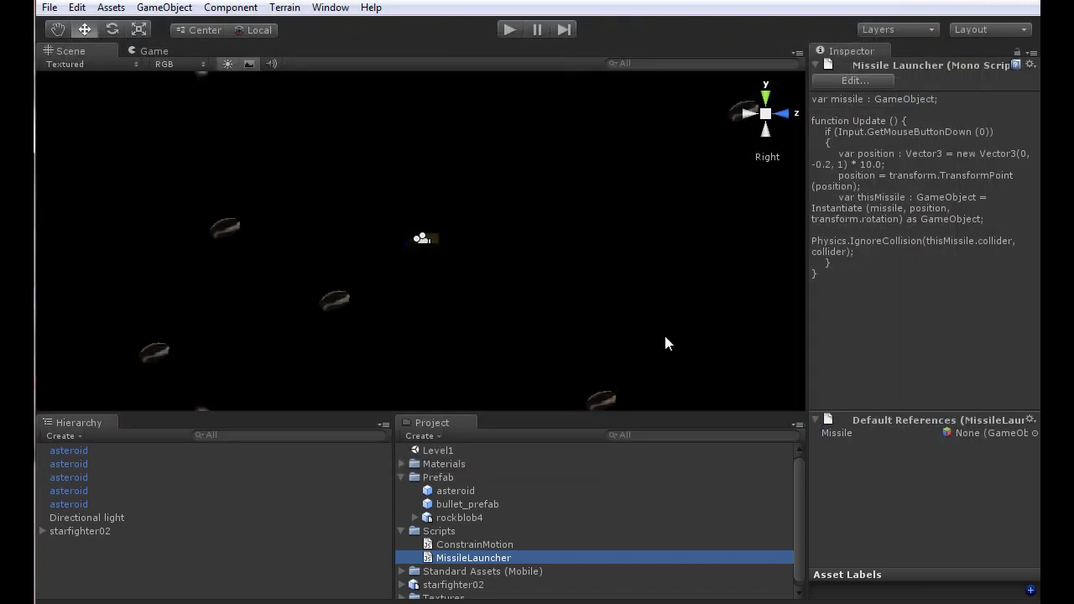
click(153, 9)
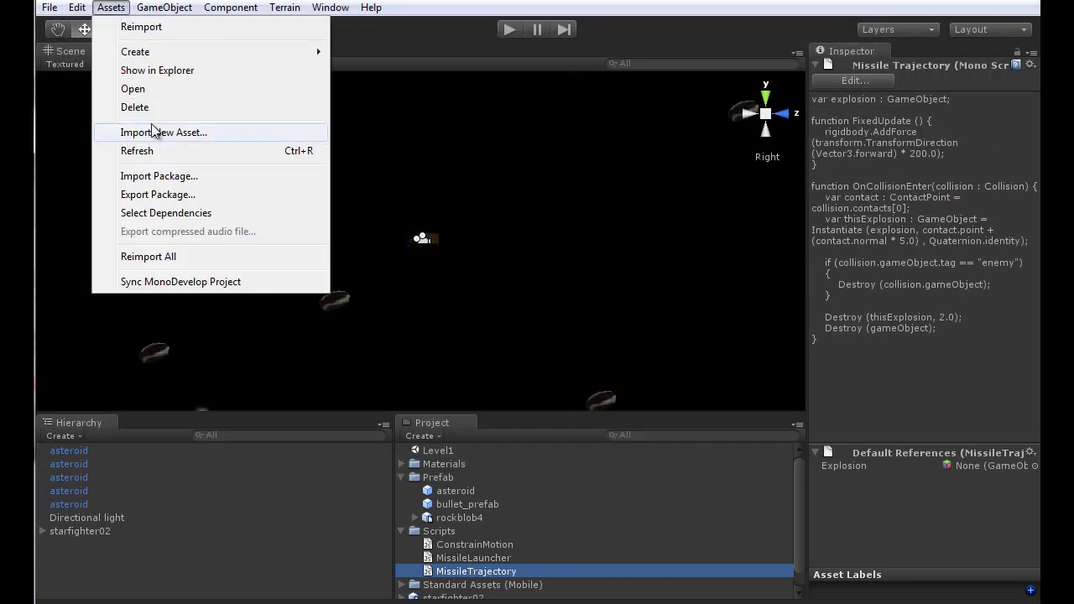
click(153, 133)
click(230, 182)
click(842, 440)
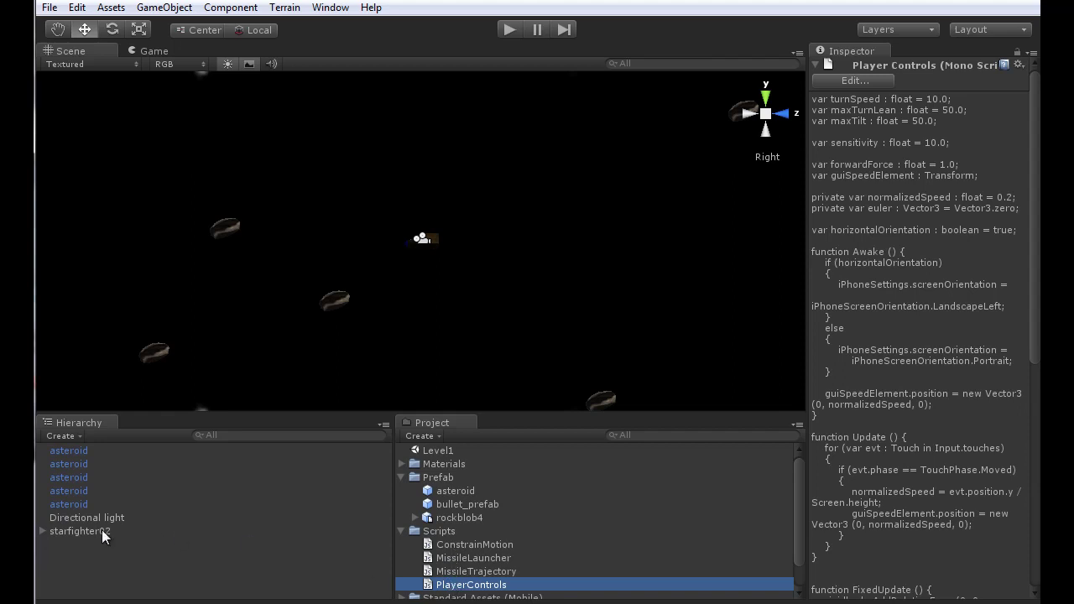
Step: Add the PlayerControls and MissileLauncher scripts to starfighter02 and set its Turn Speed to 1
drag(448, 590, 84, 531)
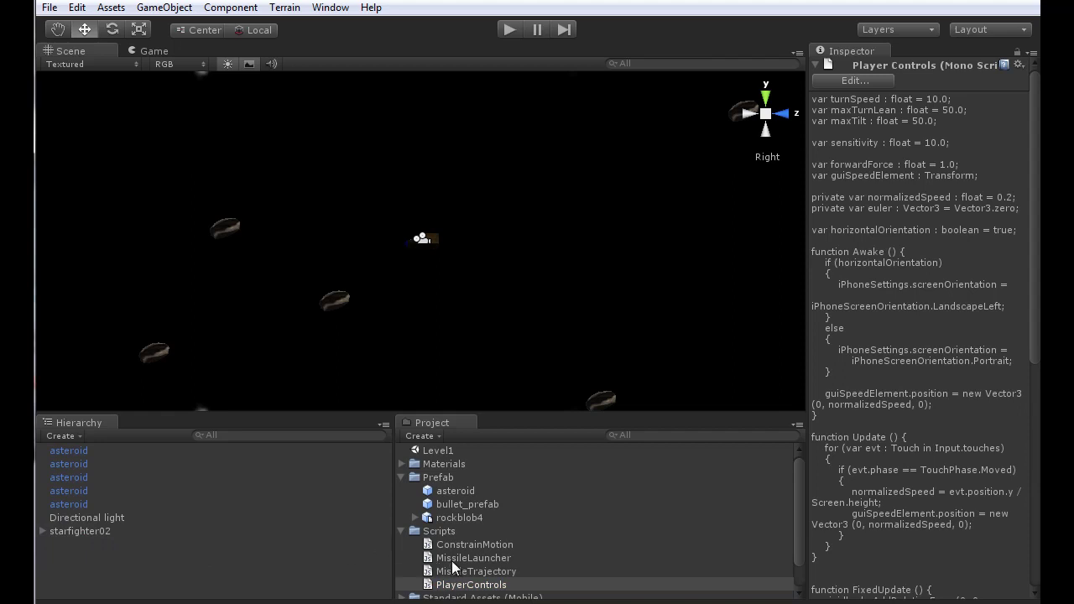
drag(453, 559, 93, 533)
click(77, 533)
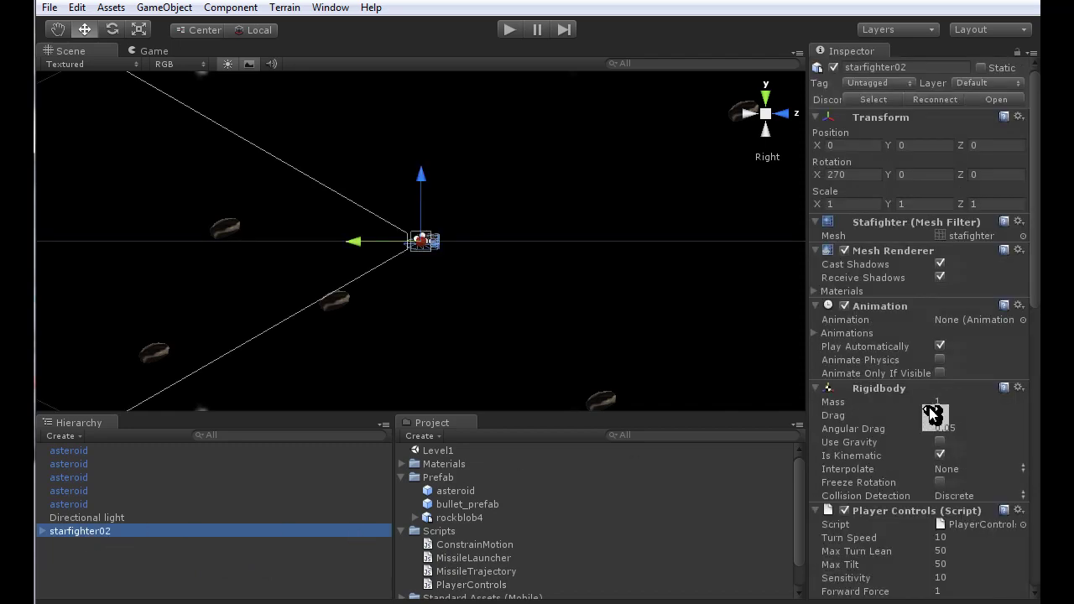
scroll(931, 411, down, 6)
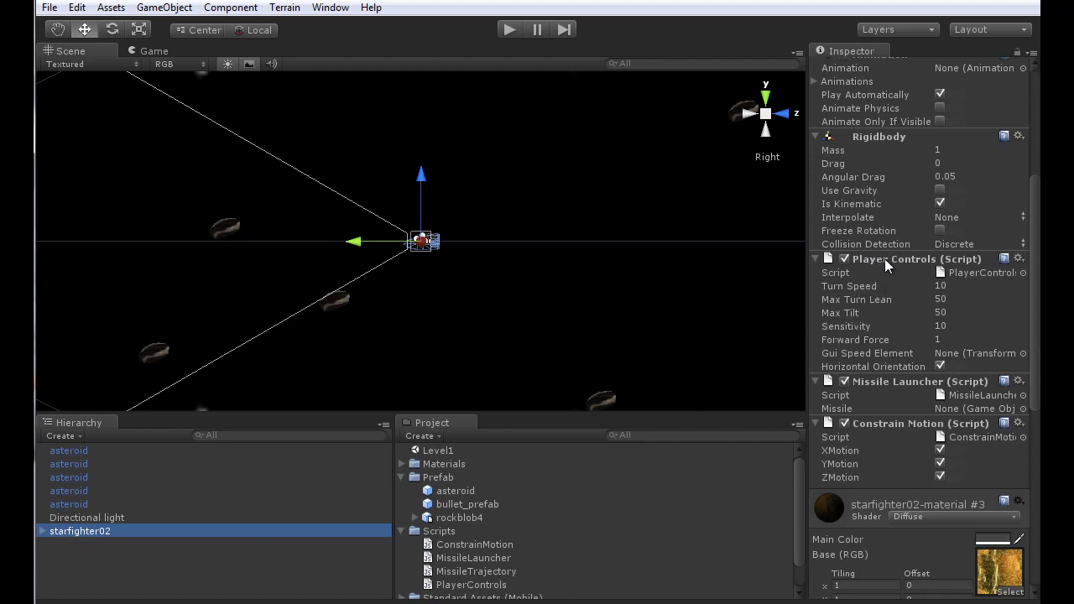
click(940, 286)
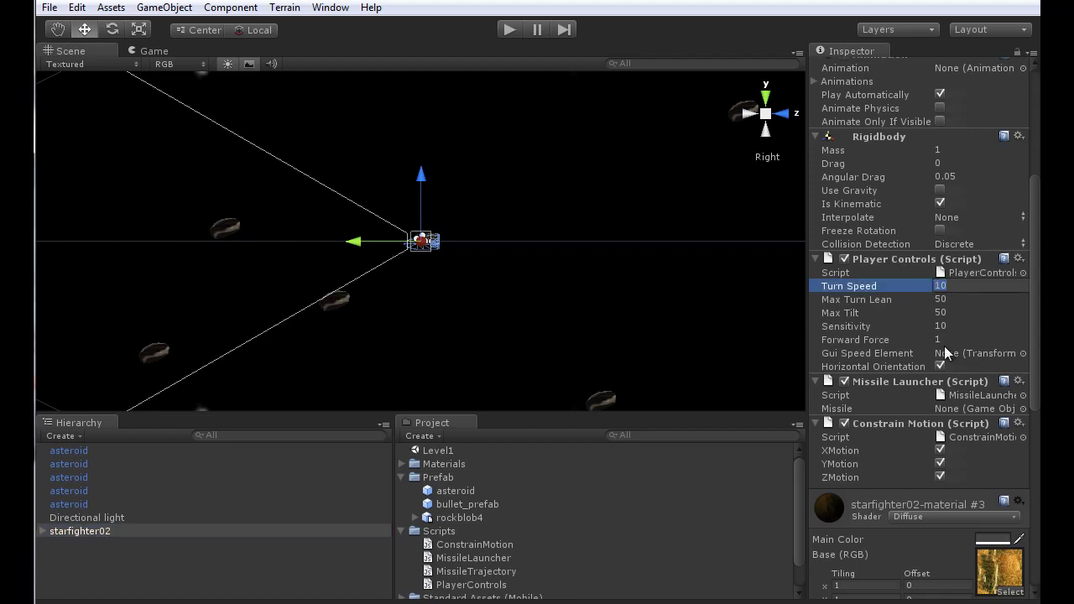
text(1)
Step: Put bullet_prefab into the Missile slot of starfighter02's Missile Launcher component
click(453, 508)
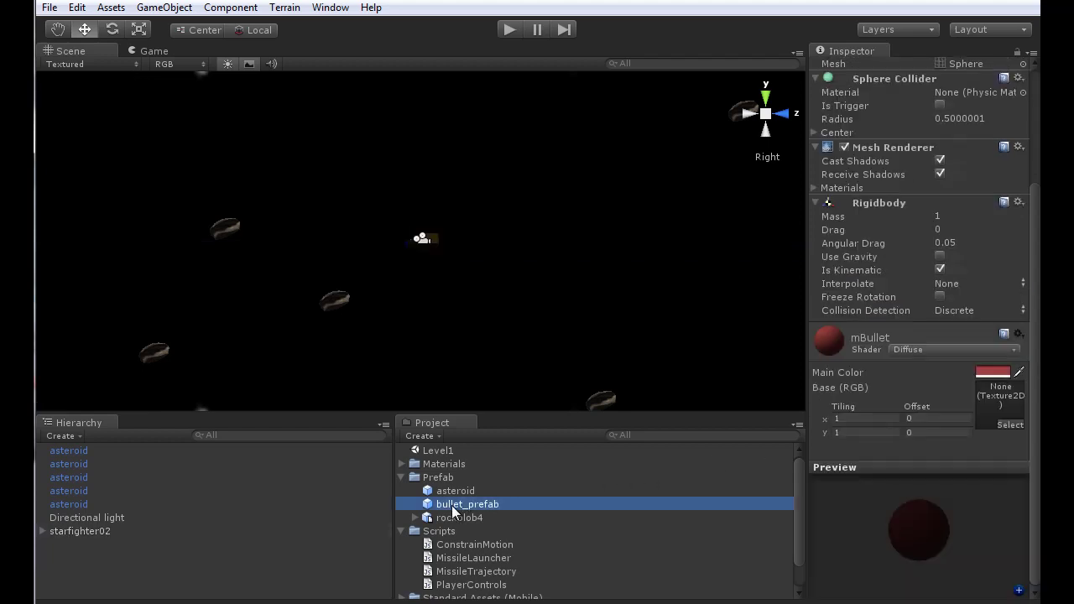
click(84, 531)
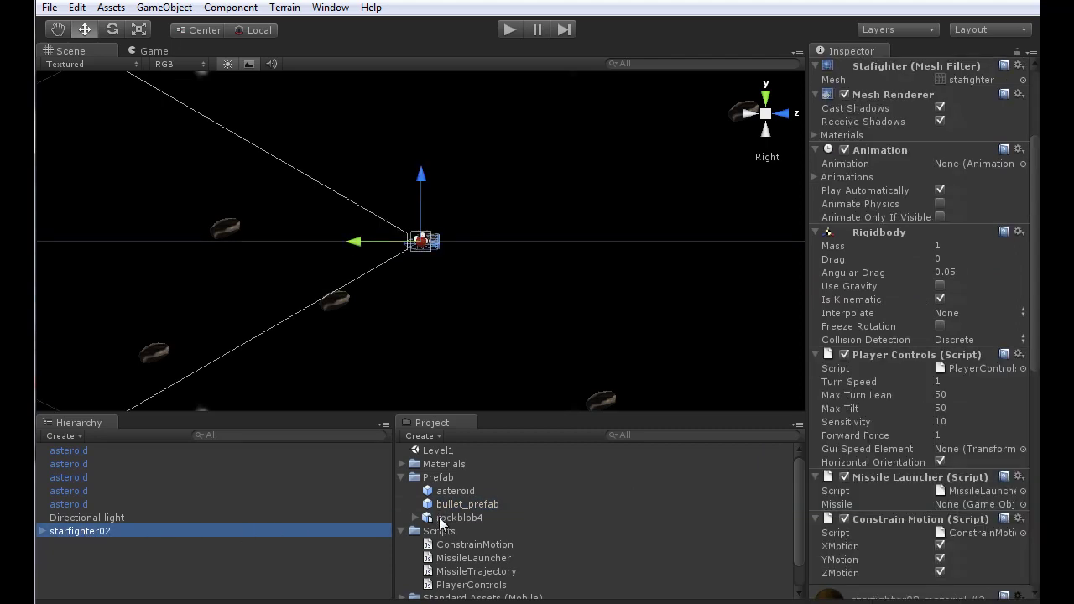
drag(443, 504, 955, 283)
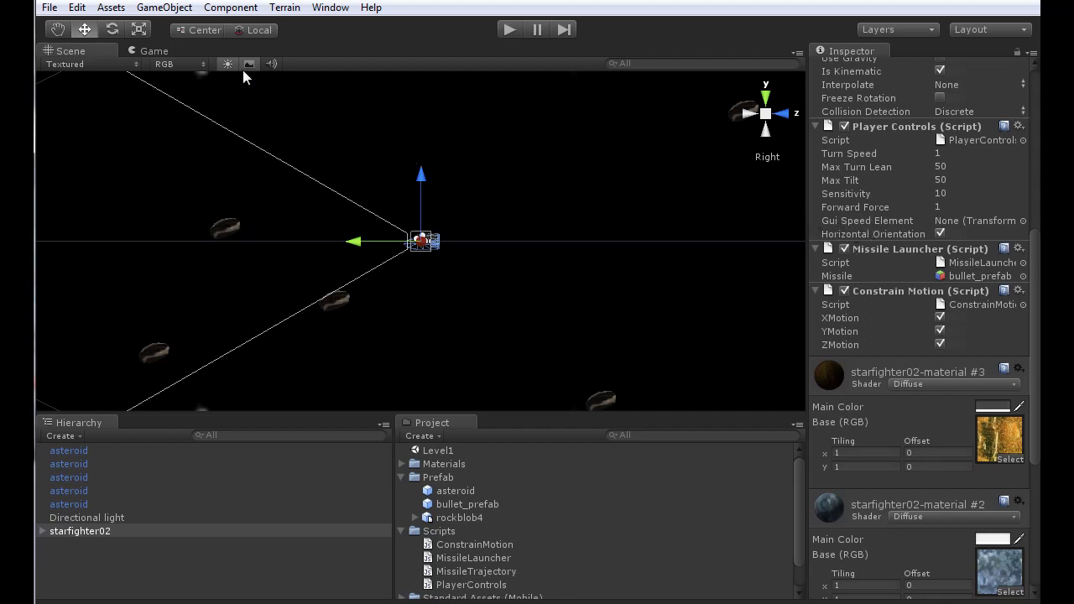
Step: Create an empty speed object at Position Y 1 with X and Y scale 0
click(165, 8)
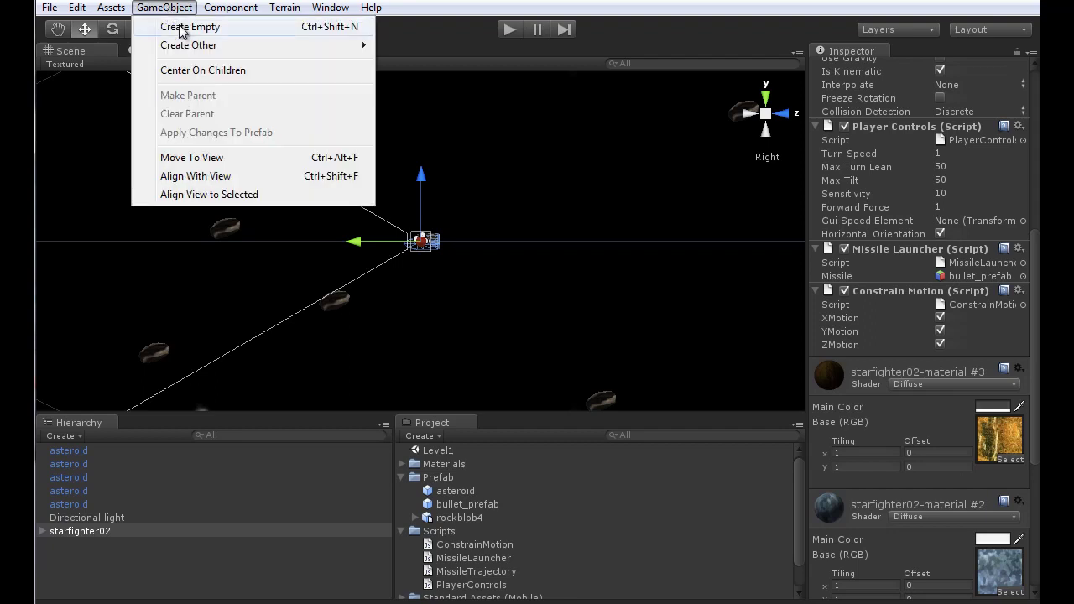
click(178, 26)
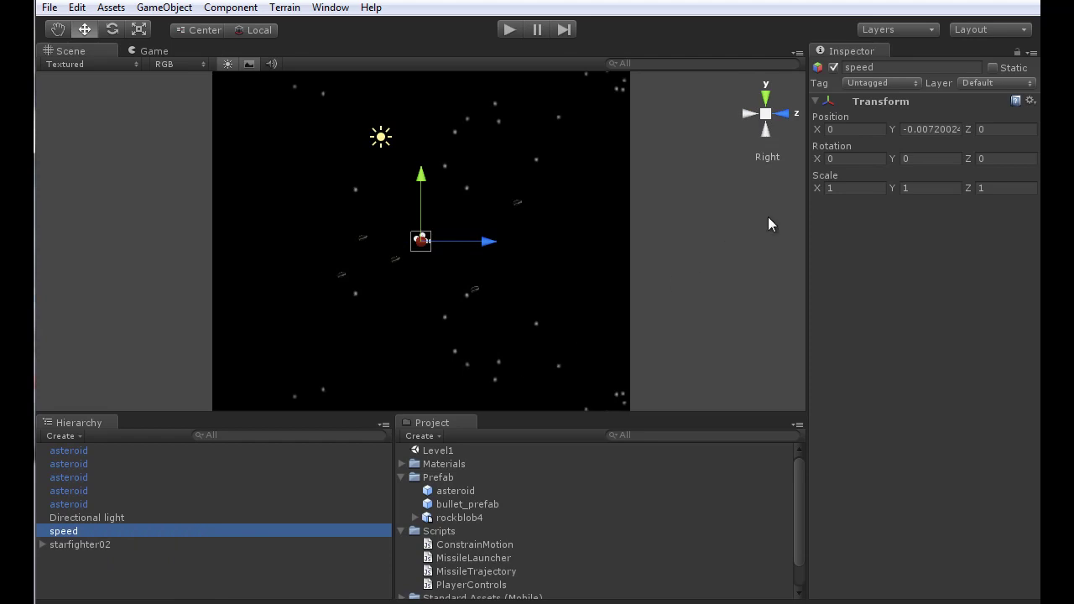
click(930, 130)
text(1)
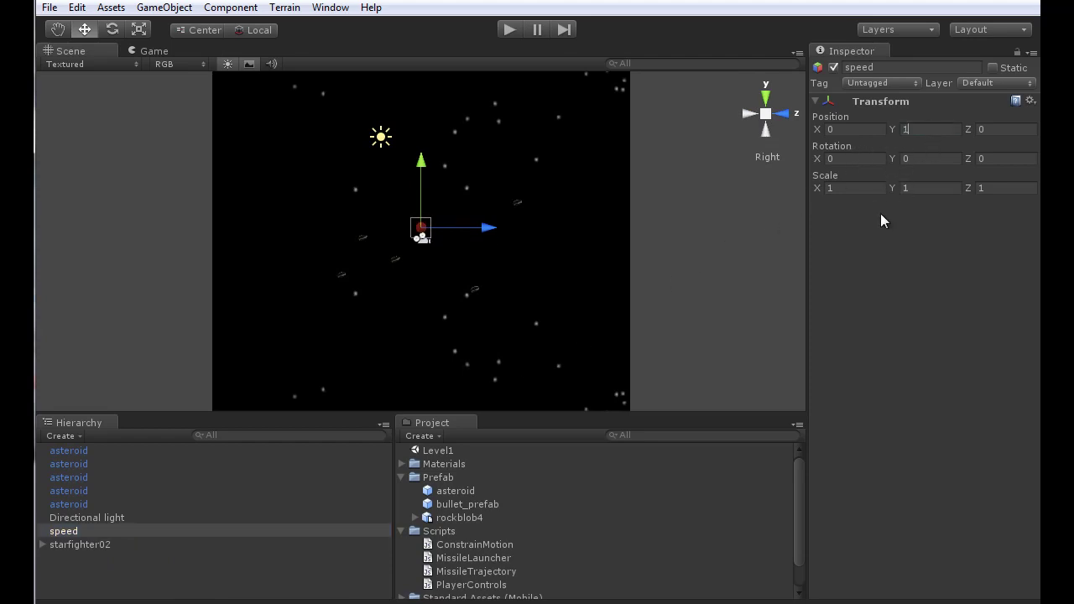
click(849, 188)
text(0)
click(896, 190)
text(0)
Step: Assign the speed object to starfighter02's Player Controls Gui Speed Element field
click(73, 545)
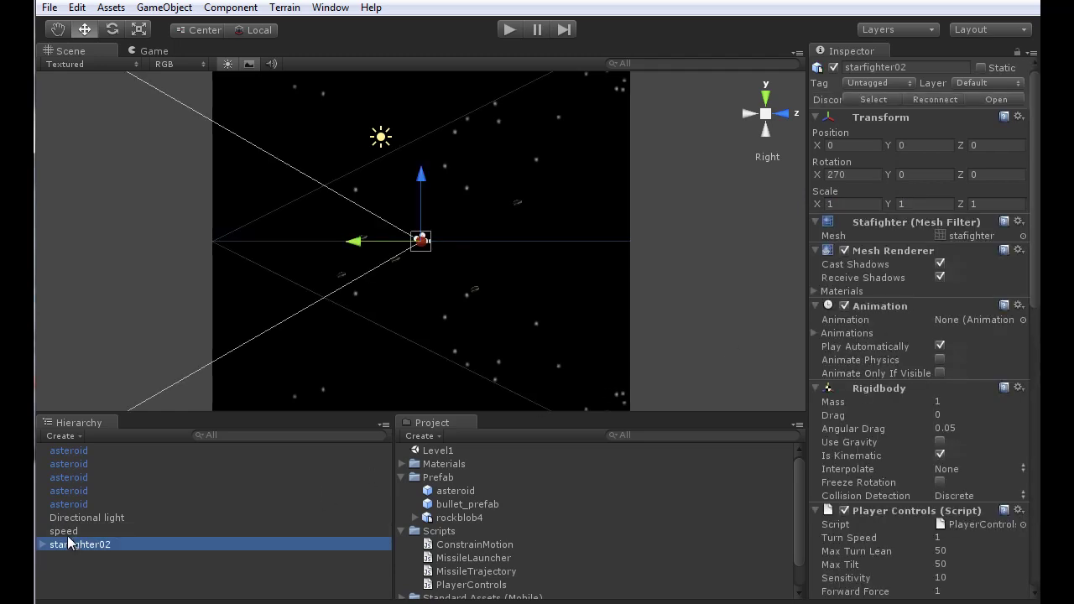
scroll(847, 451, down, 5)
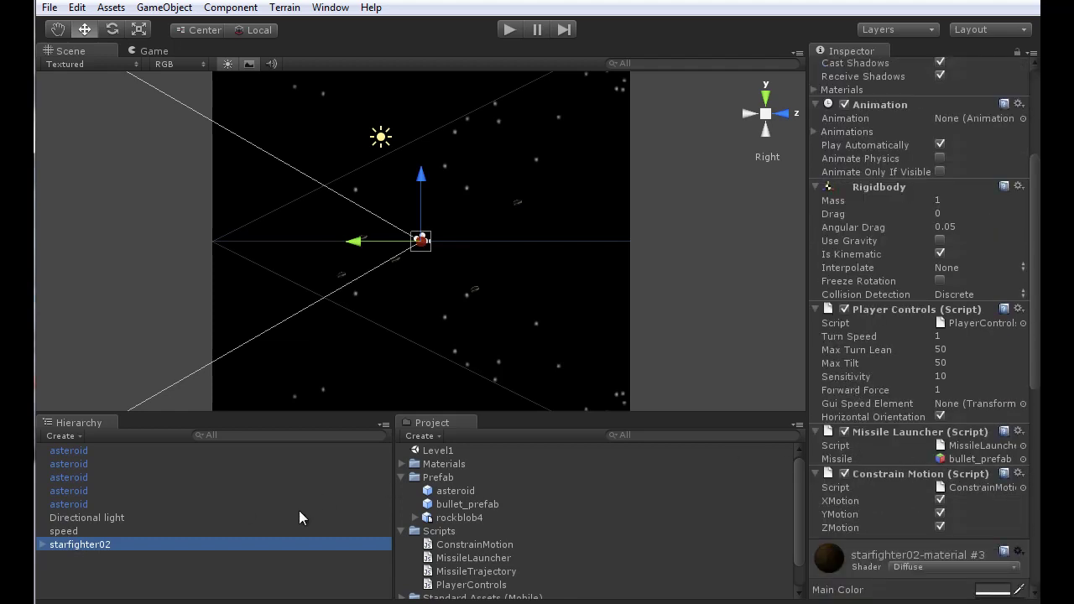
drag(73, 544, 946, 406)
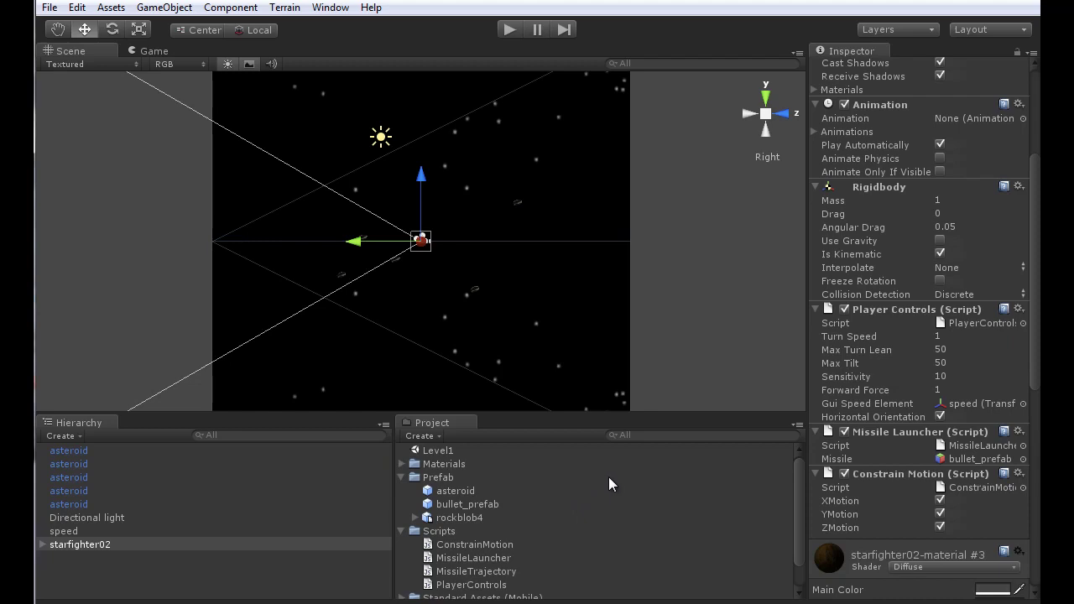
Step: Build and run the Android target from Build Settings, saving it as SpaceShooter.apk
click(48, 8)
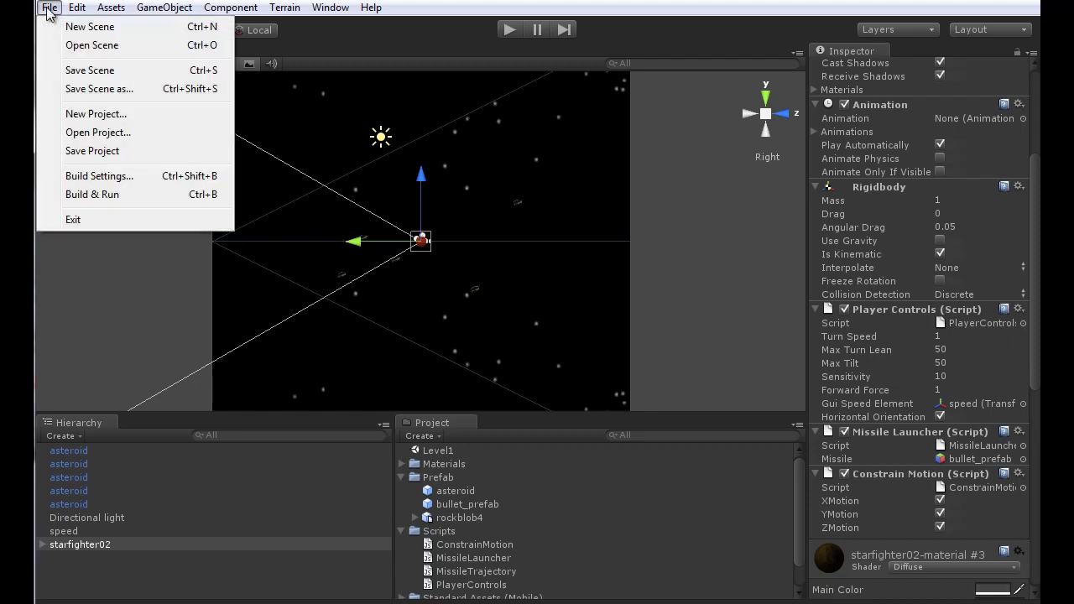
click(94, 178)
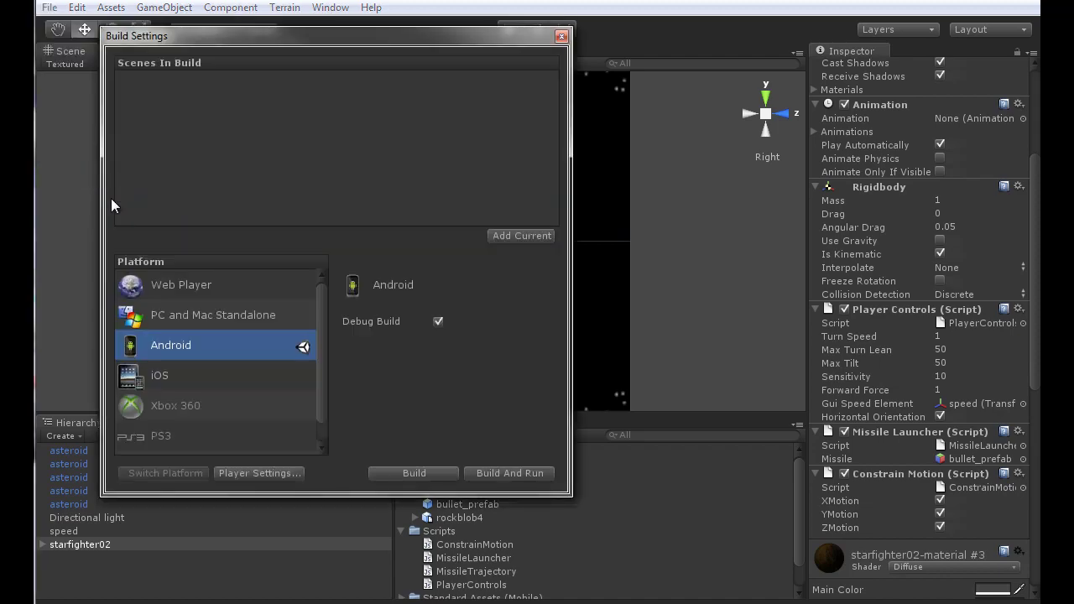
click(508, 473)
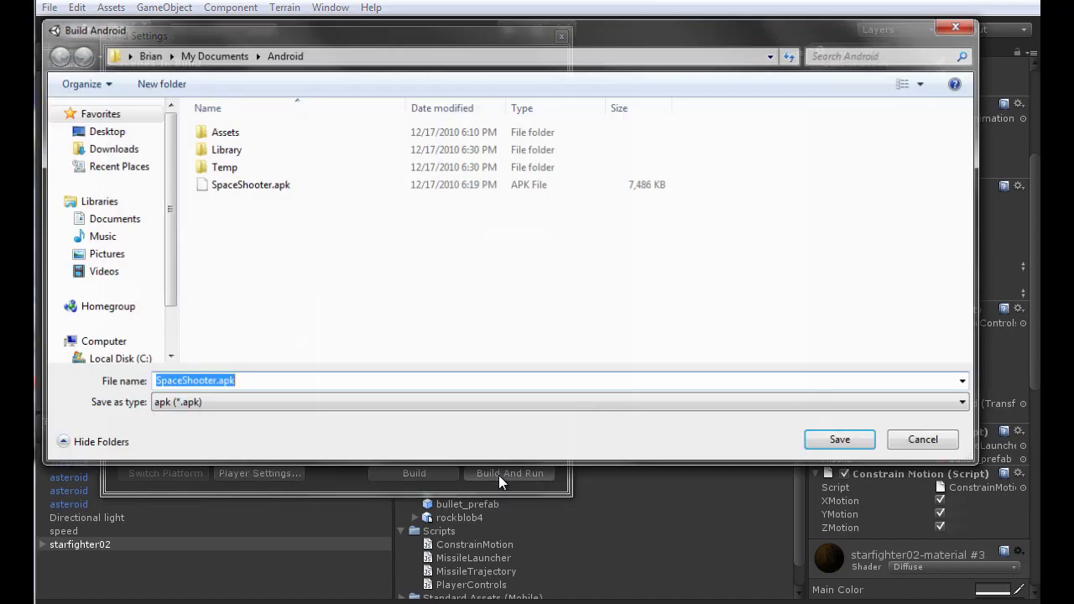
key(Return)
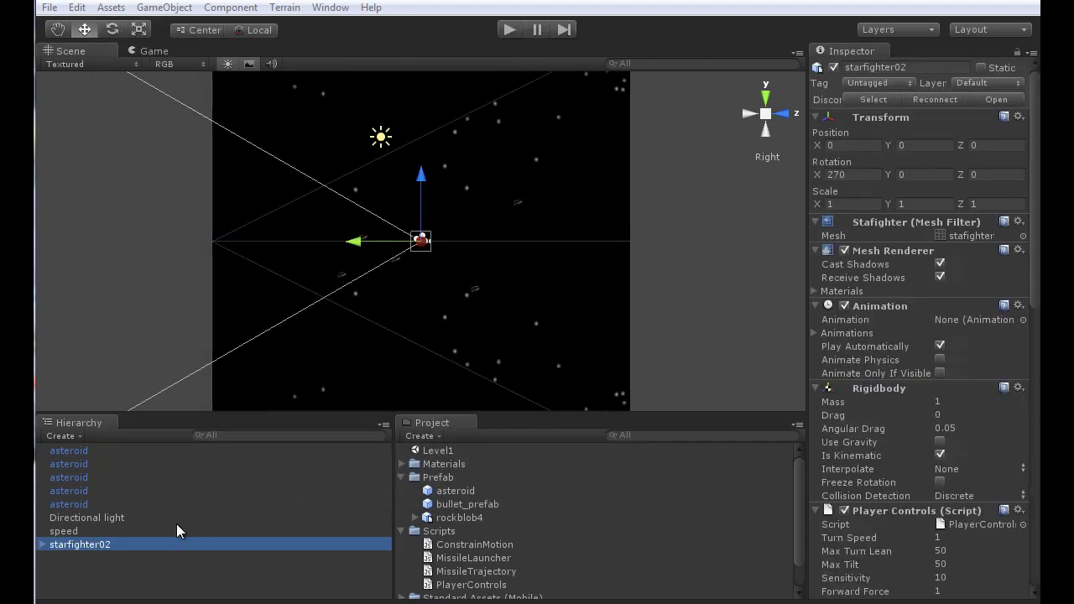
Step: Move starfighter02's child Main Camera back and slightly above the ship to frame it
click(42, 544)
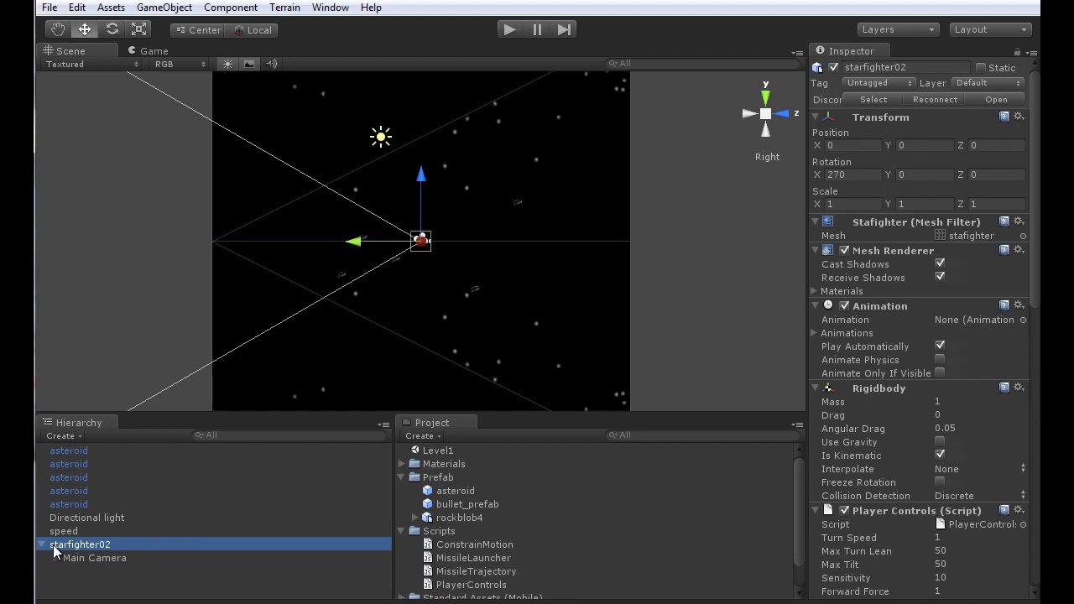
click(95, 558)
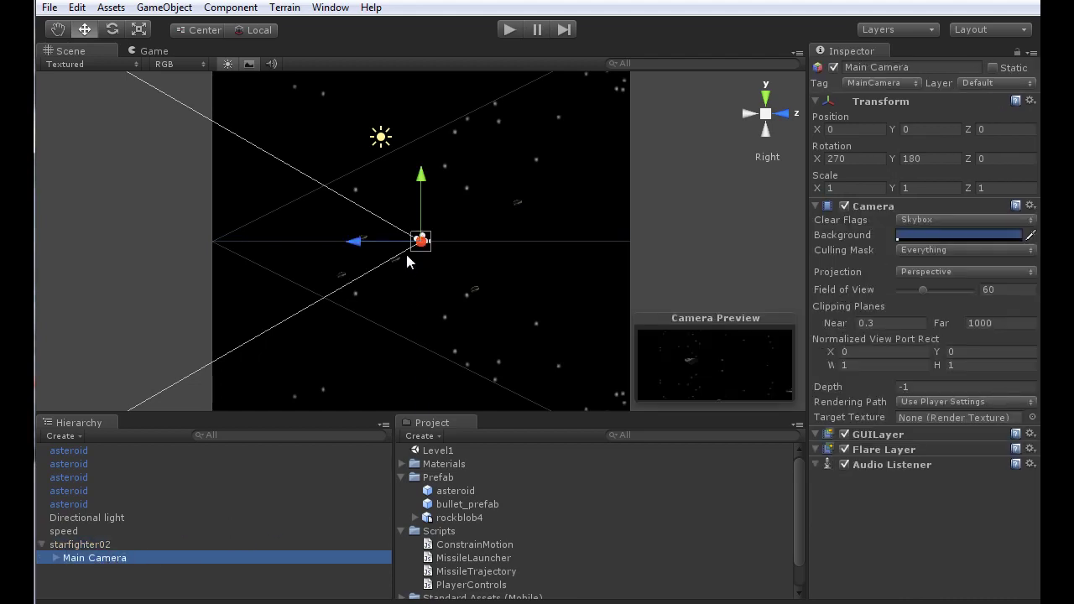
click(354, 242)
drag(354, 243, 375, 242)
drag(444, 178, 443, 181)
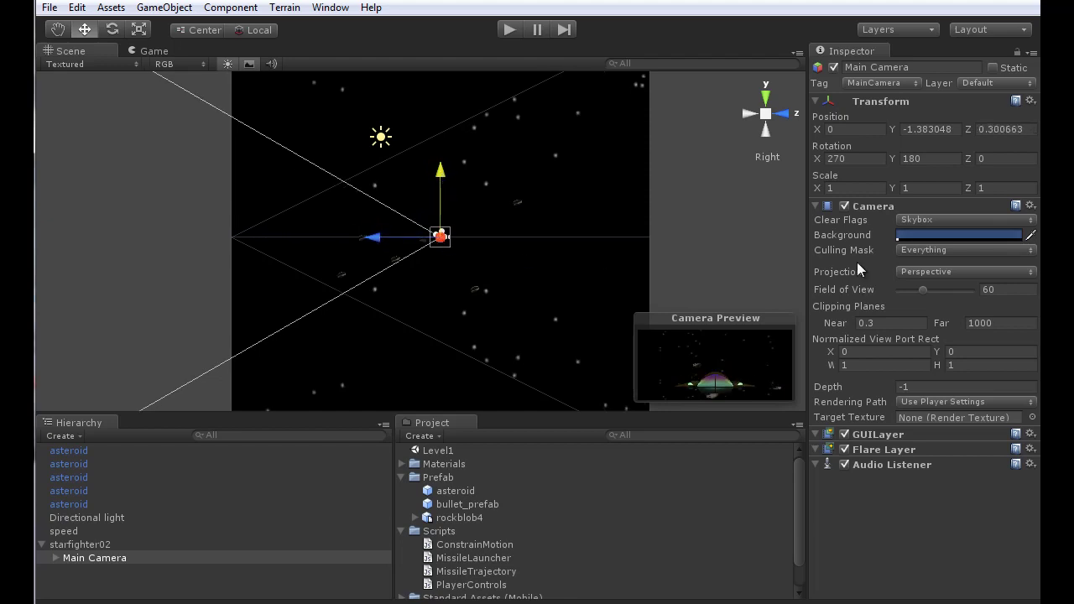
Step: Scale starfighter02 to 0.75 on X, Y and Z
click(82, 546)
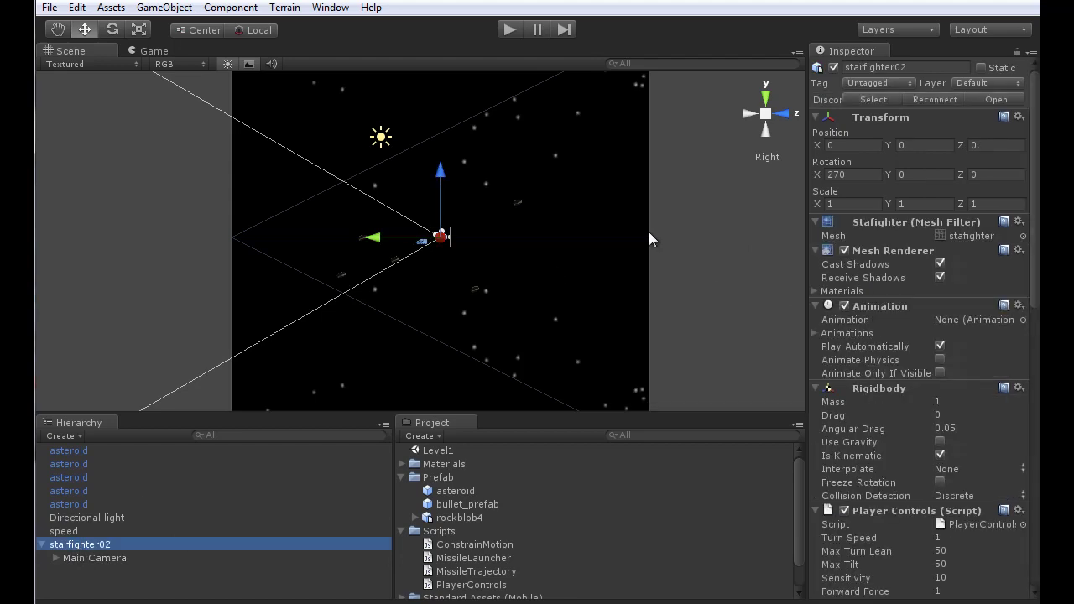
click(843, 204)
text(.75)
click(916, 202)
text(.75)
click(969, 204)
text(.75)
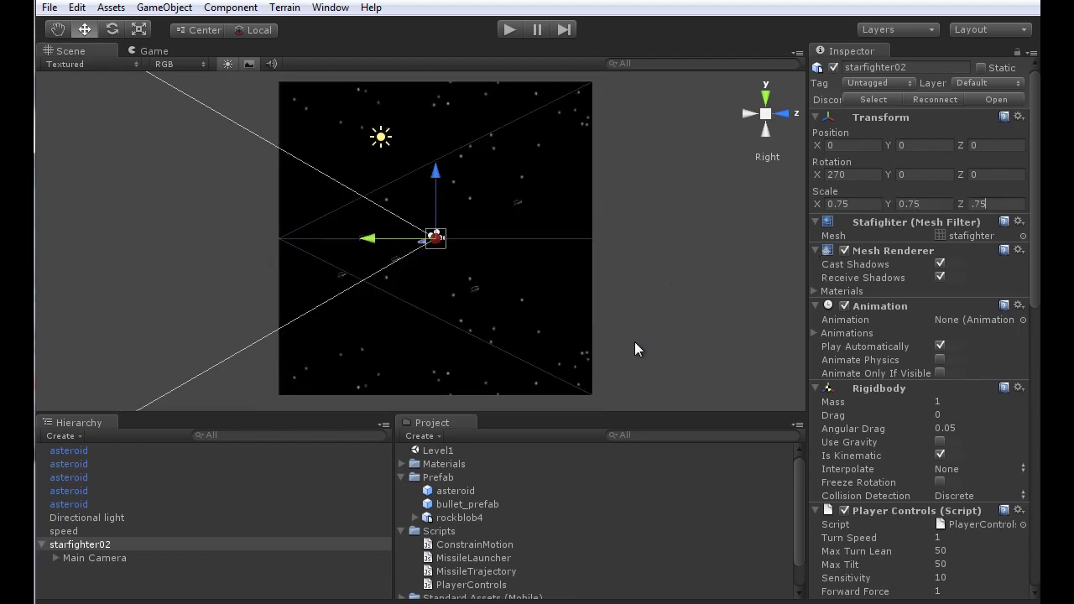
Step: Select Main Camera and switch to the Game view showing the ship among stars and asteroids
click(97, 558)
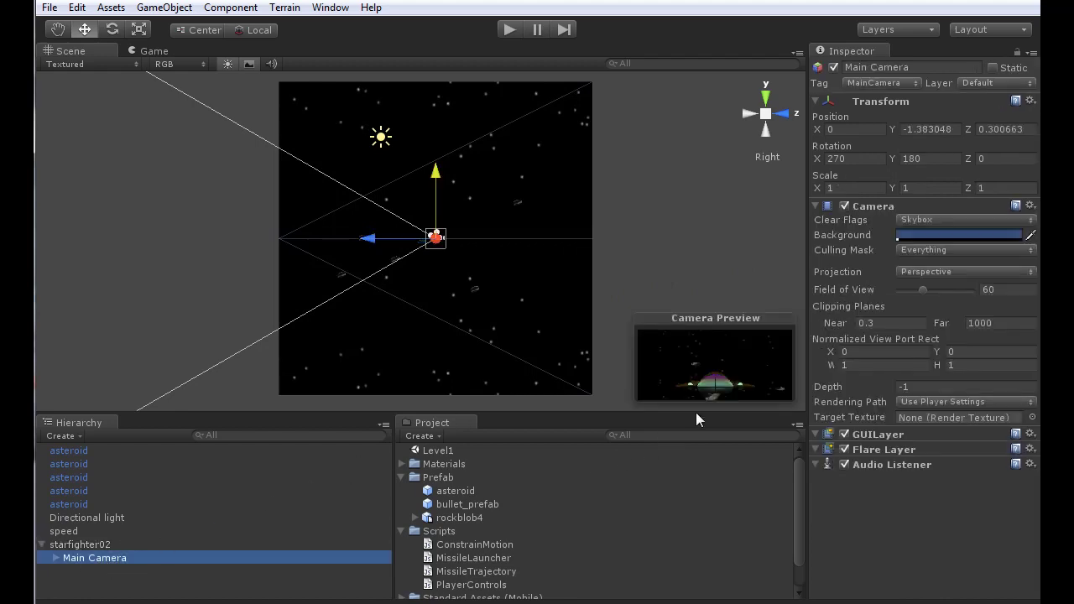
click(151, 51)
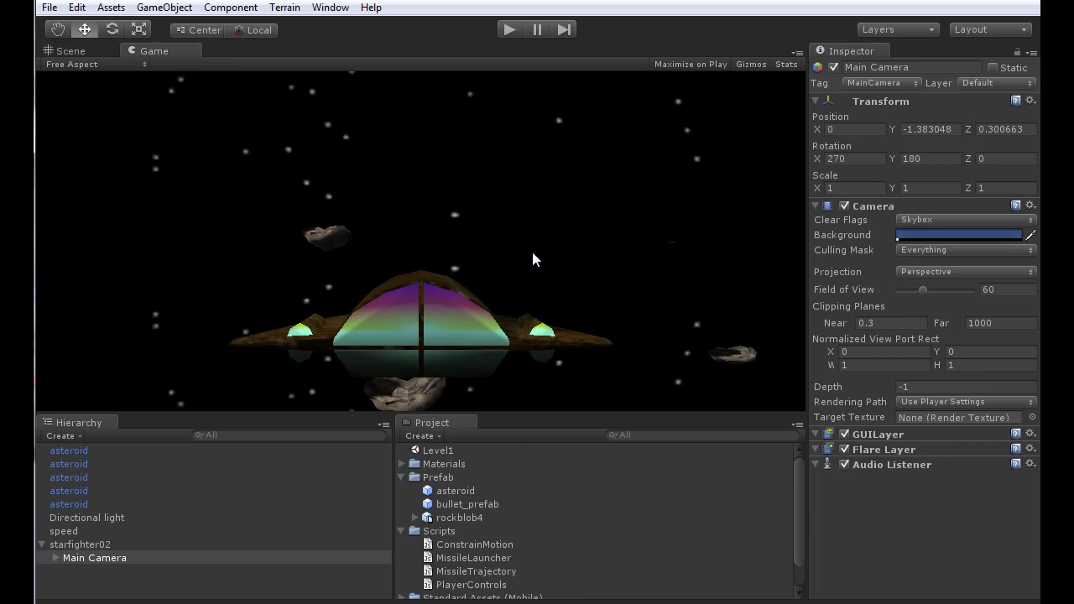